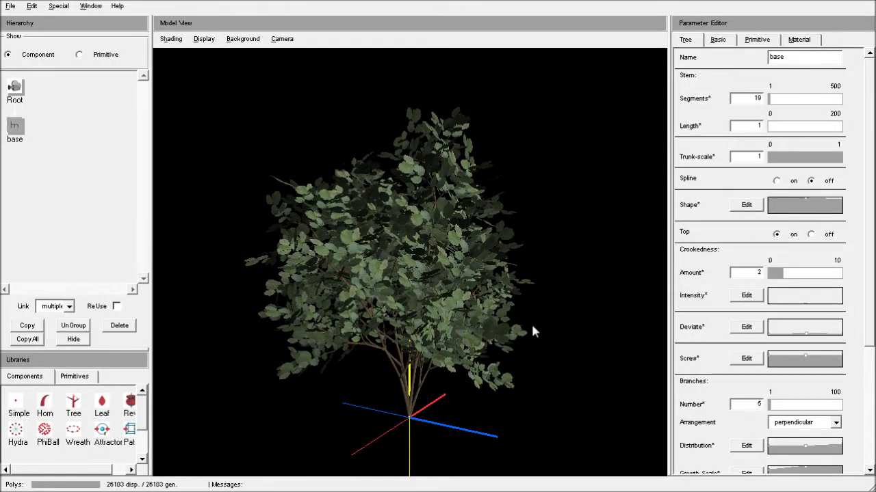
# - Delete the existing base component group with the whole leafy tree model from the scene
pyautogui.moveTo(440, 385); pyautogui.dragTo(449, 352)
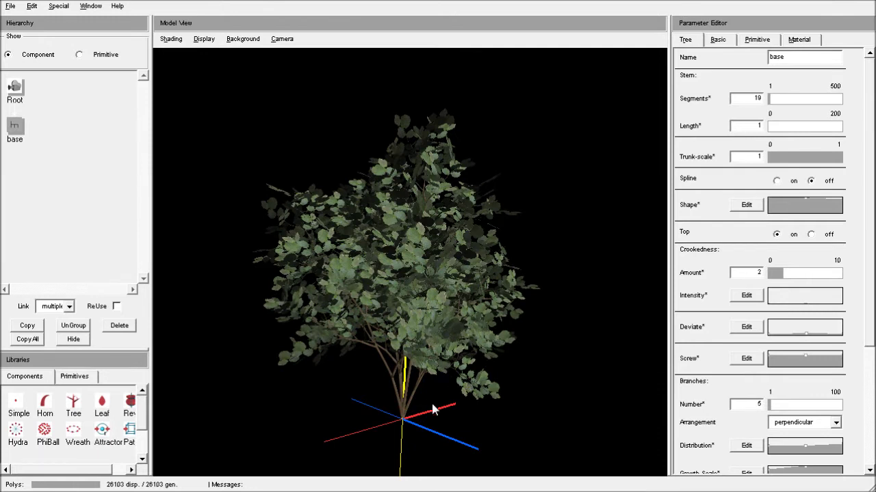
pyautogui.moveTo(433, 409); pyautogui.dragTo(285, 381)
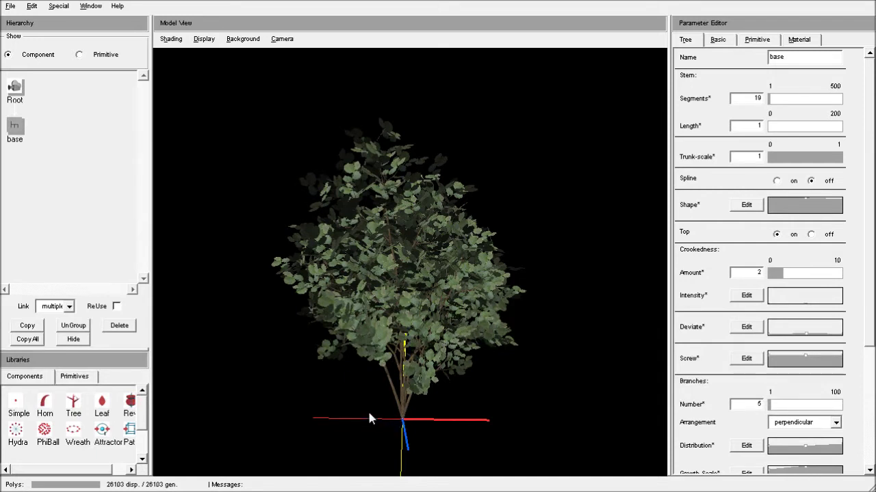
pyautogui.moveTo(369, 415); pyautogui.dragTo(425, 334)
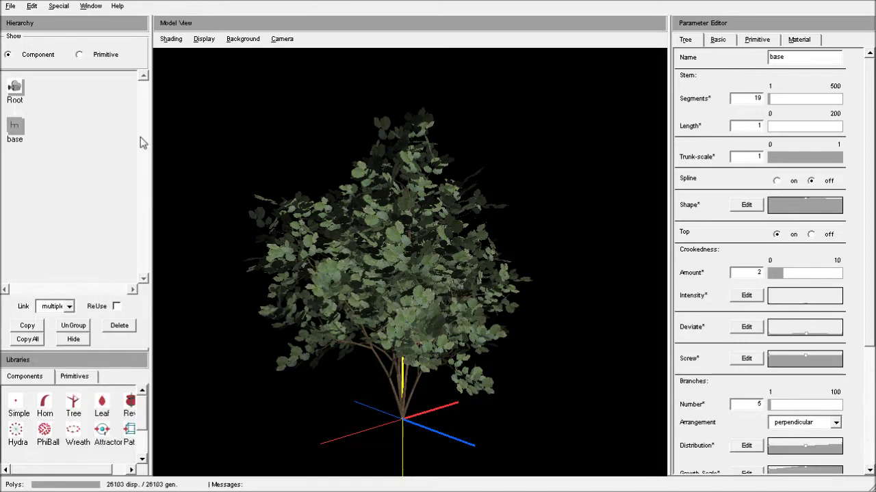
pyautogui.click(123, 327)
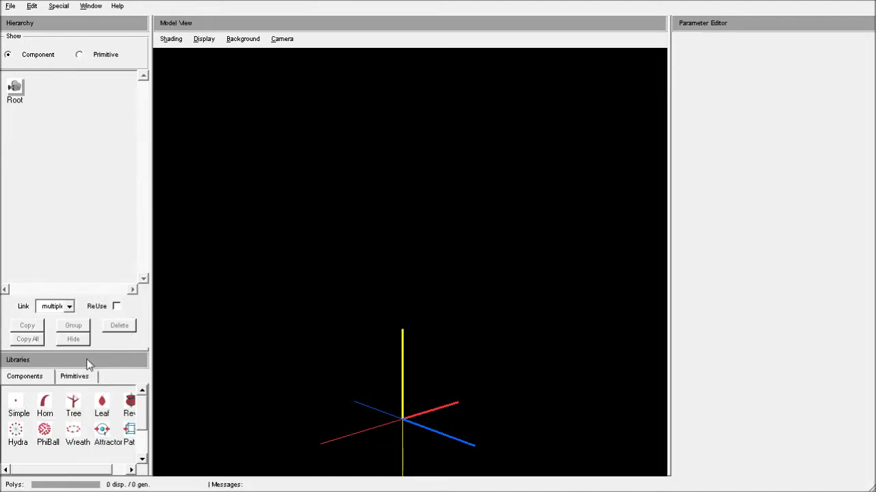
# - Add a PhiBall component under the root and attach a Tree component to it as its child
pyautogui.moveTo(44, 432); pyautogui.dragTo(14, 92)
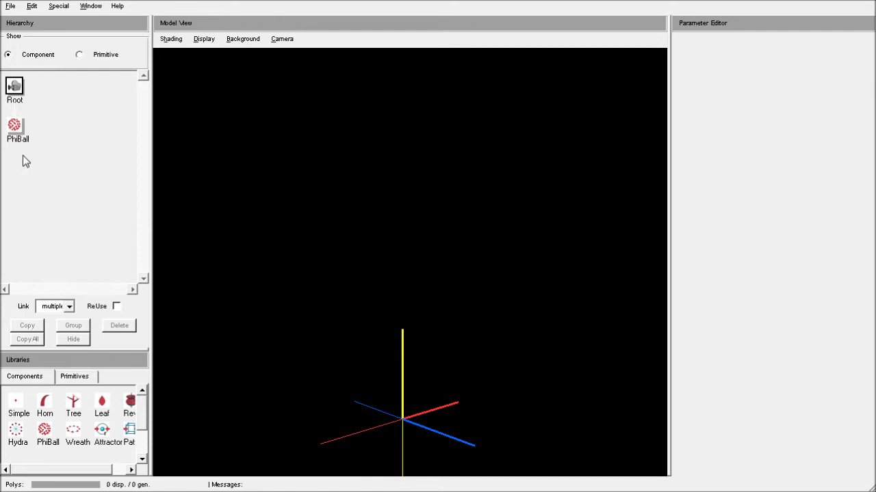
pyautogui.click(14, 127)
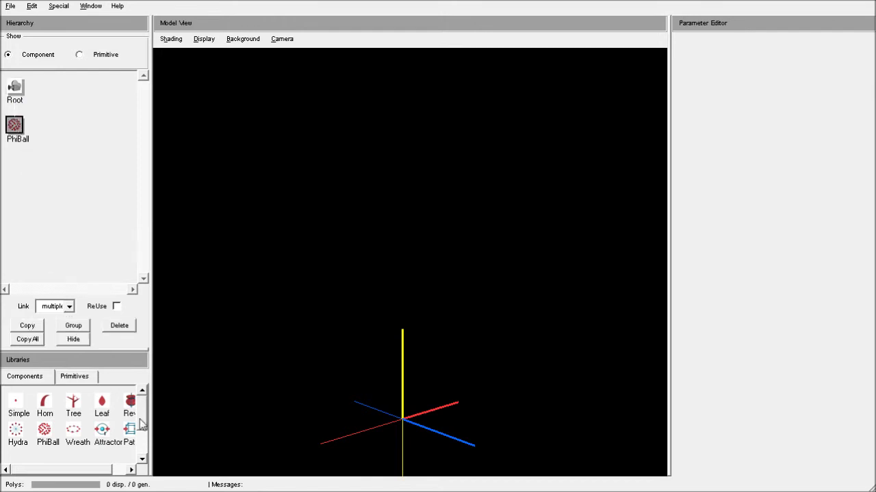
pyautogui.moveTo(78, 409); pyautogui.dragTo(17, 126)
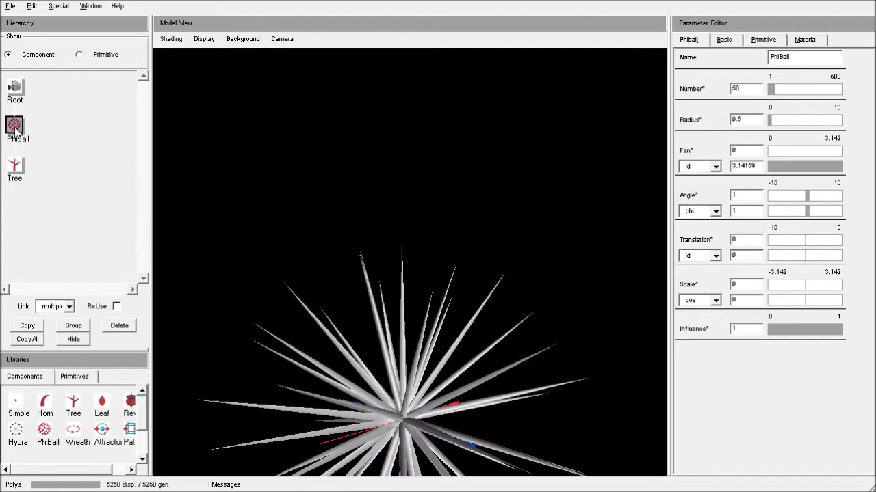
pyautogui.moveTo(415, 284); pyautogui.dragTo(428, 229, button='middle')
pyautogui.moveTo(429, 228); pyautogui.dragTo(424, 289)
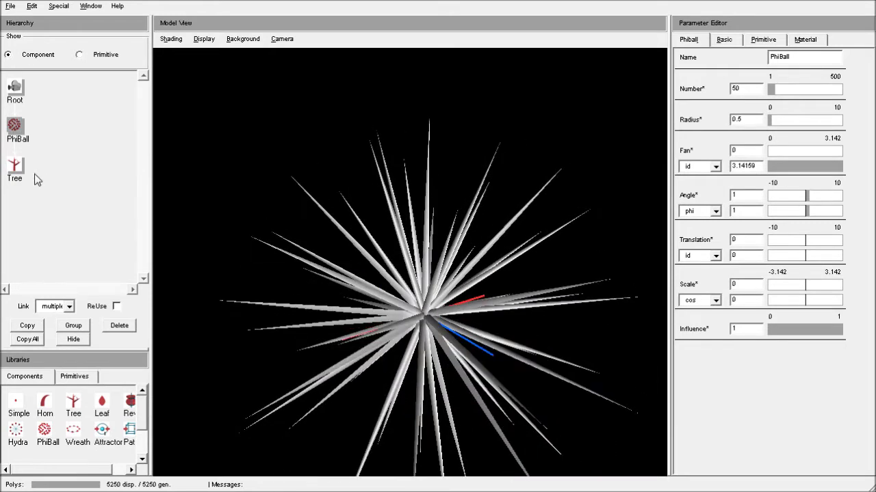
# - Narrow the PhiBall's upper fan value to about 0.685 and set its number of stems to 7
pyautogui.moveTo(830, 168); pyautogui.dragTo(784, 175)
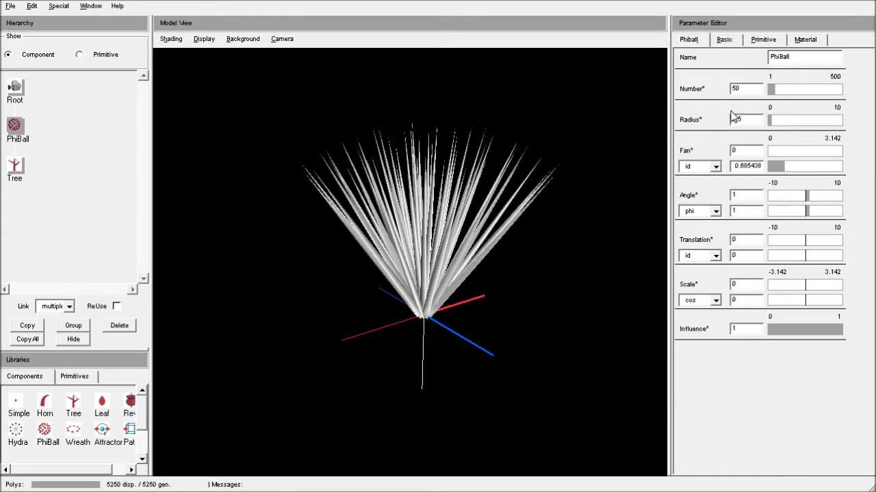
pyautogui.moveTo(758, 87); pyautogui.dragTo(703, 82)
pyautogui.write('7')
pyautogui.moveTo(436, 263)
pyautogui.mouseDown()
pyautogui.moveTo(429, 422)
pyautogui.moveTo(448, 305)
pyautogui.moveTo(436, 279)
pyautogui.mouseUp()
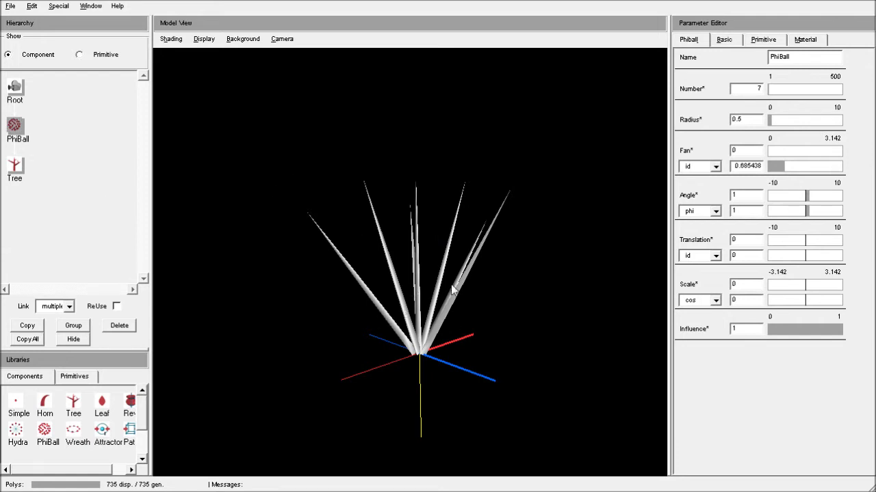
pyautogui.moveTo(452, 290); pyautogui.dragTo(433, 244)
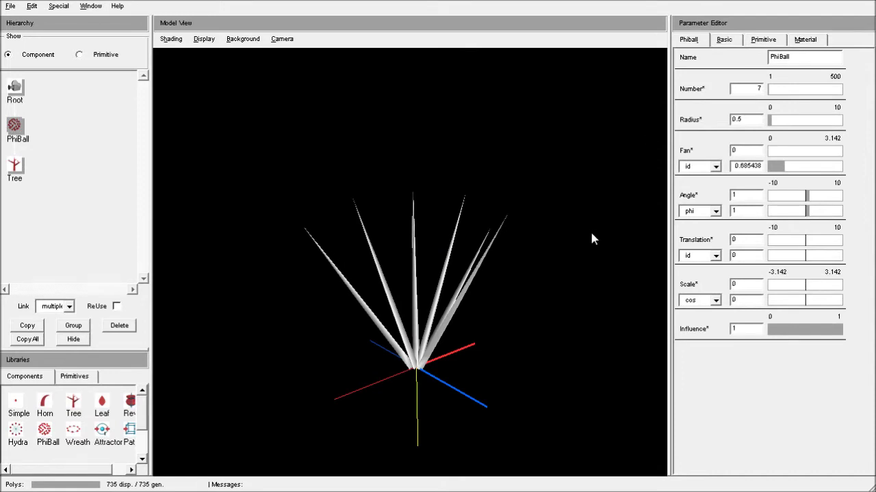
pyautogui.moveTo(474, 253); pyautogui.dragTo(520, 361)
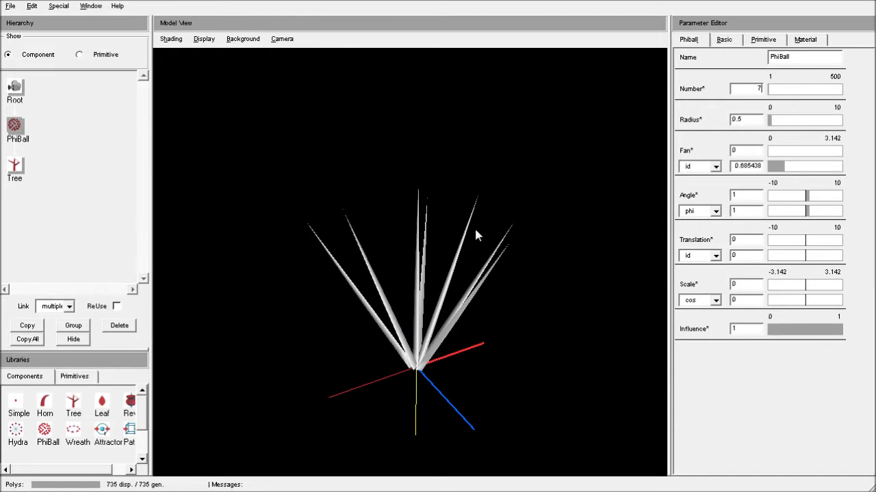
pyautogui.moveTo(424, 176)
pyautogui.mouseDown()
pyautogui.moveTo(420, 410)
pyautogui.moveTo(430, 166)
pyautogui.moveTo(422, 179)
pyautogui.mouseUp()
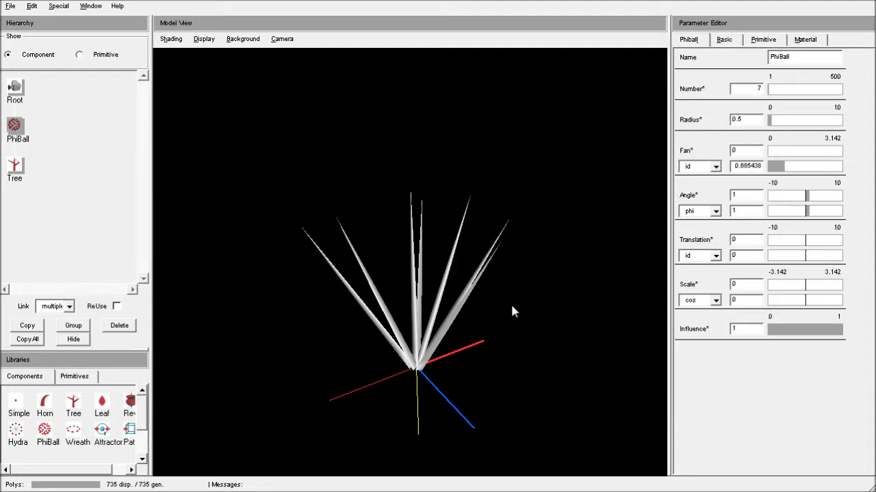
pyautogui.moveTo(512, 308)
pyautogui.mouseDown()
pyautogui.moveTo(446, 417)
pyautogui.moveTo(432, 405)
pyautogui.moveTo(494, 341)
pyautogui.moveTo(494, 302)
pyautogui.moveTo(513, 295)
pyautogui.mouseUp()
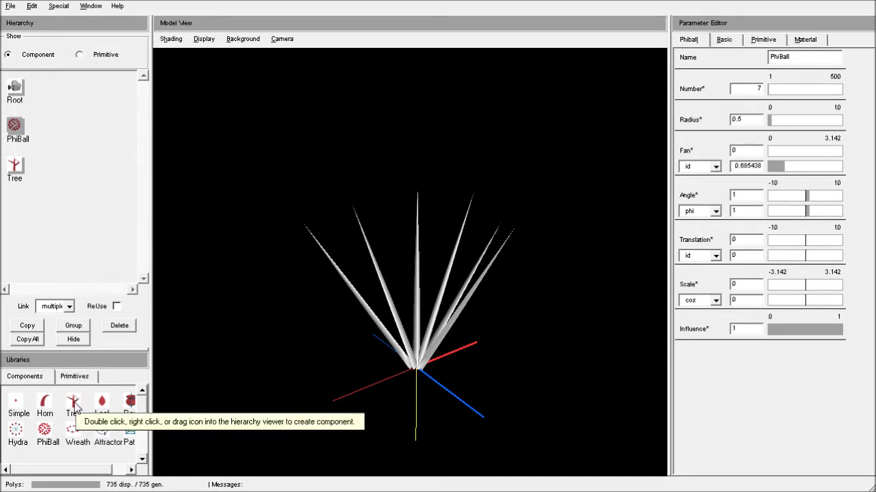
# - Add a new Tree component directly under the root and delete the PhiBall with its child tree
pyautogui.moveTo(75, 408); pyautogui.dragTo(15, 87)
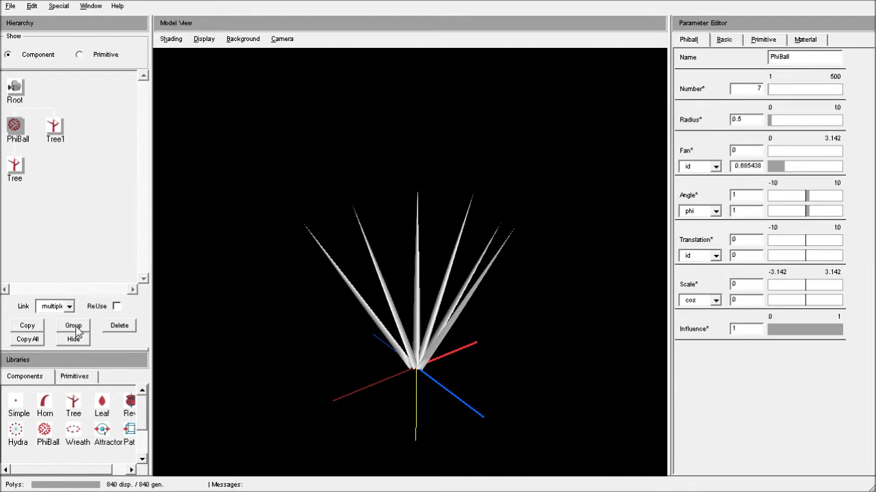
pyautogui.click(119, 326)
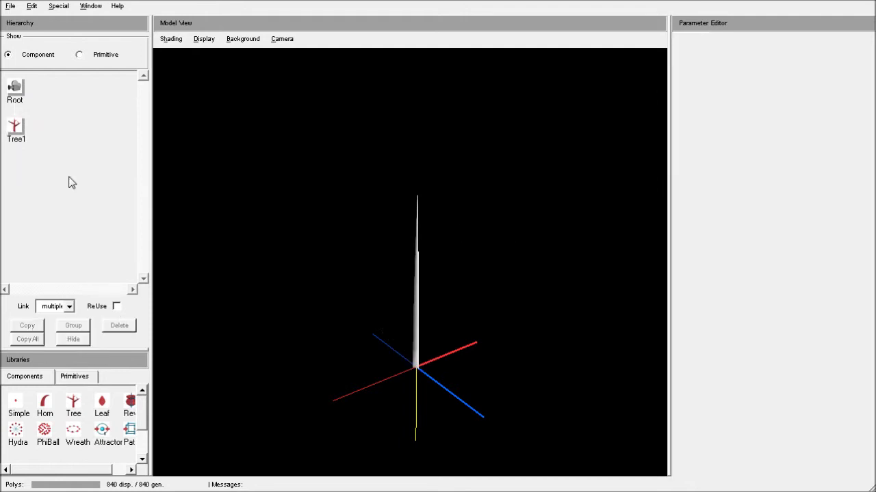
# - Rename the remaining tree component as Base
pyautogui.click(15, 126)
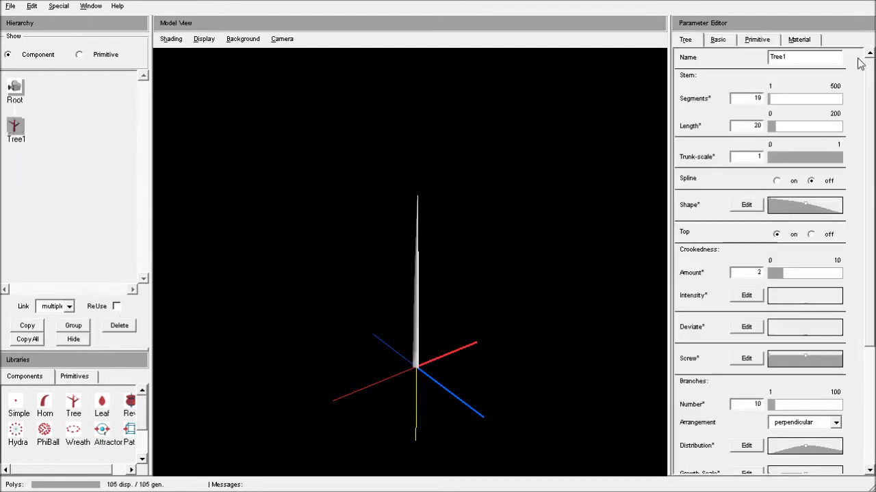
pyautogui.moveTo(801, 57); pyautogui.dragTo(766, 70)
pyautogui.write('Base')
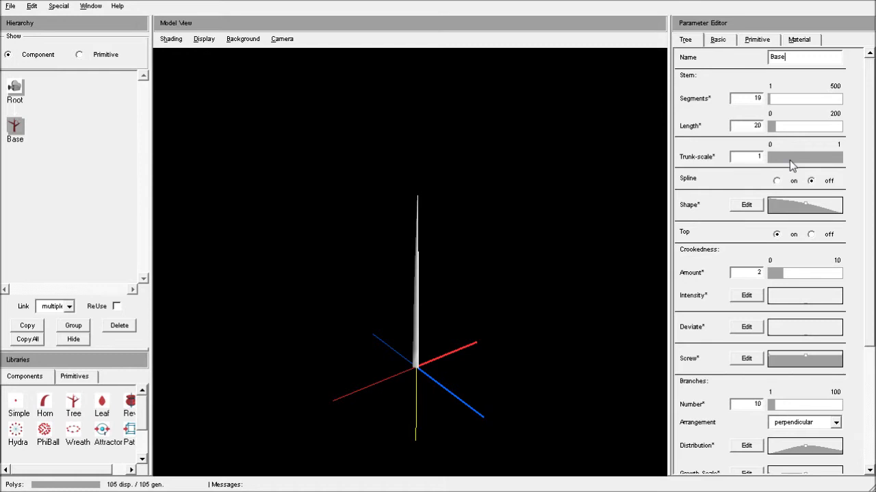
# - Reshape the Base stem's three-point shape curve into a nearly flat line close to the maximum along its full length
pyautogui.click(747, 205)
pyautogui.moveTo(331, 291); pyautogui.dragTo(376, 245)
pyautogui.moveTo(463, 413); pyautogui.dragTo(461, 138)
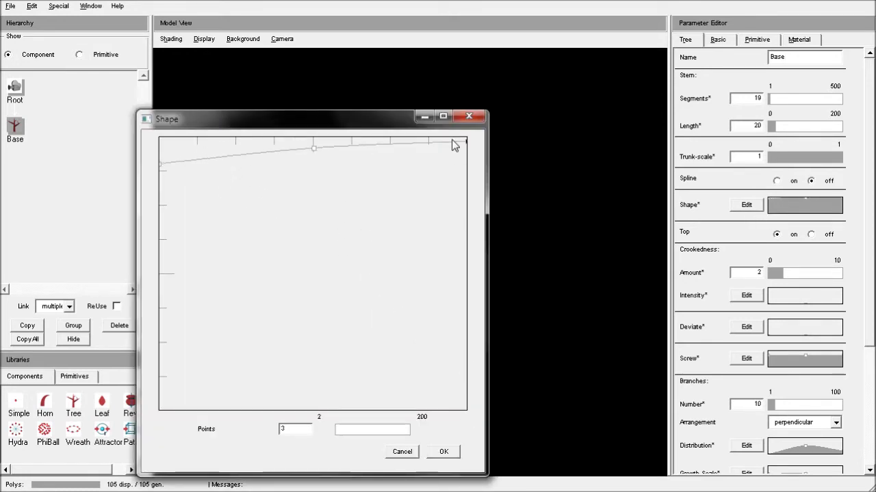
pyautogui.moveTo(160, 180); pyautogui.dragTo(161, 145)
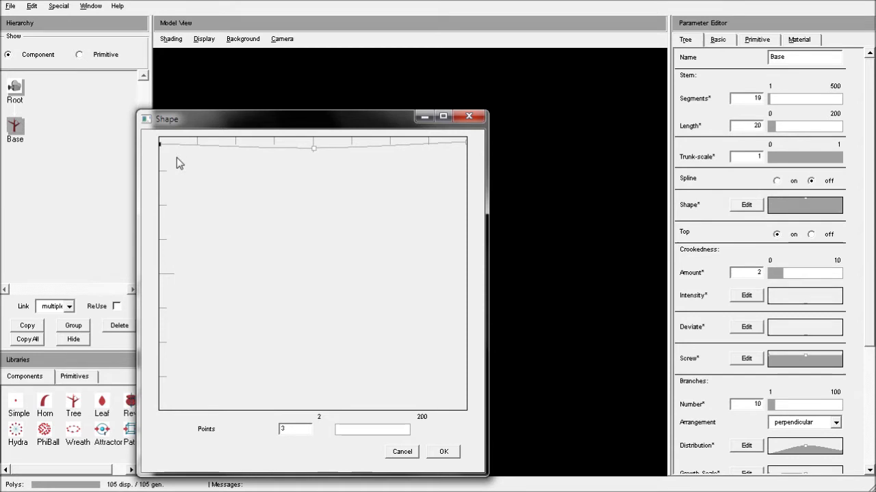
pyautogui.click(444, 452)
# - Shorten the Base stem by setting its length to 2
pyautogui.moveTo(477, 307)
pyautogui.mouseDown()
pyautogui.moveTo(475, 324)
pyautogui.moveTo(475, 287)
pyautogui.moveTo(483, 309)
pyautogui.mouseUp()
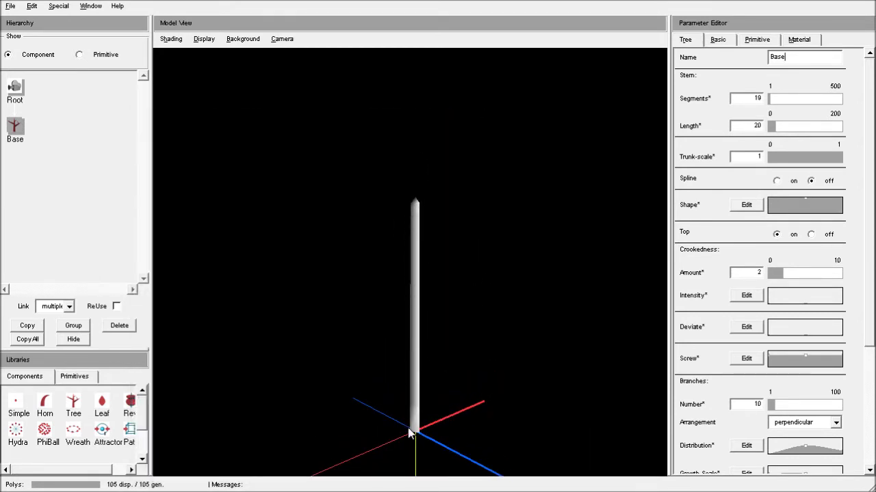
pyautogui.moveTo(773, 127); pyautogui.dragTo(871, 127)
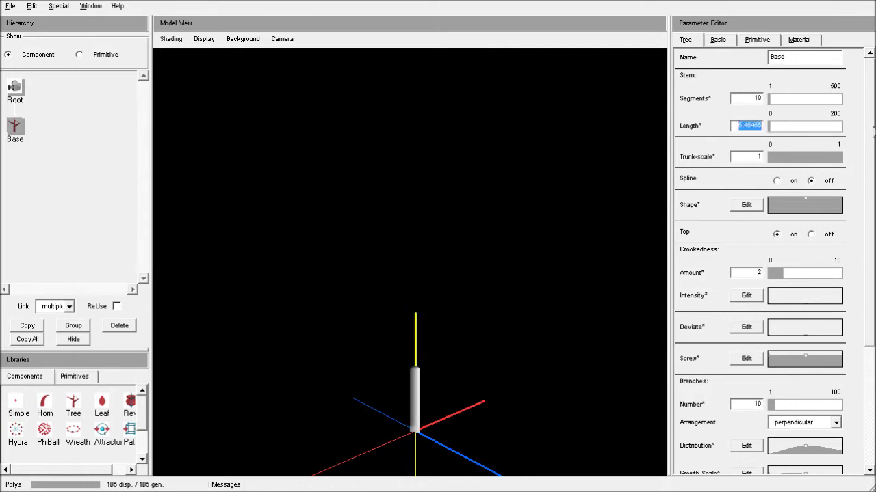
pyautogui.write('2')
pyautogui.press('Return')
pyautogui.moveTo(584, 285); pyautogui.dragTo(440, 353)
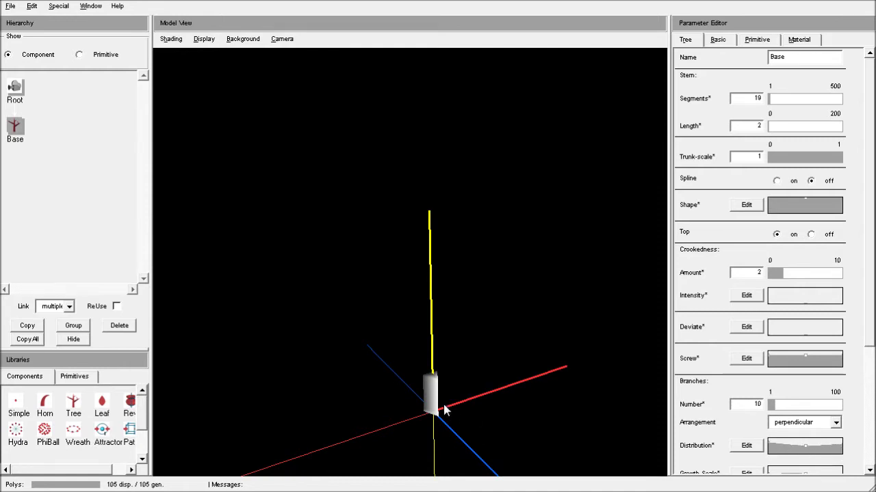
# - Set the number of branches on the Base component to 5
pyautogui.moveTo(447, 354); pyautogui.dragTo(561, 417)
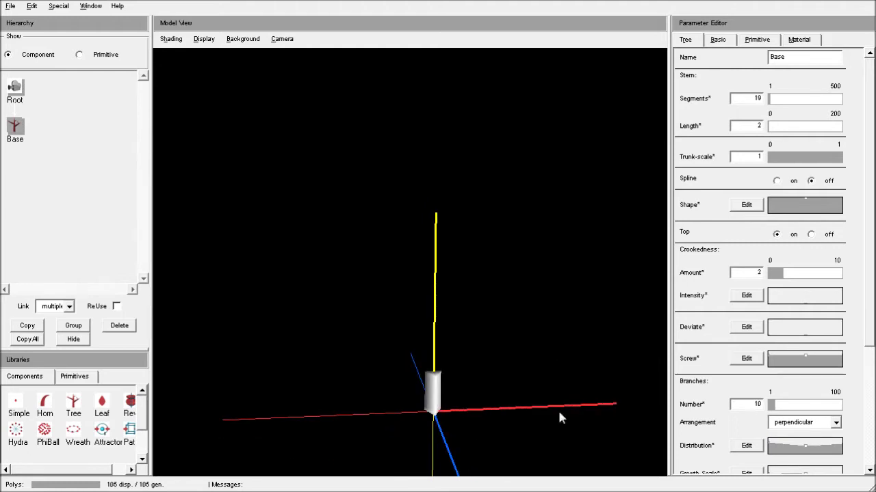
pyautogui.doubleClick(743, 404)
pyautogui.moveTo(457, 316); pyautogui.dragTo(454, 281)
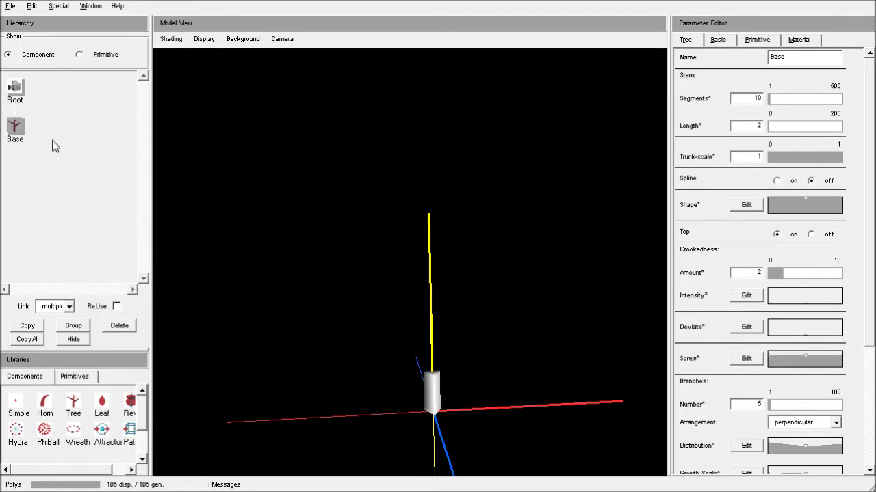
# - Add a Tree component as a child of Base and inspect its branches from several angles
pyautogui.click(74, 403)
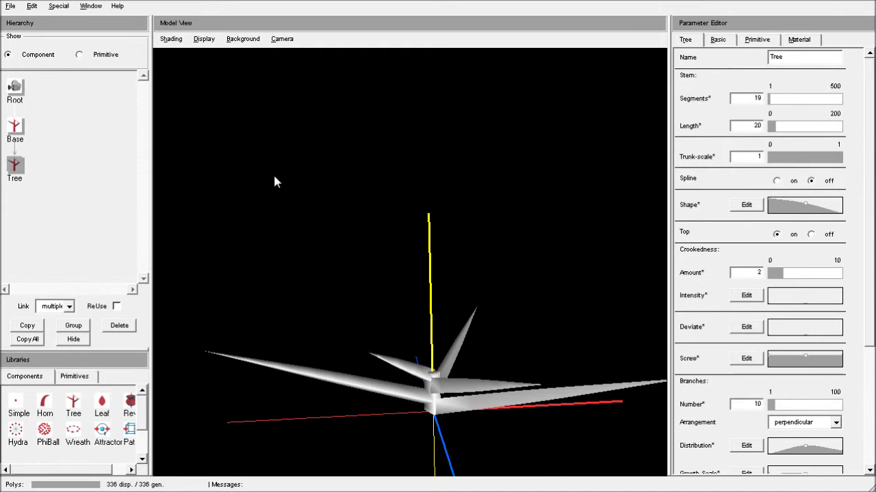
pyautogui.moveTo(434, 385); pyautogui.dragTo(455, 364)
pyautogui.moveTo(428, 313)
pyautogui.mouseDown()
pyautogui.moveTo(426, 416)
pyautogui.moveTo(419, 301)
pyautogui.moveTo(410, 317)
pyautogui.moveTo(414, 309)
pyautogui.mouseUp()
pyautogui.moveTo(433, 405); pyautogui.dragTo(466, 256)
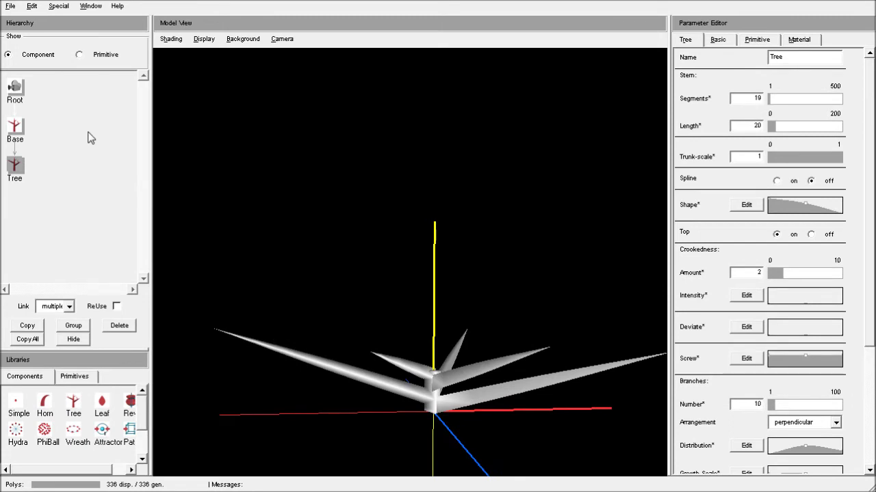
# - Select the Base component in the hierarchy to open its parameters
pyautogui.click(23, 125)
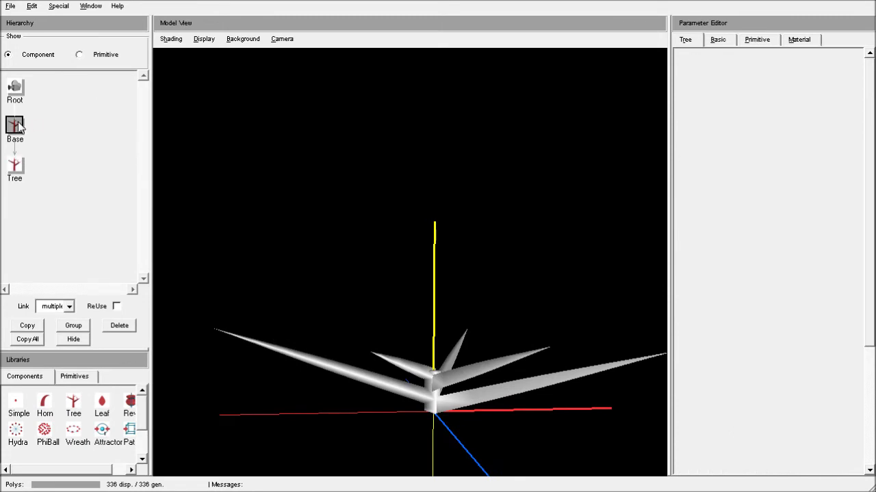
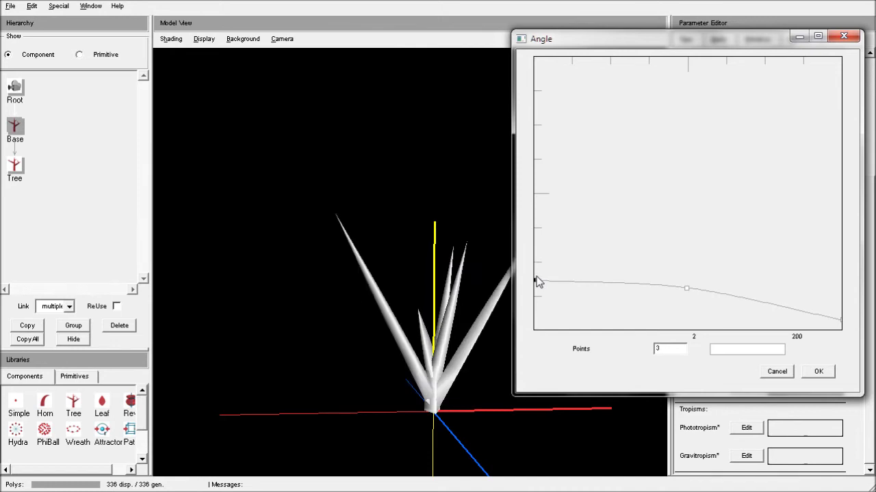
# - Lower the middle point of the Base component's branch Angle curve slightly and apply the curve
pyautogui.moveTo(688, 289); pyautogui.dragTo(688, 291)
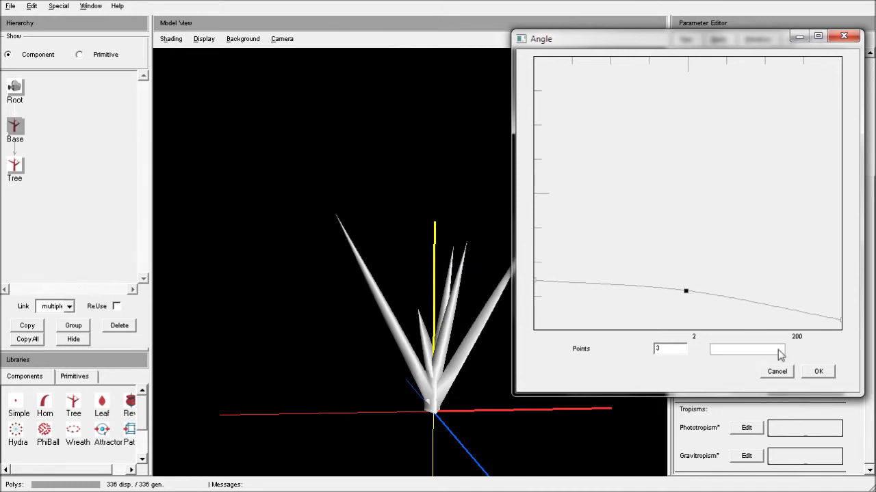
pyautogui.click(818, 372)
pyautogui.moveTo(528, 322); pyautogui.dragTo(394, 211)
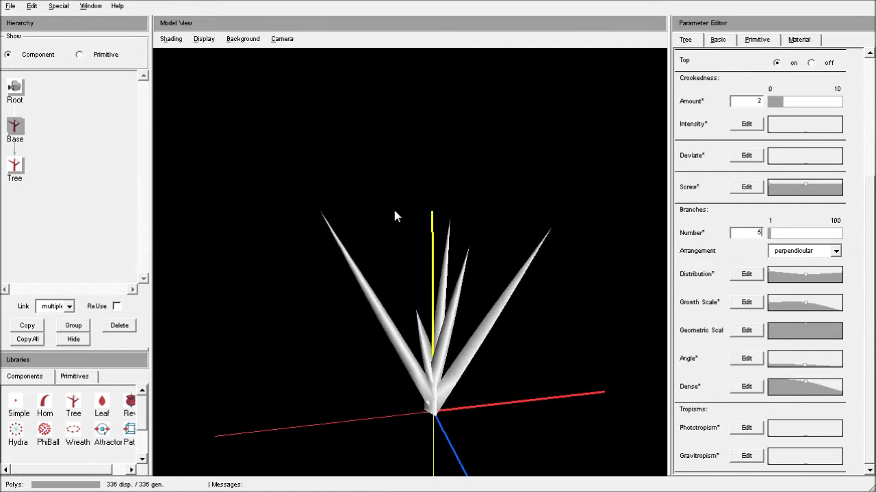
# - Rename the Tree component under Base as Trunk
pyautogui.click(15, 166)
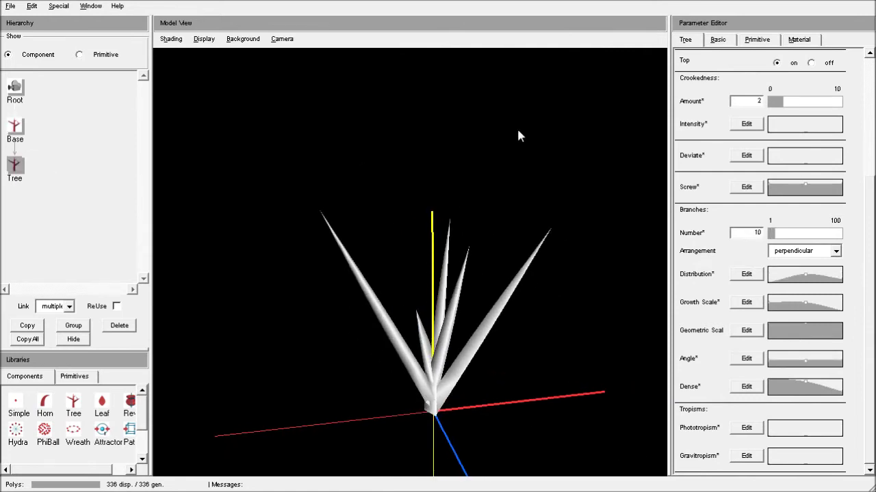
pyautogui.moveTo(870, 194); pyautogui.dragTo(869, 52)
pyautogui.moveTo(793, 58); pyautogui.dragTo(738, 62)
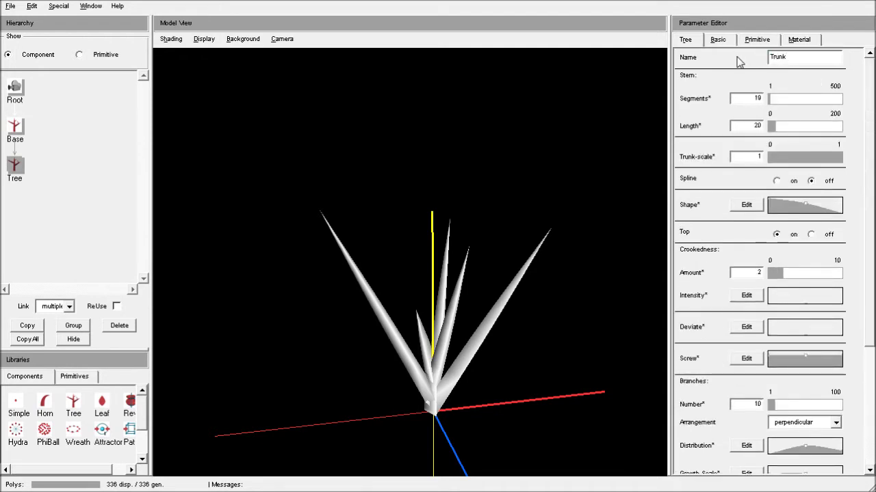
# - Reshape the Trunk's Shape curve to make the stems thin, tapering gently from the bottom and keeping some thickness at the tip
pyautogui.click(746, 205)
pyautogui.moveTo(315, 122); pyautogui.dragTo(676, 49)
pyautogui.moveTo(518, 86); pyautogui.dragTo(543, 256)
pyautogui.moveTo(671, 168); pyautogui.dragTo(653, 270)
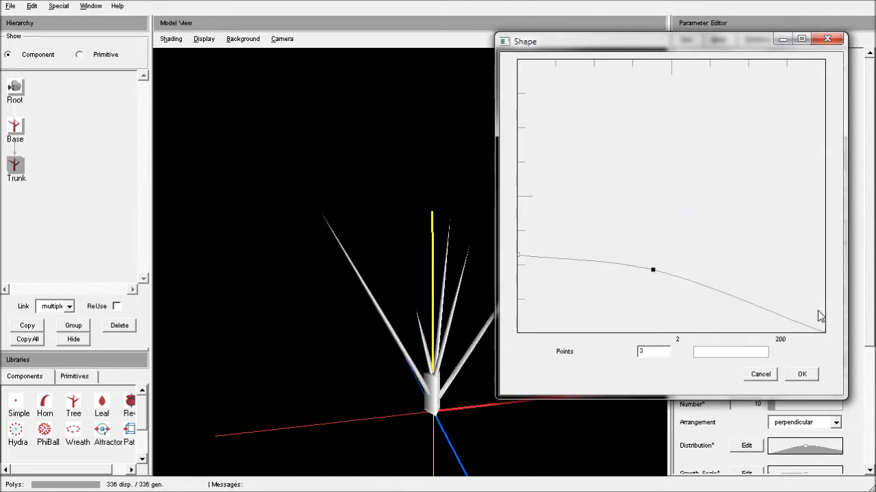
pyautogui.moveTo(818, 329); pyautogui.dragTo(818, 294)
pyautogui.moveTo(650, 272); pyautogui.dragTo(607, 277)
pyautogui.moveTo(796, 296); pyautogui.dragTo(803, 283)
pyautogui.moveTo(609, 275); pyautogui.dragTo(605, 267)
pyautogui.moveTo(518, 256); pyautogui.dragTo(518, 252)
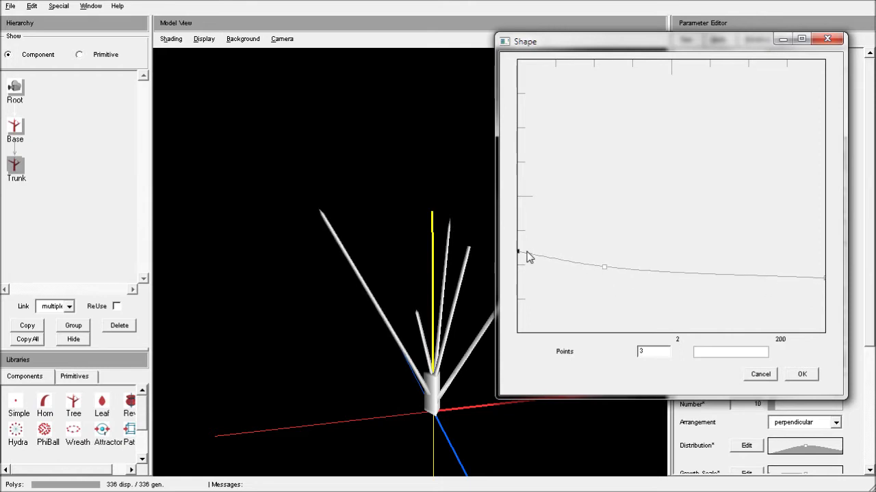
pyautogui.click(800, 374)
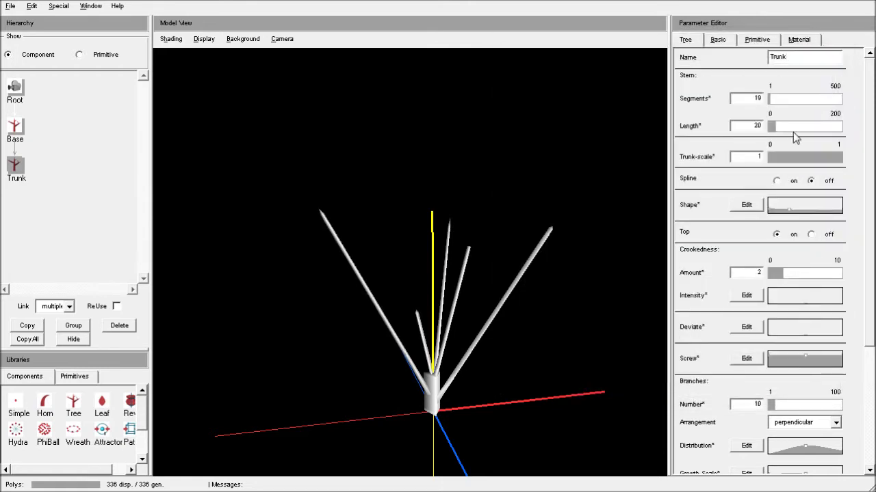
# - Set the Trunk's tube primitive to 9 points
pyautogui.click(756, 39)
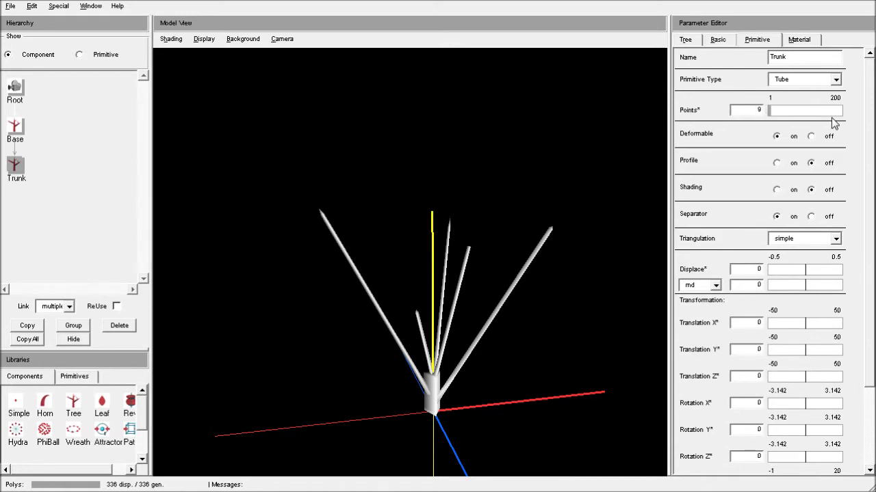
pyautogui.press('Return')
pyautogui.moveTo(465, 210)
pyautogui.mouseDown()
pyautogui.moveTo(434, 379)
pyautogui.moveTo(458, 172)
pyautogui.moveTo(454, 207)
pyautogui.mouseUp()
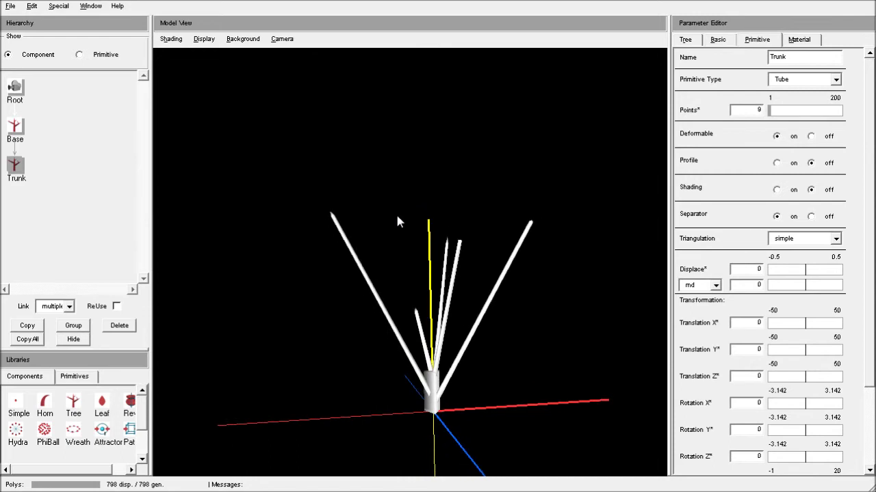
# - Set the Base component's primitive type to None and inspect where the trunks meet at the ground
pyautogui.click(15, 127)
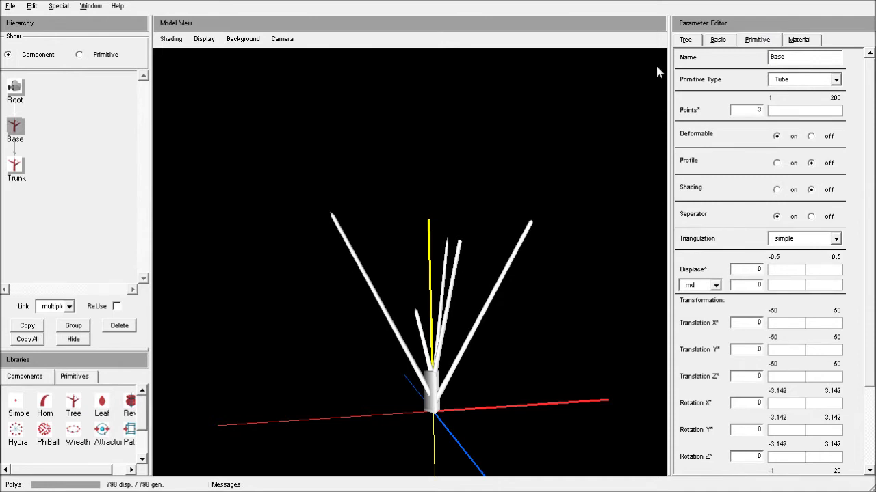
pyautogui.click(803, 83)
pyautogui.click(791, 92)
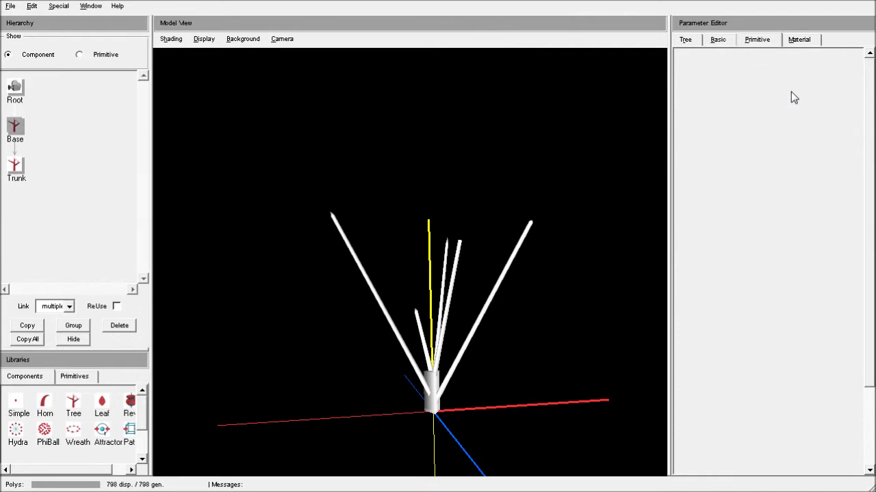
pyautogui.moveTo(513, 371); pyautogui.dragTo(485, 422)
pyautogui.moveTo(451, 386); pyautogui.dragTo(440, 353)
pyautogui.moveTo(412, 395); pyautogui.dragTo(431, 388)
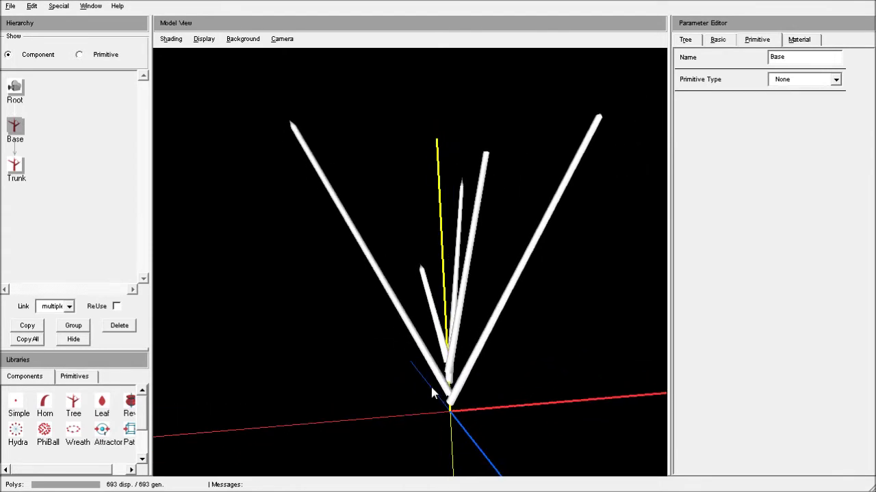
pyautogui.moveTo(470, 362); pyautogui.dragTo(468, 314)
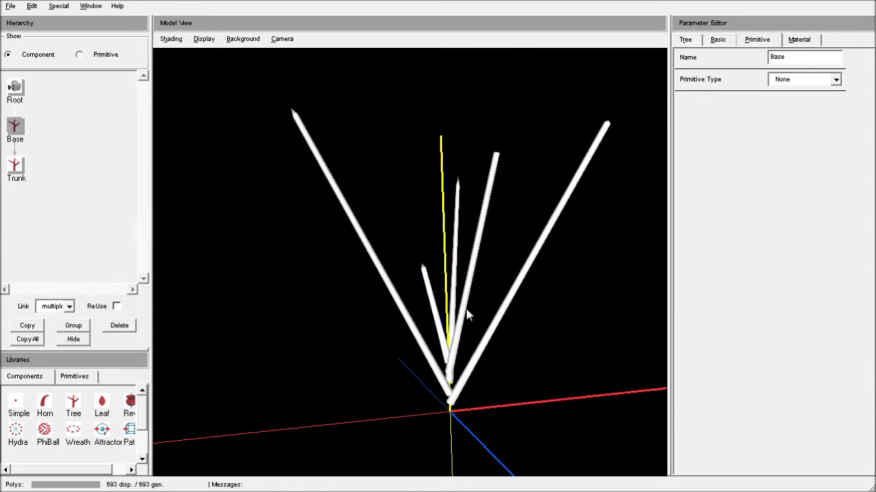
# - Shorten the Base stem to a length of 0.5
pyautogui.click(687, 41)
pyautogui.write('1')
pyautogui.moveTo(478, 384); pyautogui.dragTo(619, 356)
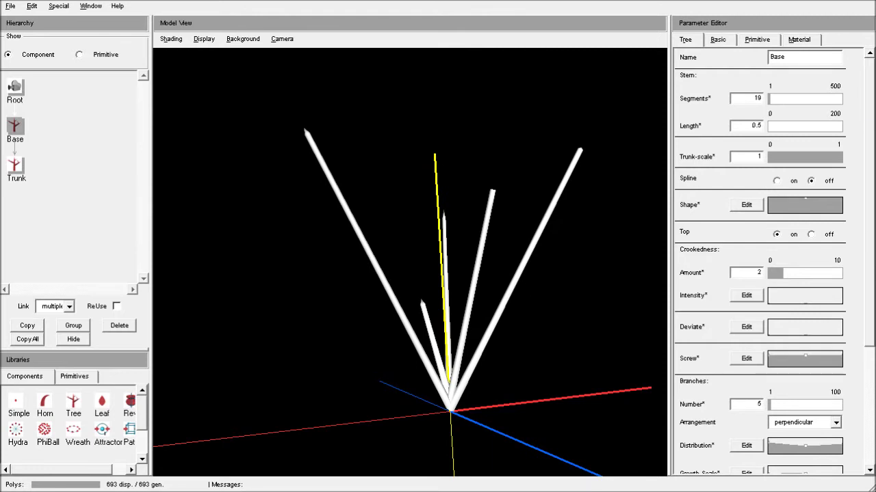
# - Save the scene as step01.xfr, overwriting the existing file
pyautogui.click(10, 8)
pyautogui.click(41, 87)
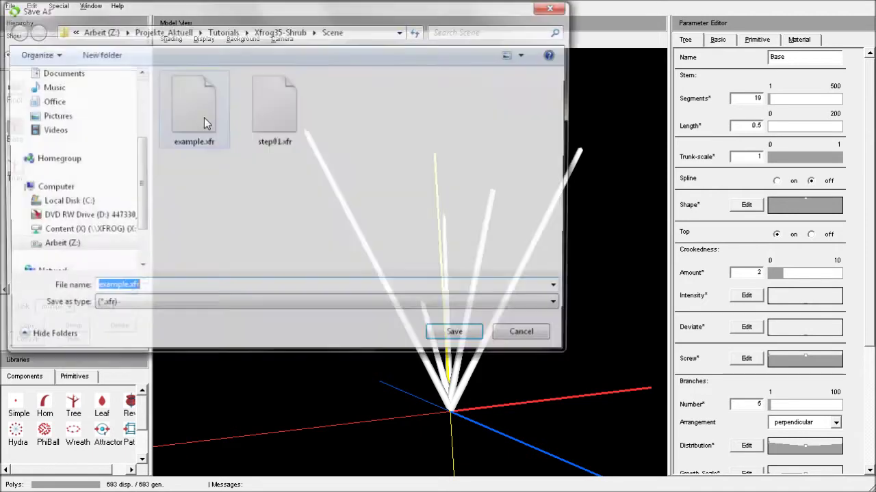
pyautogui.doubleClick(274, 117)
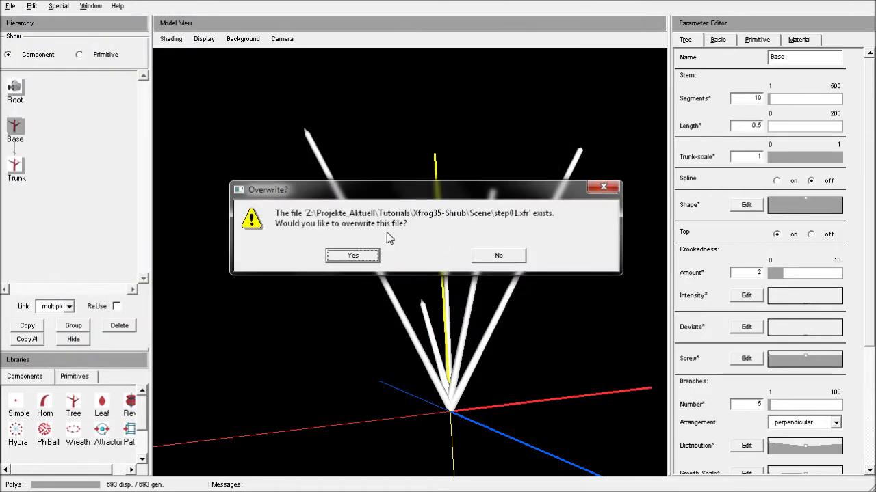
pyautogui.click(352, 256)
# - Add a Tree component as a child of Trunk and rename it Branch1
pyautogui.moveTo(452, 285); pyautogui.dragTo(507, 329)
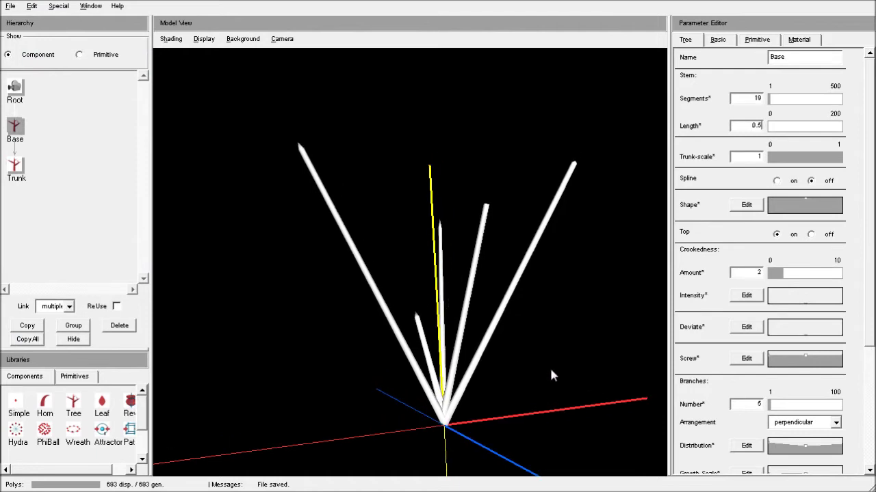
pyautogui.moveTo(465, 277); pyautogui.dragTo(404, 331)
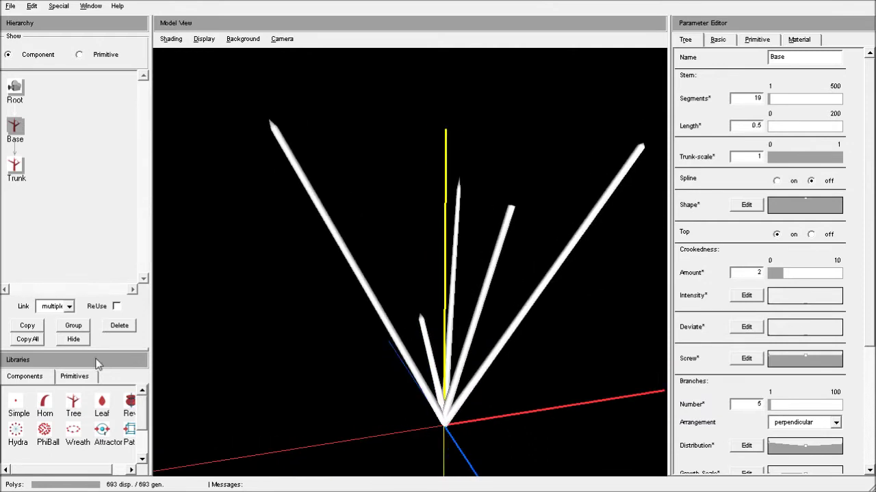
pyautogui.moveTo(76, 404); pyautogui.dragTo(16, 170)
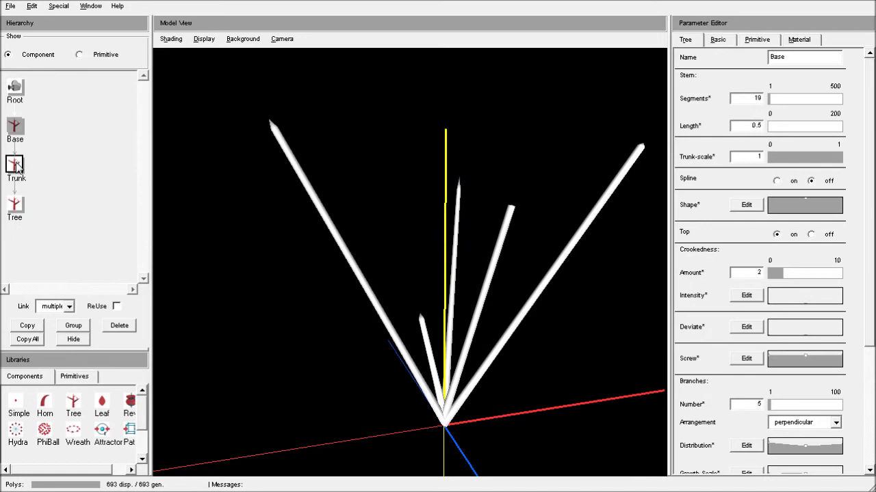
pyautogui.click(15, 205)
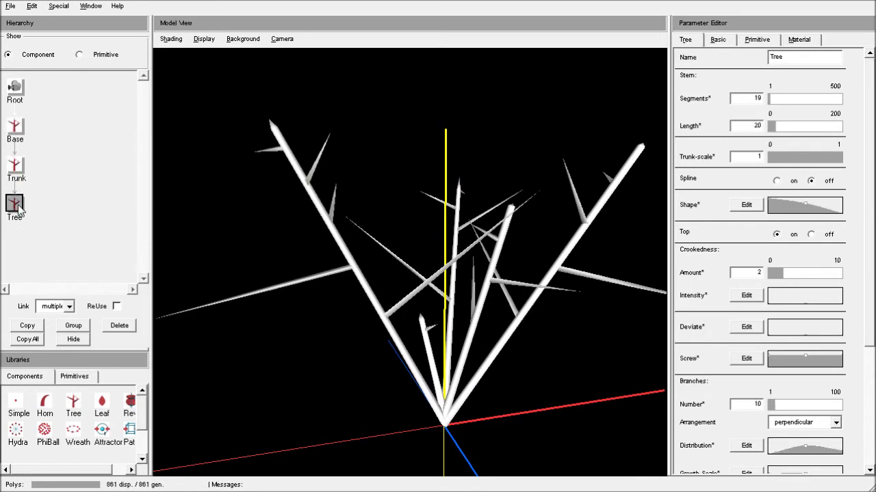
pyautogui.moveTo(803, 57); pyautogui.dragTo(715, 62)
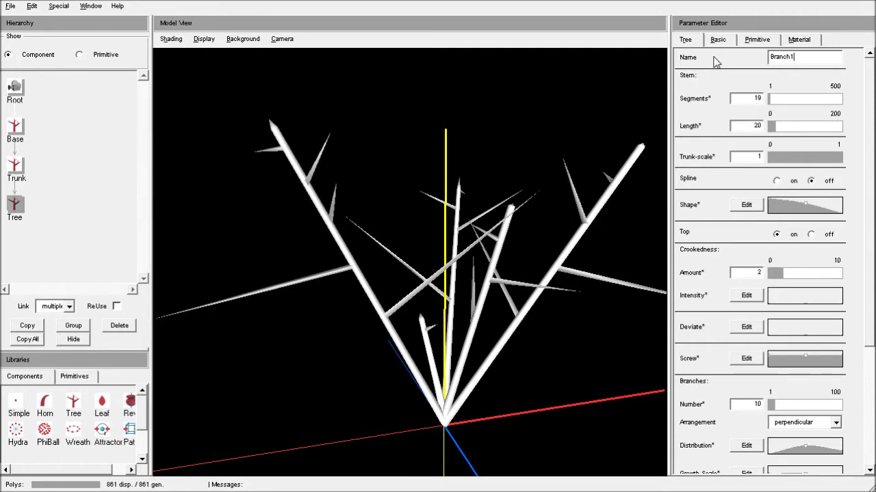
# - Reshape Branch1's Shape curve with four points, dropping steeply at the start and tapering gently to a thicker tip
pyautogui.click(745, 206)
pyautogui.moveTo(534, 91); pyautogui.dragTo(518, 129)
pyautogui.moveTo(671, 168); pyautogui.dragTo(539, 156)
pyautogui.moveTo(823, 333); pyautogui.dragTo(628, 180)
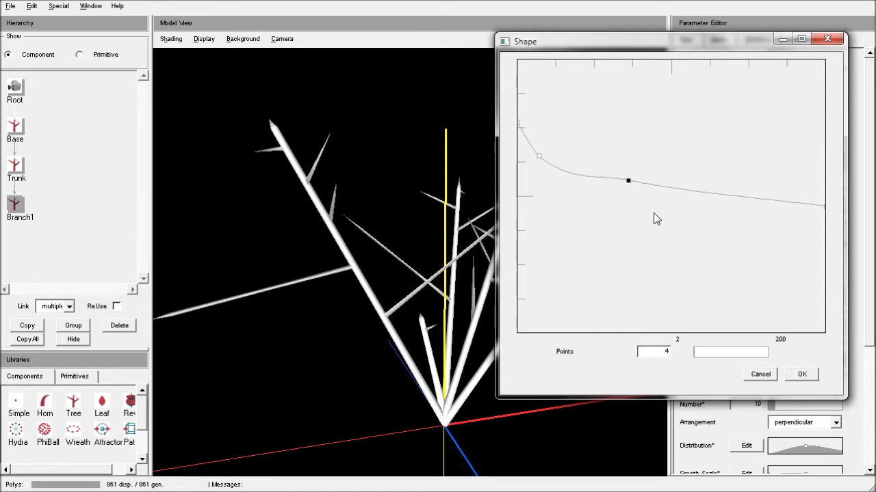
pyautogui.click(802, 374)
pyautogui.moveTo(386, 276); pyautogui.dragTo(421, 354)
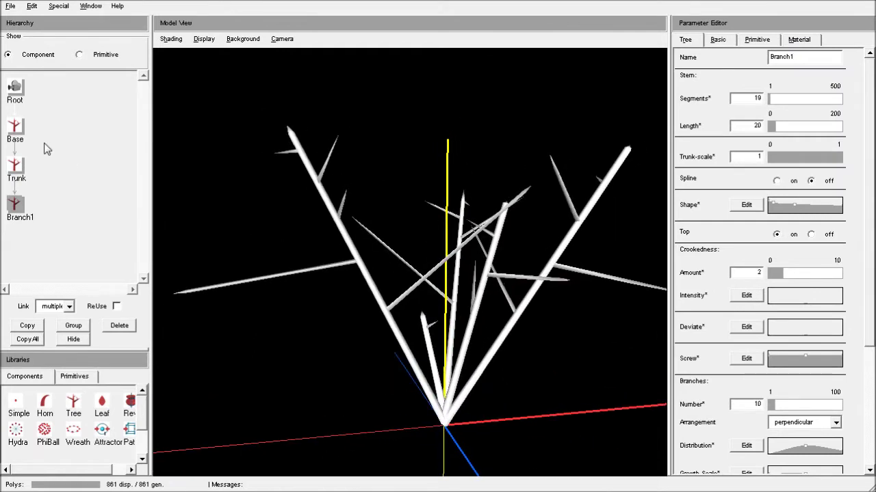
# - Raise both ends of the Trunk's branch Distribution curve, making it climb gently from the bottom to the tip
pyautogui.click(15, 166)
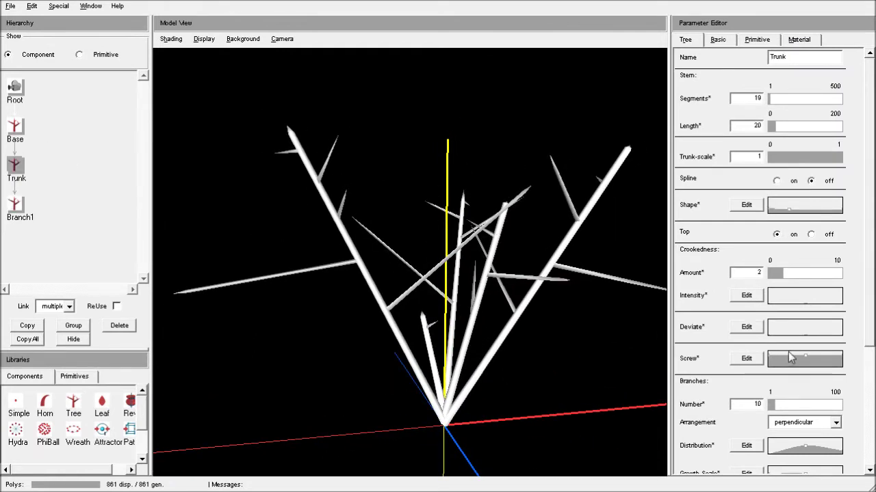
pyautogui.click(746, 445)
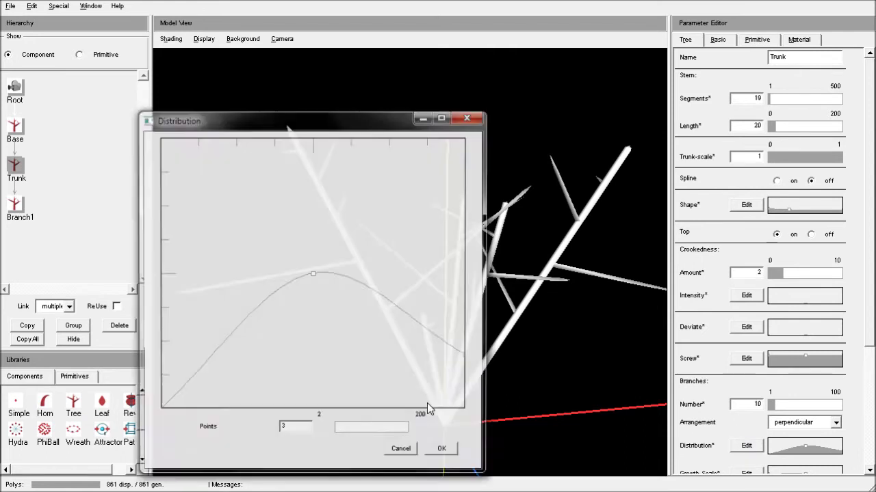
pyautogui.moveTo(170, 401); pyautogui.dragTo(145, 352)
pyautogui.moveTo(465, 354); pyautogui.dragTo(466, 262)
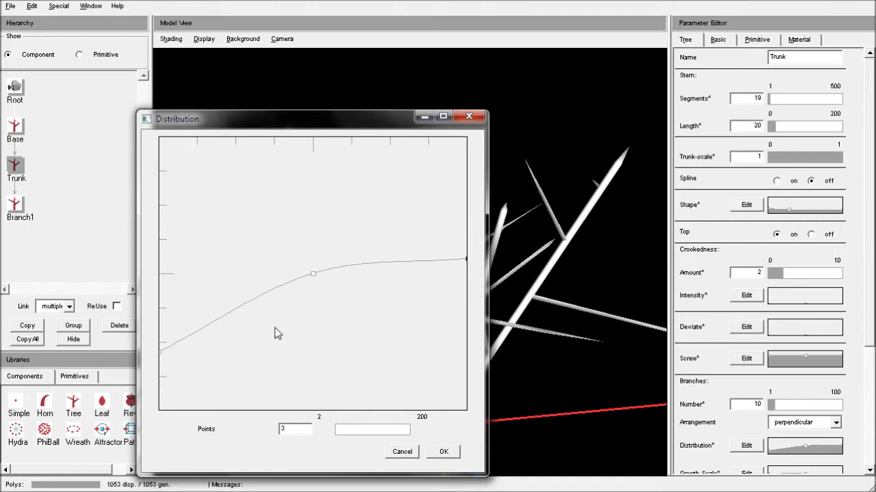
pyautogui.moveTo(167, 357); pyautogui.dragTo(167, 336)
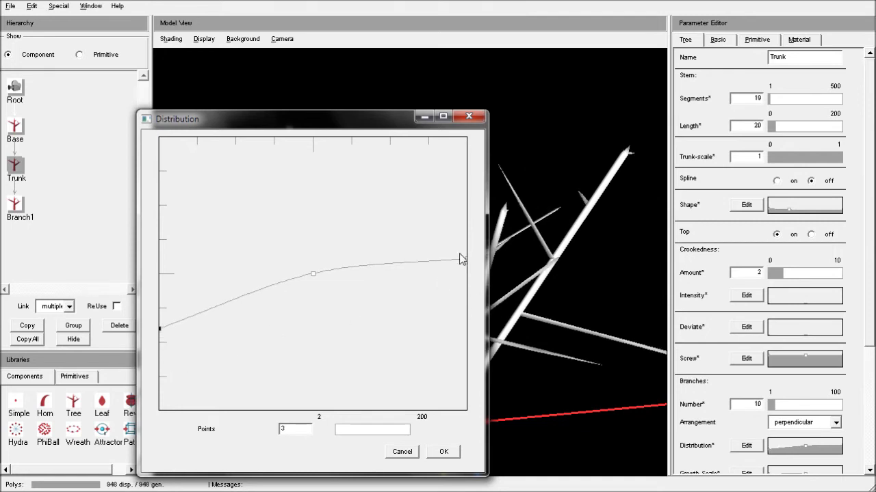
pyautogui.click(443, 452)
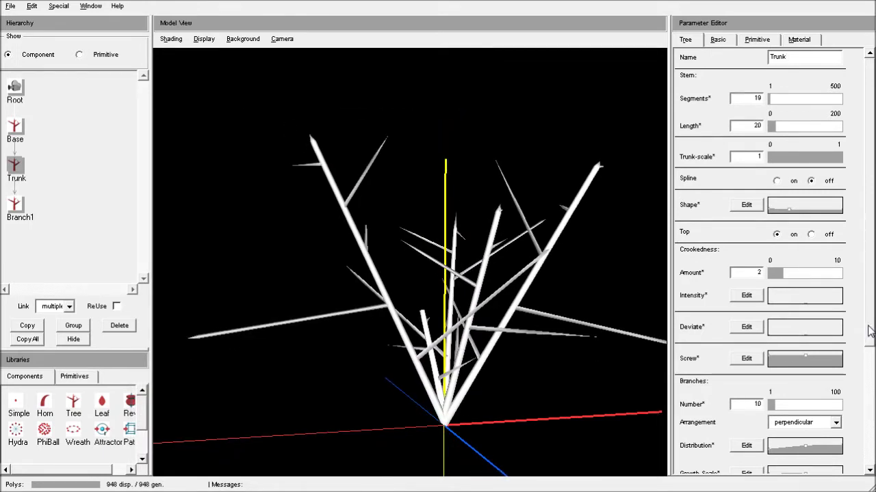
# - Reshape the Trunk's branch Angle curve from flat to a lower one sloping down towards the tip
pyautogui.moveTo(870, 338); pyautogui.dragTo(871, 409)
pyautogui.click(746, 417)
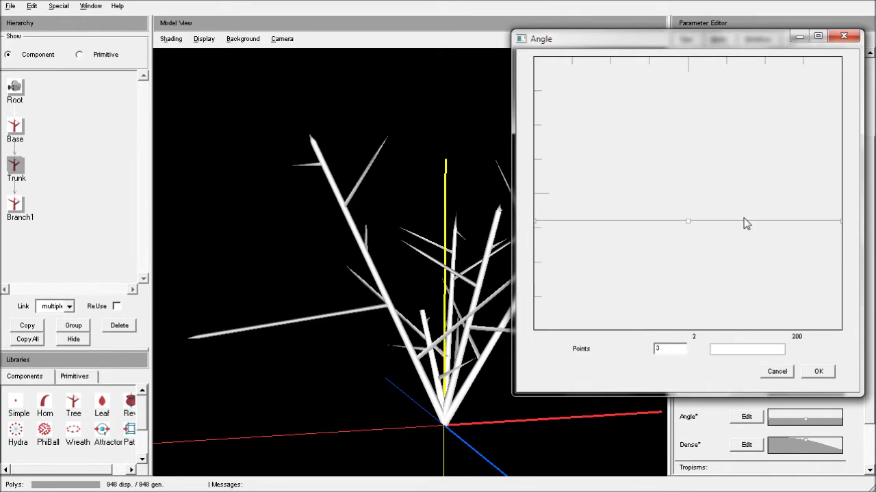
pyautogui.moveTo(840, 221); pyautogui.dragTo(839, 299)
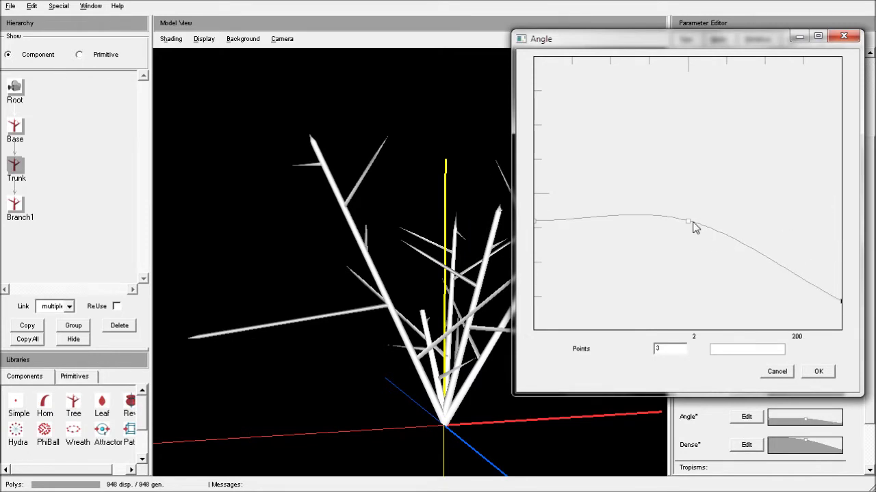
pyautogui.moveTo(690, 221); pyautogui.dragTo(689, 261)
pyautogui.moveTo(545, 227); pyautogui.dragTo(542, 263)
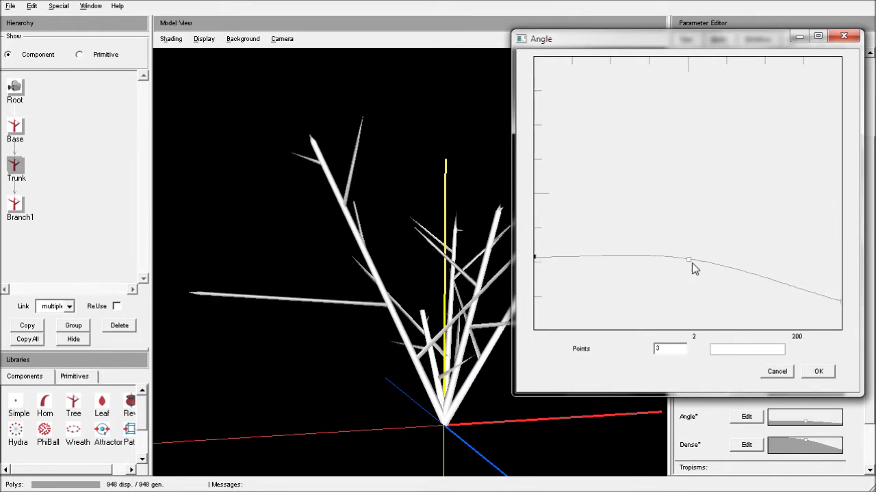
pyautogui.moveTo(689, 261); pyautogui.dragTo(689, 273)
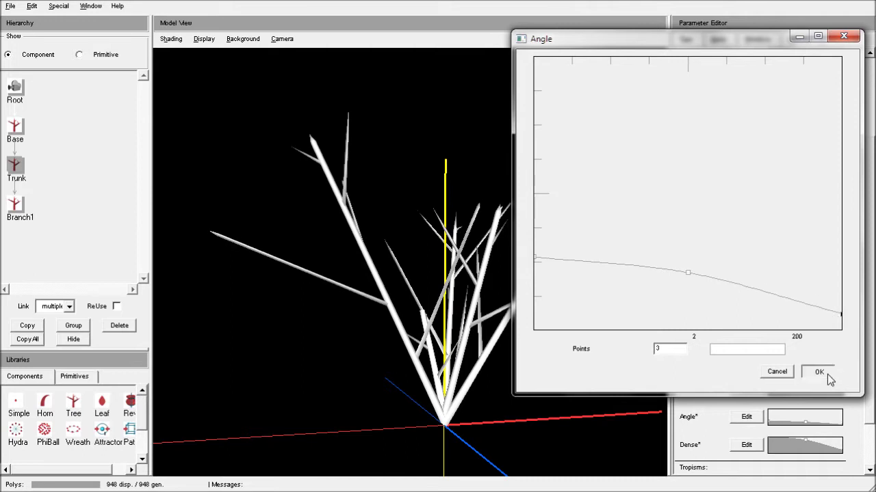
pyautogui.click(827, 374)
pyautogui.moveTo(465, 322); pyautogui.dragTo(520, 333)
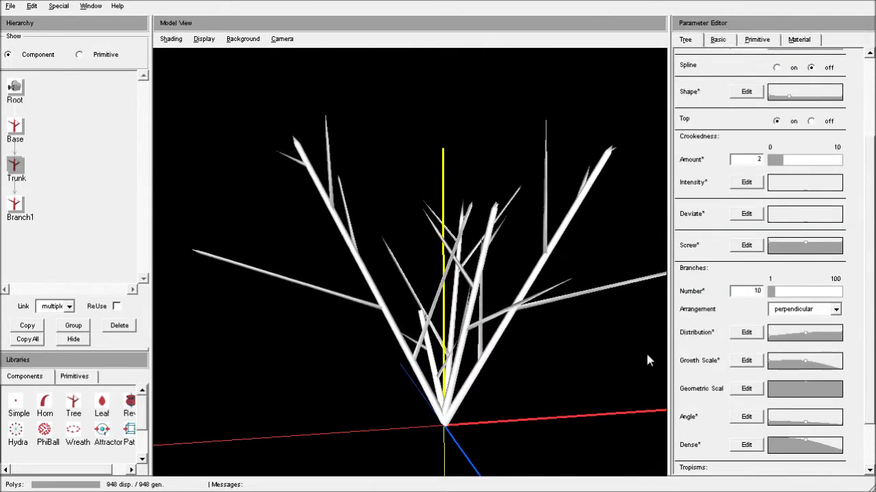
# - Lower the start and middle points of the Trunk's branch Angle curve further, keeping it sloping down to zero at the tip
pyautogui.click(747, 419)
pyautogui.moveTo(802, 316); pyautogui.dragTo(816, 327)
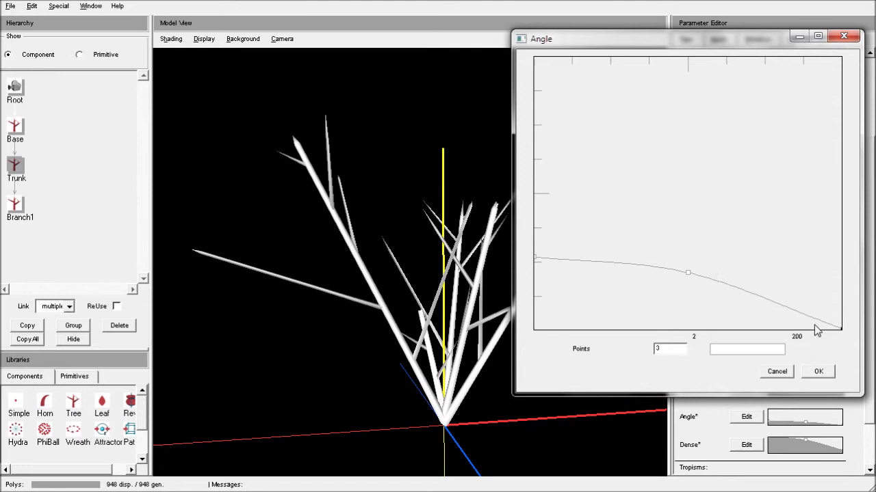
pyautogui.moveTo(696, 276); pyautogui.dragTo(686, 292)
pyautogui.moveTo(535, 258); pyautogui.dragTo(537, 285)
pyautogui.moveTo(686, 291); pyautogui.dragTo(686, 297)
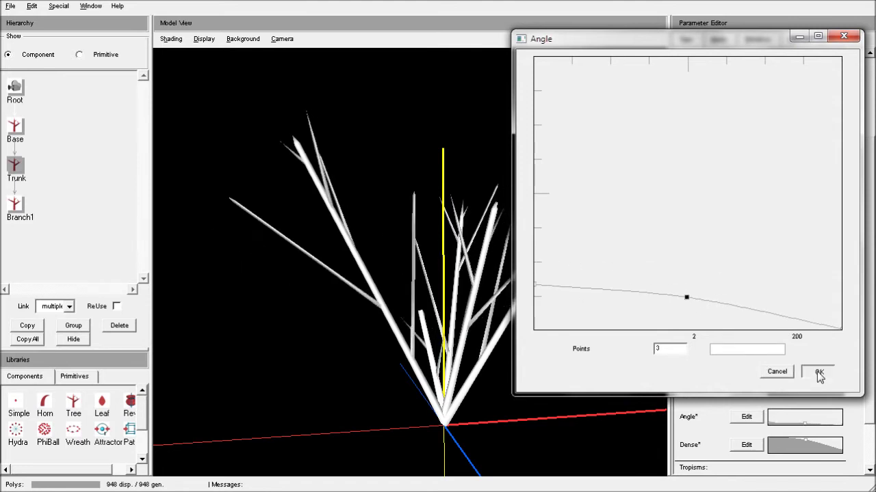
pyautogui.click(818, 372)
# - Reshape the Trunk's Growth Scale curve: start at about three quarters, middle almost at maximum, tip at about half
pyautogui.moveTo(475, 362); pyautogui.dragTo(663, 379)
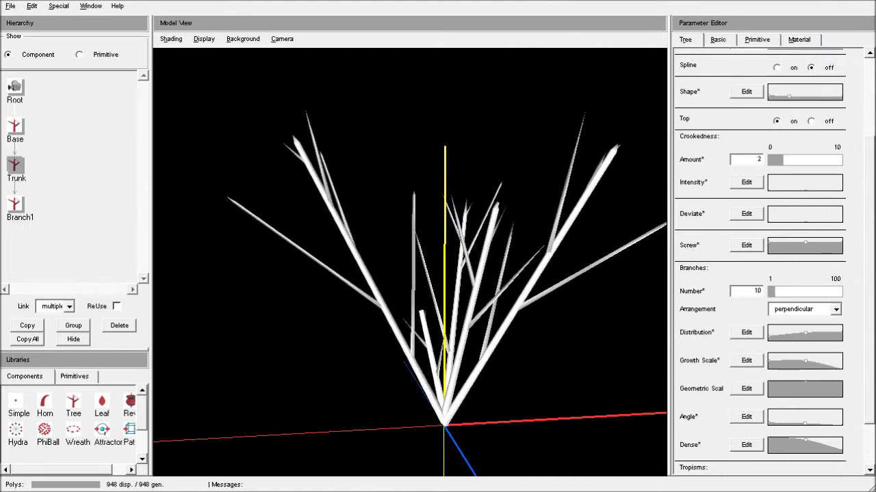
pyautogui.click(746, 361)
pyautogui.moveTo(396, 112); pyautogui.dragTo(660, 61)
pyautogui.moveTo(481, 208); pyautogui.dragTo(481, 154)
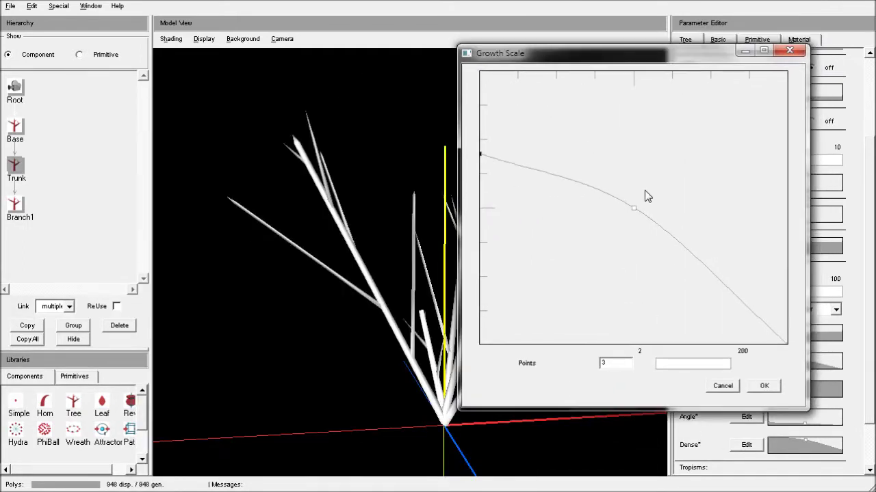
pyautogui.moveTo(636, 221); pyautogui.dragTo(629, 96)
pyautogui.moveTo(783, 345); pyautogui.dragTo(785, 214)
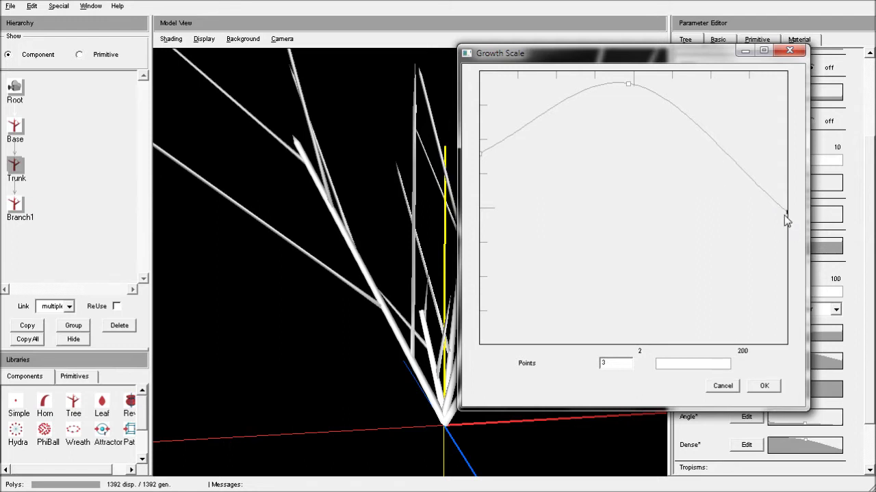
pyautogui.moveTo(630, 89); pyautogui.dragTo(629, 82)
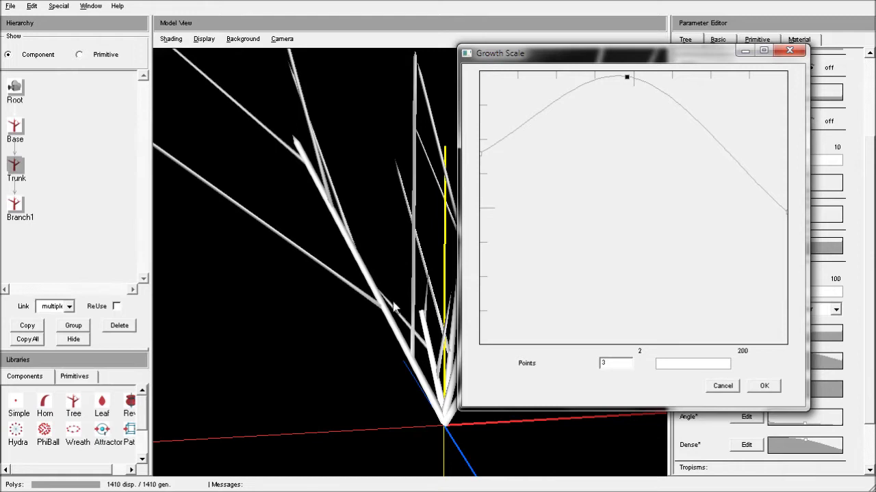
pyautogui.moveTo(486, 152); pyautogui.dragTo(486, 137)
pyautogui.click(764, 387)
# - Set the stem Length of Branch1 to 11
pyautogui.moveTo(511, 366); pyautogui.dragTo(513, 209, button='right')
pyautogui.moveTo(513, 209); pyautogui.dragTo(394, 347)
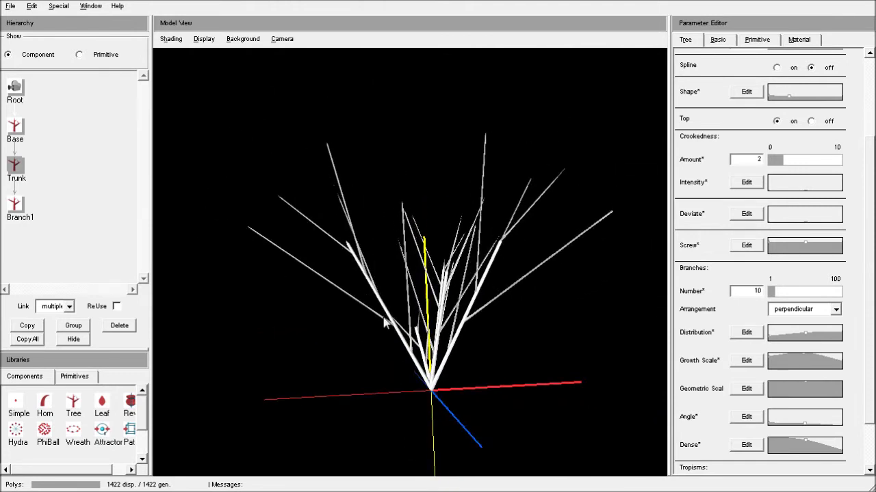
pyautogui.moveTo(378, 268); pyautogui.dragTo(260, 274)
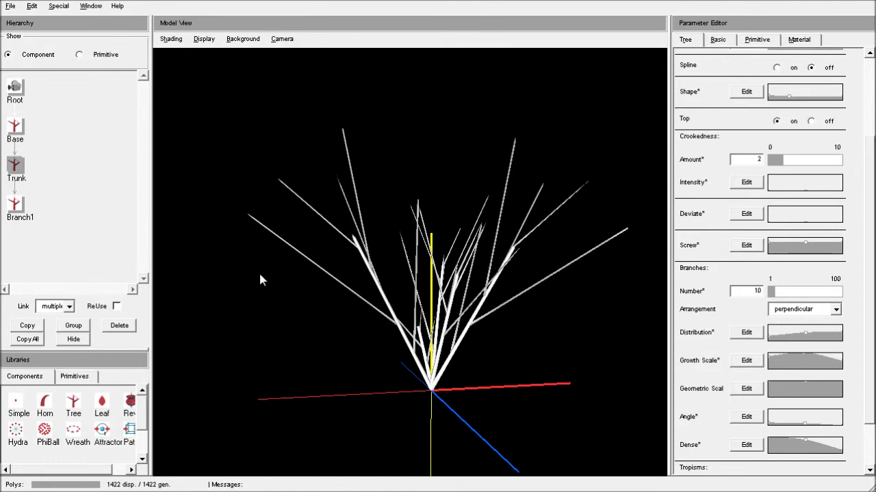
pyautogui.click(15, 204)
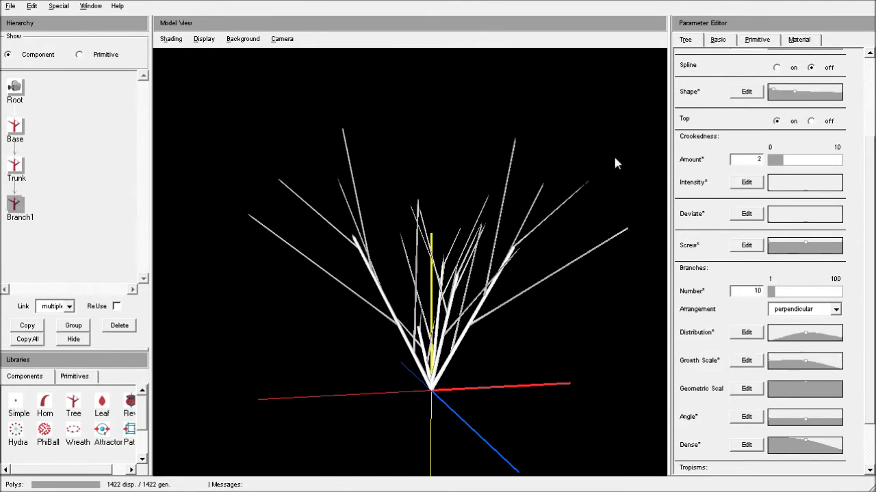
pyautogui.scroll(5, 866, 192)
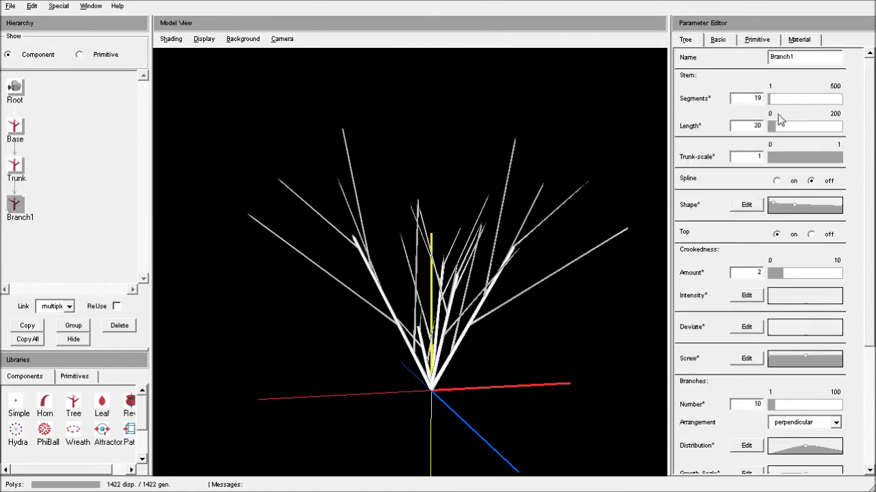
pyautogui.moveTo(773, 132); pyautogui.dragTo(855, 139)
pyautogui.write('11')
pyautogui.press('Return')
# - Reshape the Base's Growth Scale curve to rise from just above half at the start to about 90 percent at the tip
pyautogui.moveTo(572, 187); pyautogui.dragTo(433, 419)
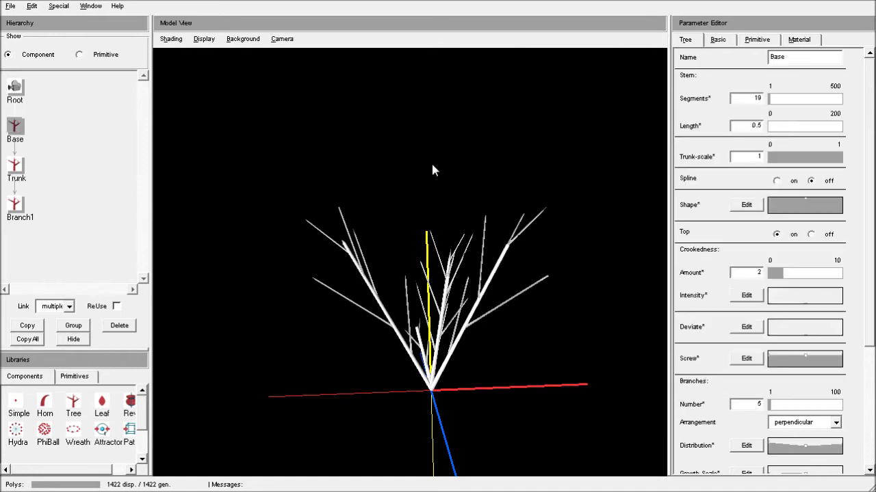
pyautogui.moveTo(873, 232); pyautogui.dragTo(870, 380)
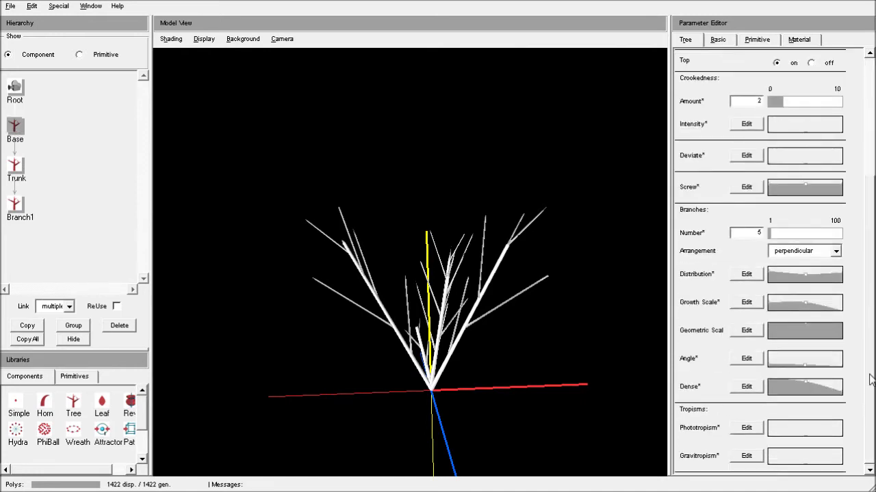
pyautogui.click(748, 305)
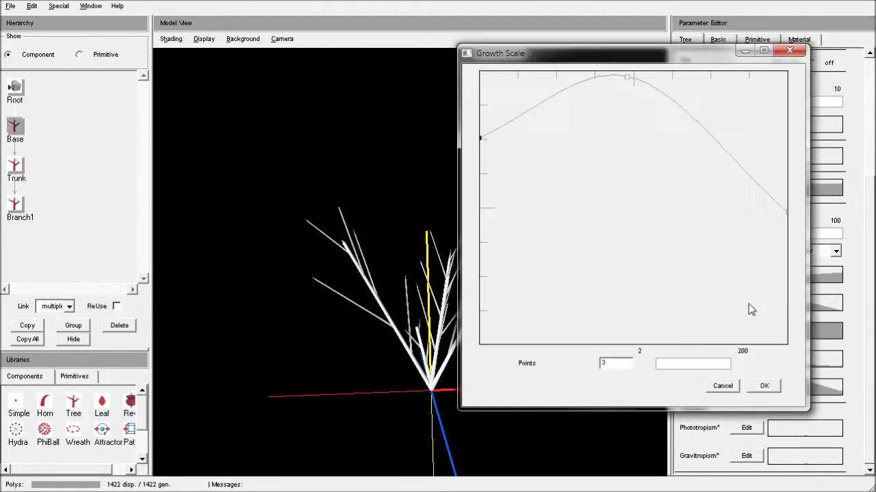
pyautogui.moveTo(780, 338); pyautogui.dragTo(730, 100)
pyautogui.moveTo(633, 208); pyautogui.dragTo(630, 139)
pyautogui.moveTo(492, 217); pyautogui.dragTo(492, 182)
pyautogui.moveTo(622, 146); pyautogui.dragTo(621, 123)
pyautogui.moveTo(772, 107); pyautogui.dragTo(771, 95)
pyautogui.moveTo(622, 122); pyautogui.dragTo(622, 112)
pyautogui.click(777, 386)
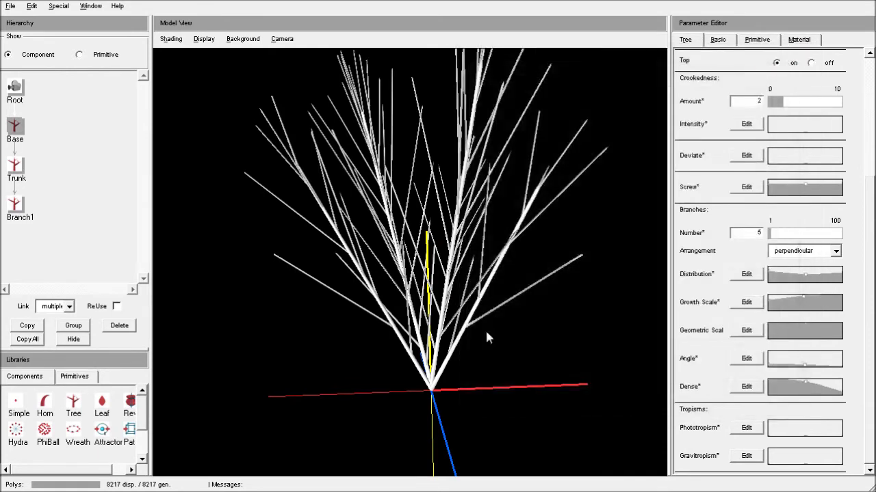
# - Raise all three points of the Trunk's Deviate curve to roughly a fifth to a quarter of full height
pyautogui.moveTo(488, 238); pyautogui.dragTo(324, 376)
pyautogui.click(15, 165)
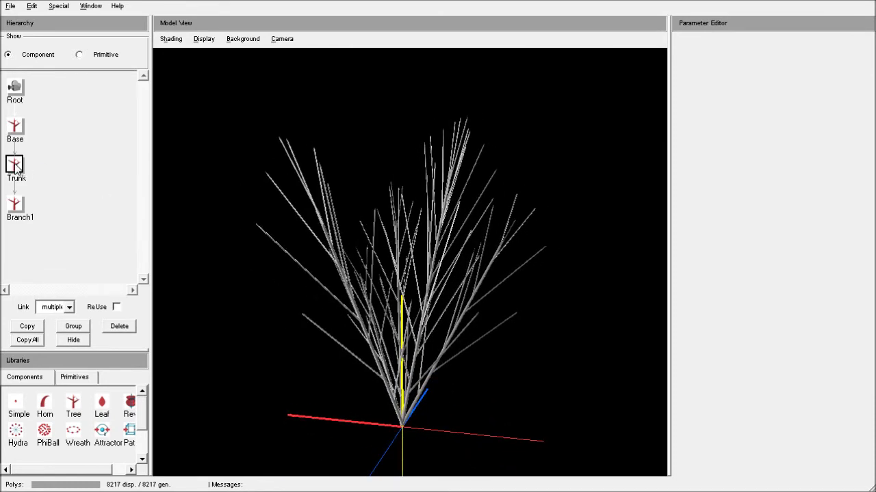
pyautogui.doubleClick(15, 168)
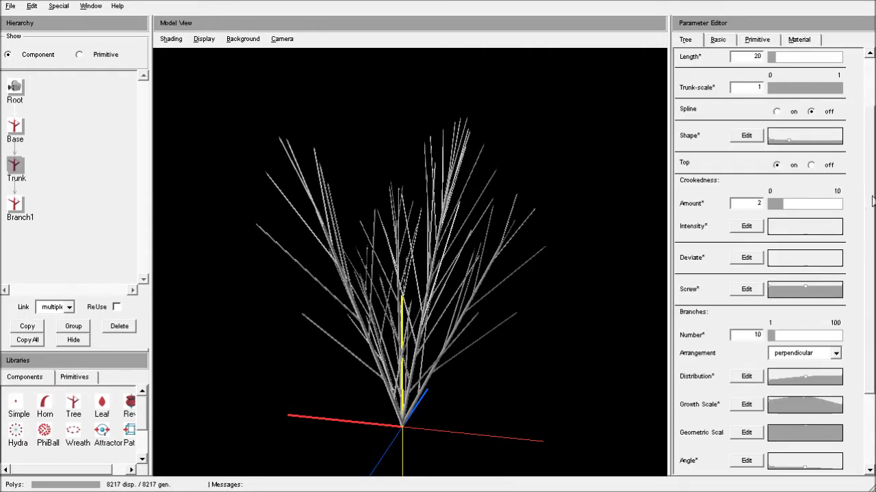
pyautogui.click(752, 260)
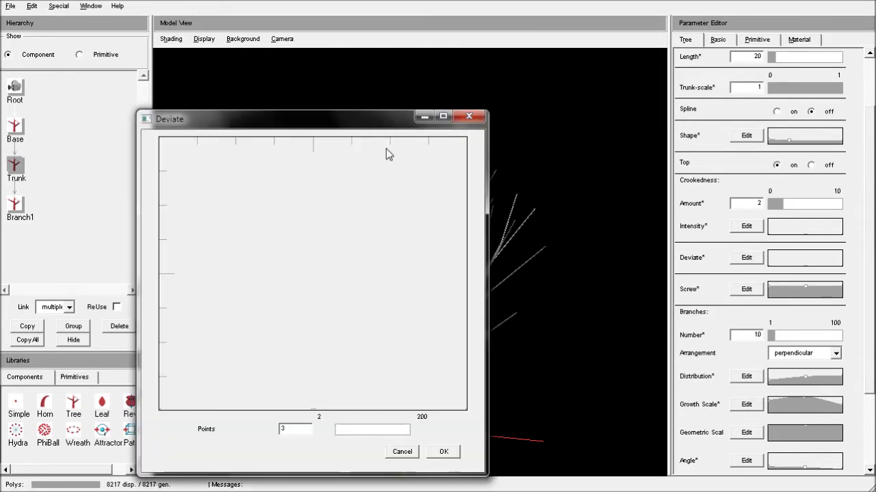
pyautogui.moveTo(498, 99); pyautogui.dragTo(712, 51)
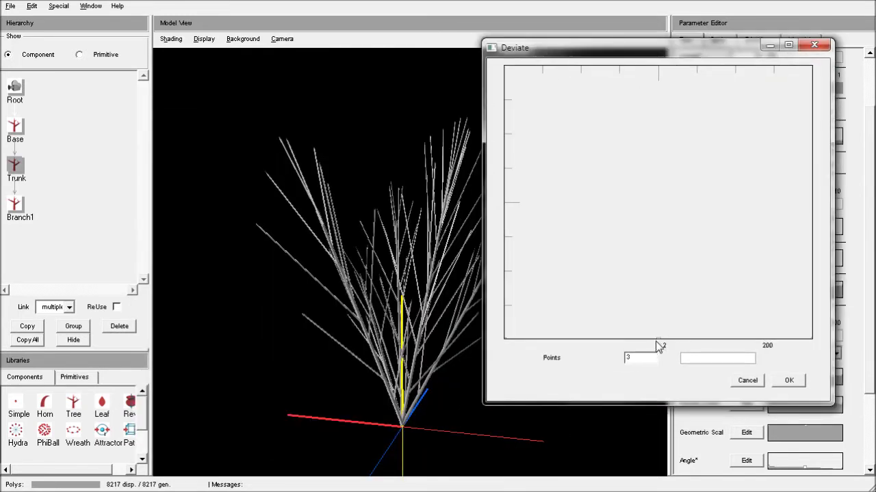
pyautogui.moveTo(658, 338); pyautogui.dragTo(652, 297)
pyautogui.moveTo(518, 338); pyautogui.dragTo(510, 289)
pyautogui.moveTo(648, 295); pyautogui.dragTo(657, 271)
pyautogui.moveTo(810, 340); pyautogui.dragTo(811, 275)
# - Increase the Trunk's Deviate curve further, climbing from about a quarter at the start to about 40 percent at the middle and tip
pyautogui.moveTo(362, 223); pyautogui.dragTo(384, 298, button='right')
pyautogui.moveTo(386, 301); pyautogui.dragTo(392, 157, button='middle')
pyautogui.moveTo(394, 287); pyautogui.dragTo(398, 387, button='right')
pyautogui.moveTo(401, 392); pyautogui.dragTo(378, 411)
pyautogui.moveTo(655, 273); pyautogui.dragTo(666, 207)
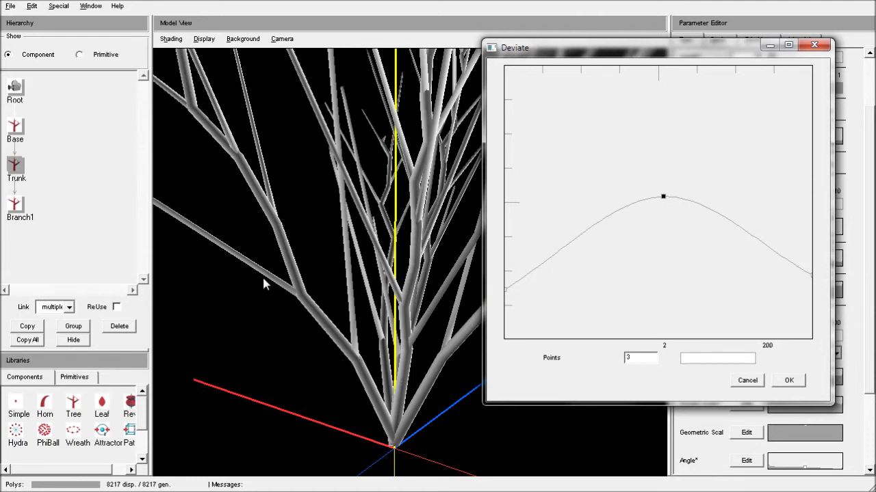
pyautogui.moveTo(506, 288); pyautogui.dragTo(506, 264)
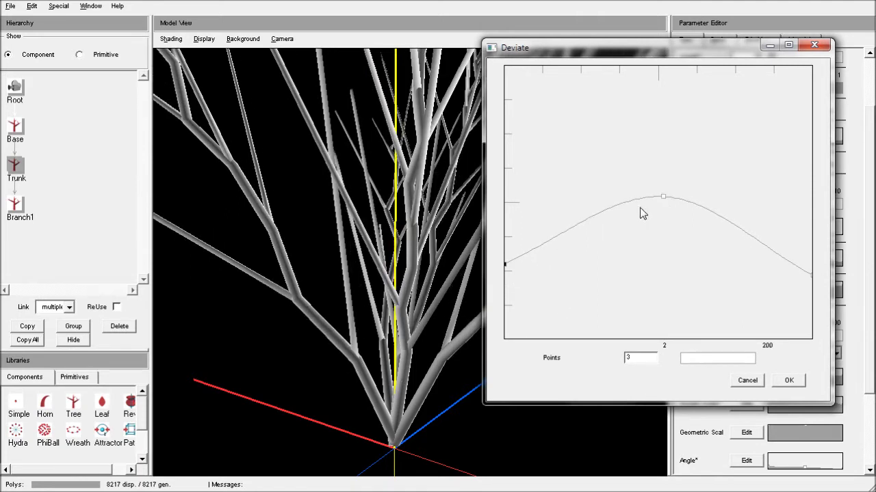
pyautogui.moveTo(809, 274); pyautogui.dragTo(792, 232)
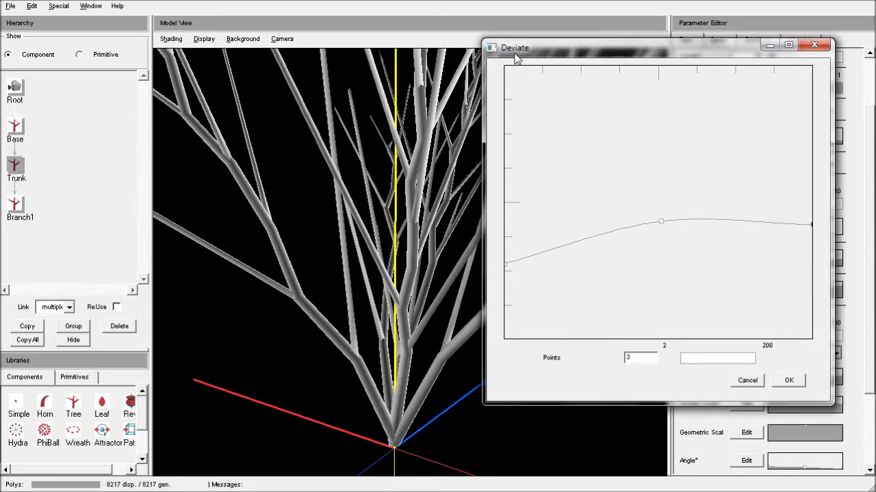
pyautogui.click(793, 380)
# - Raise Branch1's Deviate curve from a low start to a little over a quarter at the middle and tip
pyautogui.moveTo(503, 384); pyautogui.dragTo(495, 274, button='right')
pyautogui.moveTo(496, 274); pyautogui.dragTo(498, 189)
pyautogui.click(19, 204)
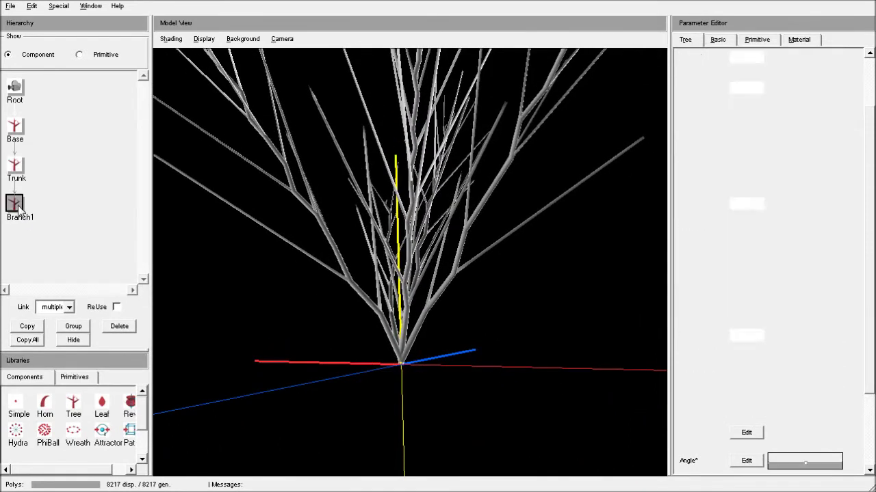
pyautogui.click(746, 261)
pyautogui.moveTo(658, 339); pyautogui.dragTo(649, 251)
pyautogui.moveTo(506, 338)
pyautogui.mouseDown()
pyautogui.moveTo(521, 321)
pyautogui.moveTo(519, 302)
pyautogui.mouseUp()
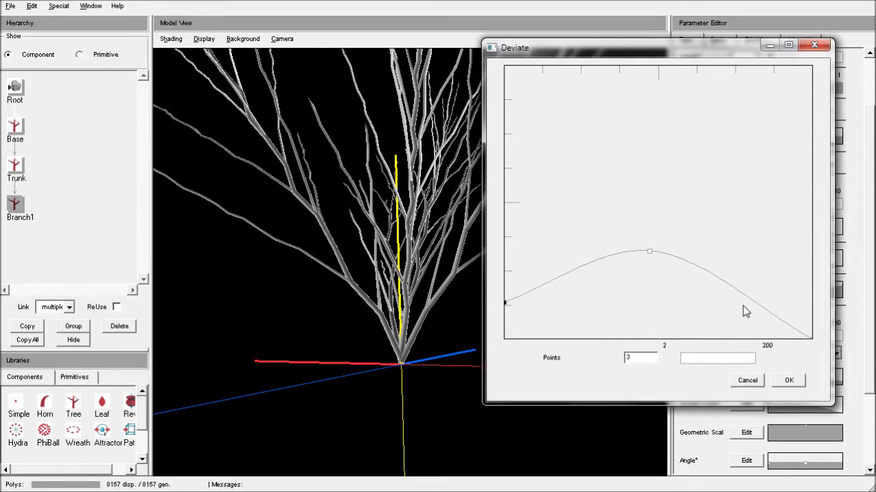
pyautogui.moveTo(811, 336); pyautogui.dragTo(811, 261)
pyautogui.moveTo(650, 260); pyautogui.dragTo(648, 262)
pyautogui.click(789, 381)
# - Select the Trunk component for editing its tropism settings
pyautogui.moveTo(478, 337); pyautogui.dragTo(494, 387)
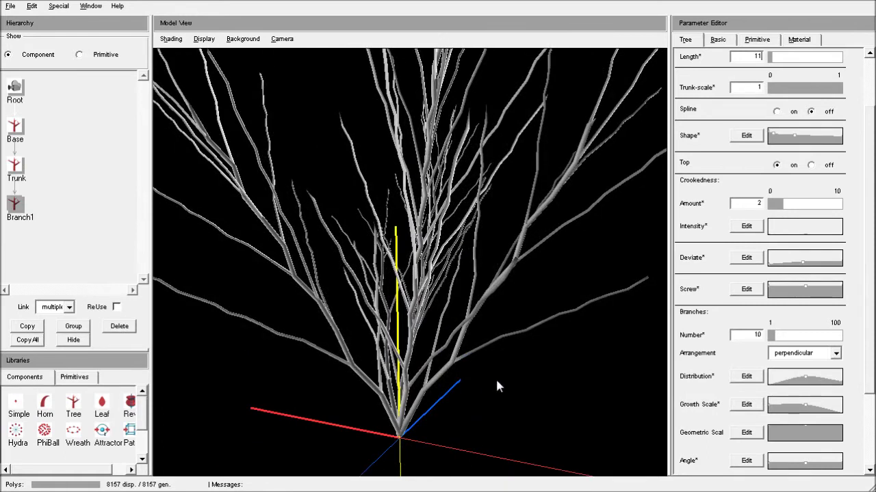
pyautogui.click(13, 167)
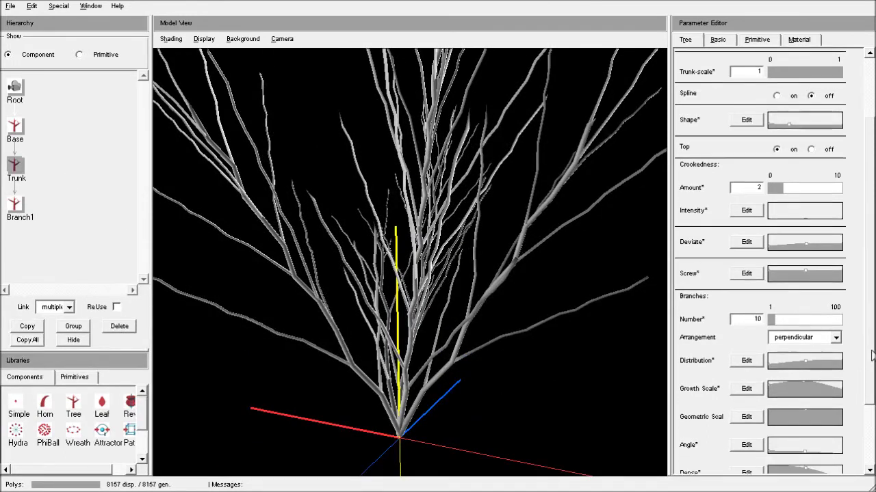
pyautogui.moveTo(872, 330); pyautogui.dragTo(867, 435)
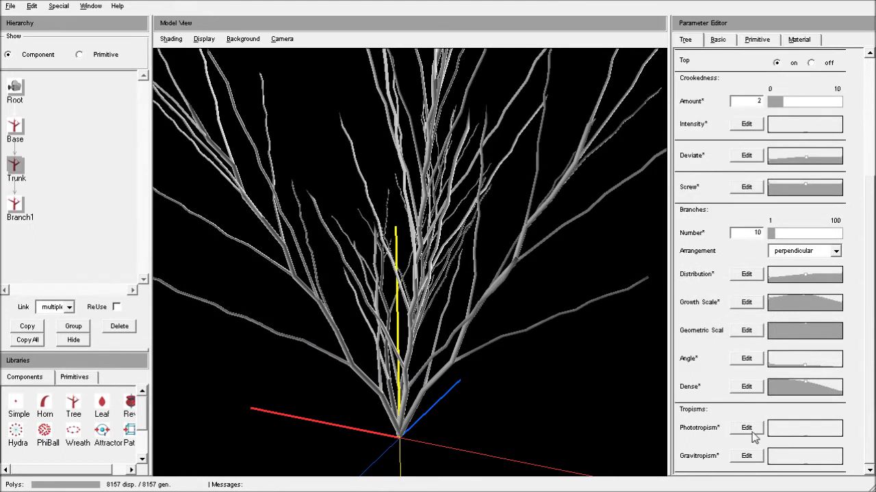
pyautogui.moveTo(505, 400); pyautogui.dragTo(485, 233, button='right')
pyautogui.moveTo(485, 233); pyautogui.dragTo(476, 287, button='middle')
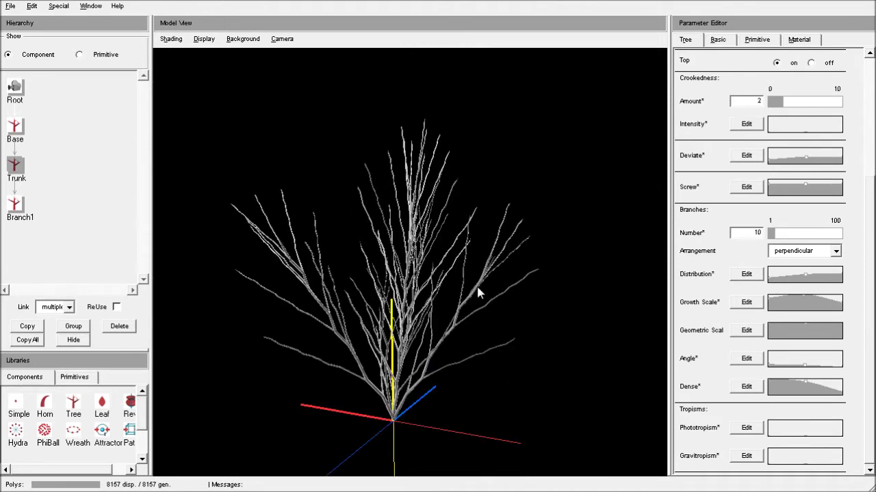
pyautogui.moveTo(476, 288); pyautogui.dragTo(503, 298)
# - Try an arched Phototropism curve on the Trunk at several strengths, and discard it
pyautogui.click(751, 432)
pyautogui.moveTo(324, 123); pyautogui.dragTo(663, 60)
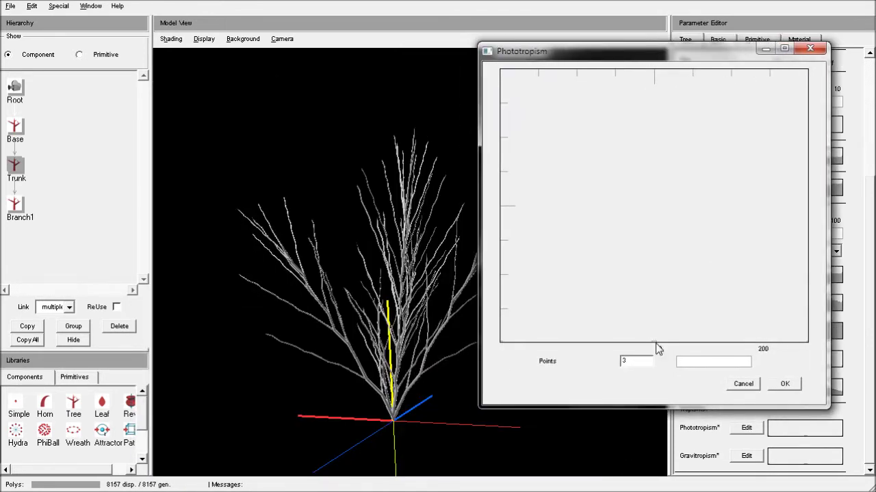
pyautogui.moveTo(654, 346); pyautogui.dragTo(657, 308)
pyautogui.moveTo(781, 349); pyautogui.dragTo(792, 283)
pyautogui.moveTo(657, 307); pyautogui.dragTo(656, 266)
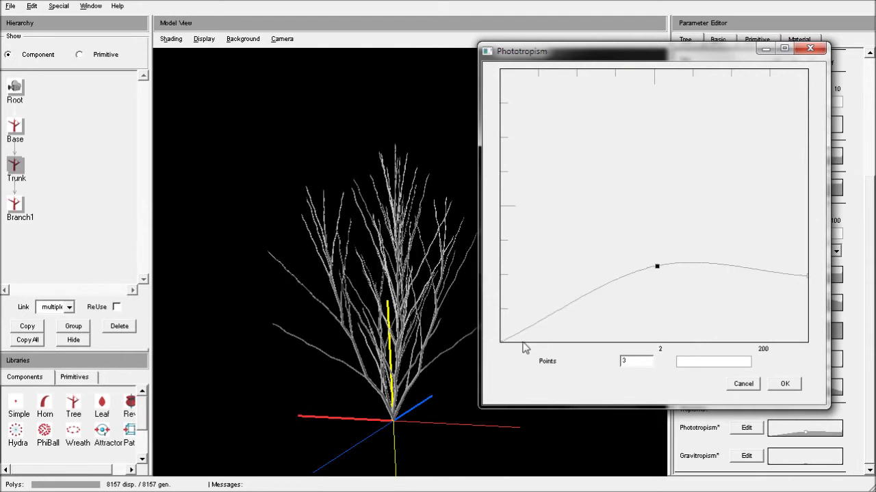
pyautogui.moveTo(509, 344); pyautogui.dragTo(513, 282)
pyautogui.moveTo(656, 266); pyautogui.dragTo(655, 210)
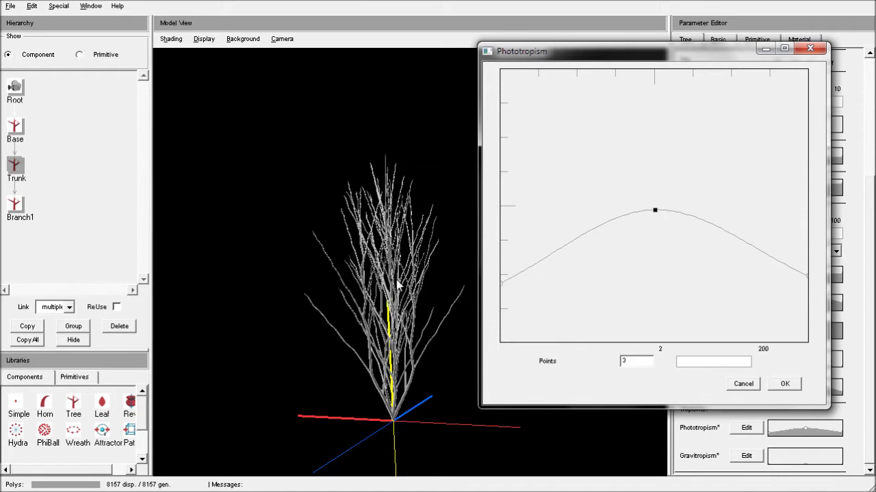
pyautogui.moveTo(452, 466); pyautogui.dragTo(301, 438)
pyautogui.moveTo(654, 213); pyautogui.dragTo(643, 297)
pyautogui.moveTo(503, 284); pyautogui.dragTo(513, 326)
pyautogui.click(745, 385)
# - Shape the Trunk's Gravitropism curve to rise from zero to about 10 percent at the middle and 12 percent at the tip
pyautogui.click(746, 455)
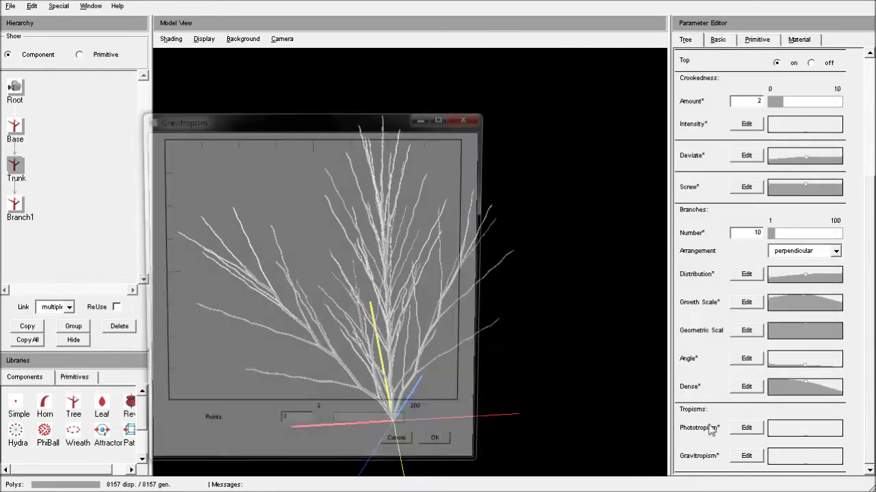
pyautogui.moveTo(433, 107); pyautogui.dragTo(716, 56)
pyautogui.moveTo(414, 219)
pyautogui.mouseDown()
pyautogui.moveTo(439, 204)
pyautogui.moveTo(427, 212)
pyautogui.mouseUp()
pyautogui.moveTo(681, 346); pyautogui.dragTo(680, 319)
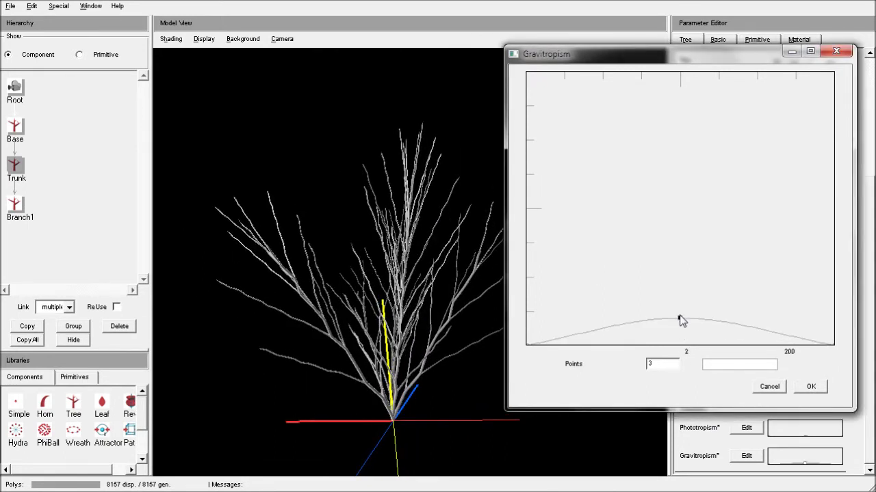
pyautogui.moveTo(833, 344); pyautogui.dragTo(833, 313)
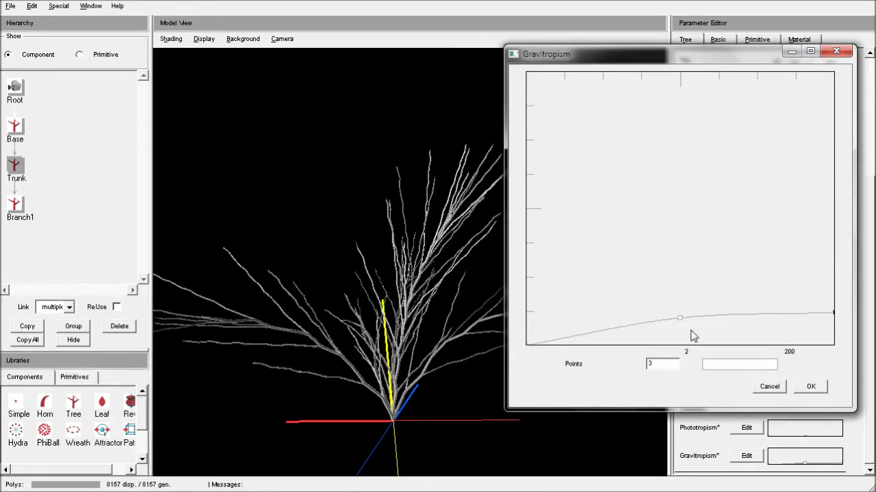
# - Inspect the drooping stems and soften the Trunk's Gravitropism curve to about 7 percent at the middle and tip
pyautogui.moveTo(366, 236); pyautogui.dragTo(391, 225)
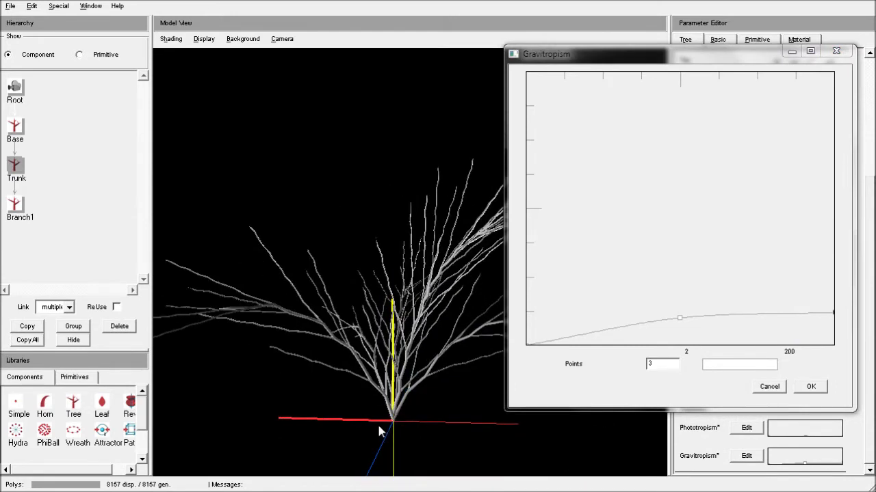
pyautogui.moveTo(431, 396); pyautogui.dragTo(396, 431)
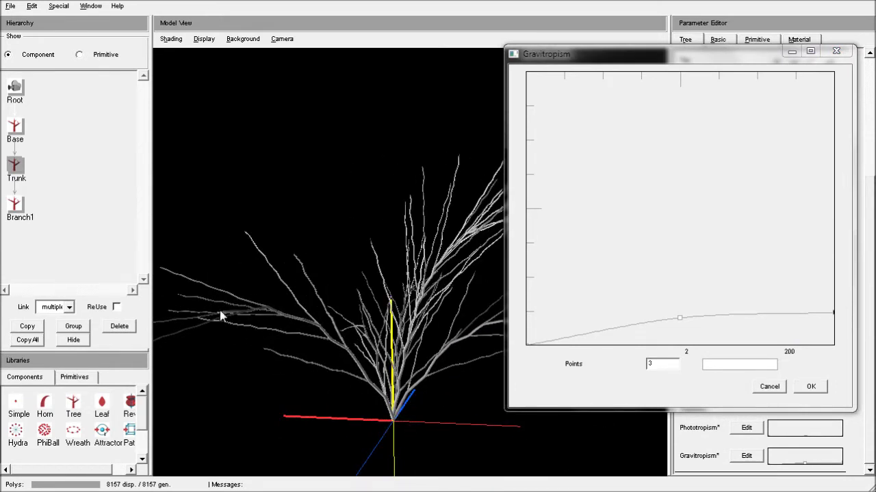
pyautogui.moveTo(375, 375); pyautogui.dragTo(374, 349)
pyautogui.moveTo(374, 349); pyautogui.dragTo(401, 247, button='right')
pyautogui.moveTo(400, 247); pyautogui.dragTo(381, 282, button='middle')
pyautogui.moveTo(383, 289); pyautogui.dragTo(510, 295)
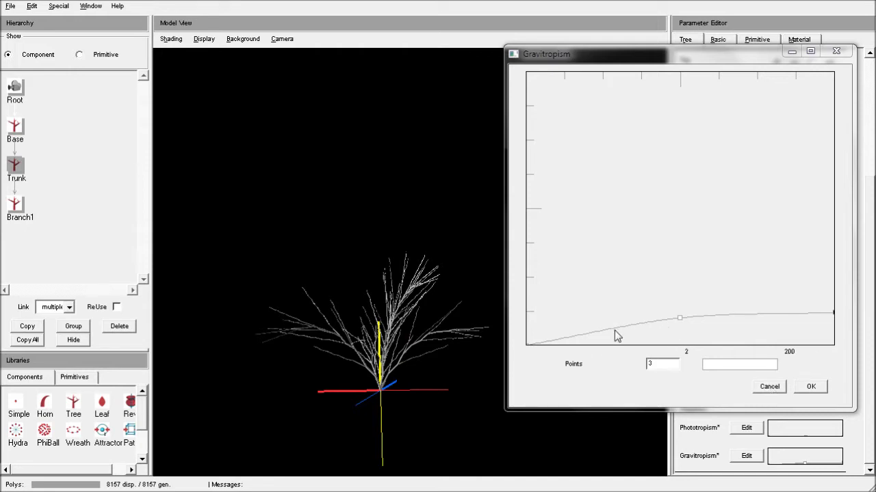
pyautogui.moveTo(679, 319); pyautogui.dragTo(677, 328)
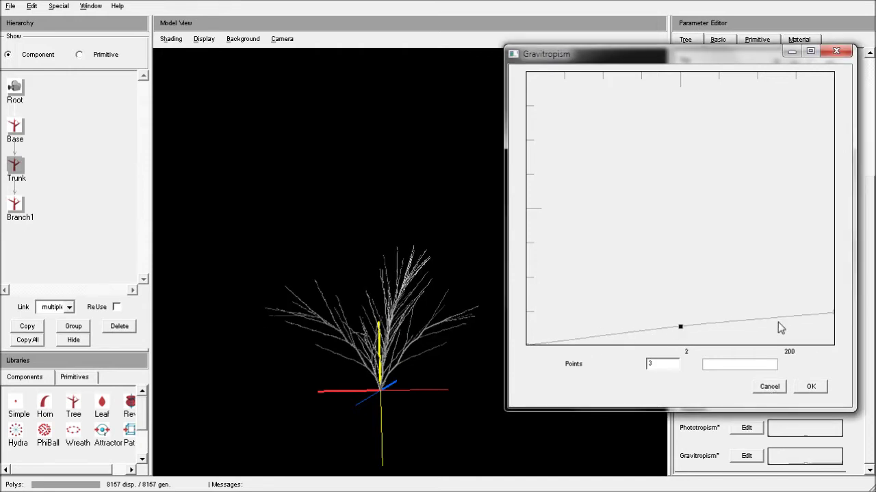
pyautogui.moveTo(806, 317); pyautogui.dragTo(821, 325)
pyautogui.click(810, 386)
pyautogui.moveTo(455, 381); pyautogui.dragTo(394, 436)
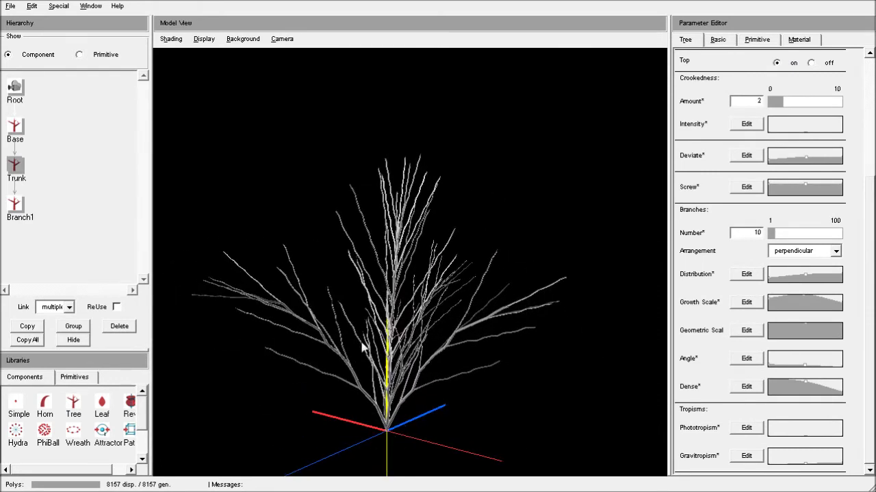
# - Lower the Base's Angle curve to about 14 percent at the start, 11 percent at the middle and zero at the tip
pyautogui.click(14, 127)
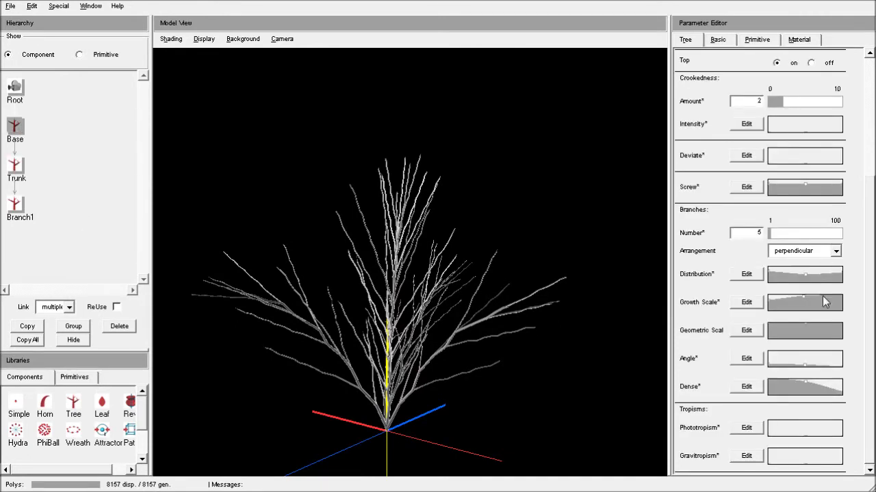
pyautogui.click(750, 359)
pyautogui.moveTo(687, 292); pyautogui.dragTo(687, 297)
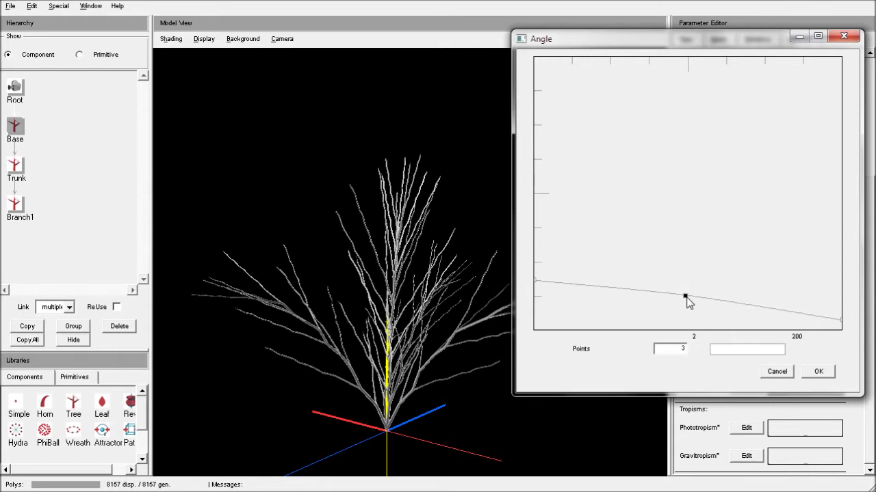
pyautogui.moveTo(551, 283); pyautogui.dragTo(541, 291)
pyautogui.moveTo(835, 327); pyautogui.dragTo(839, 329)
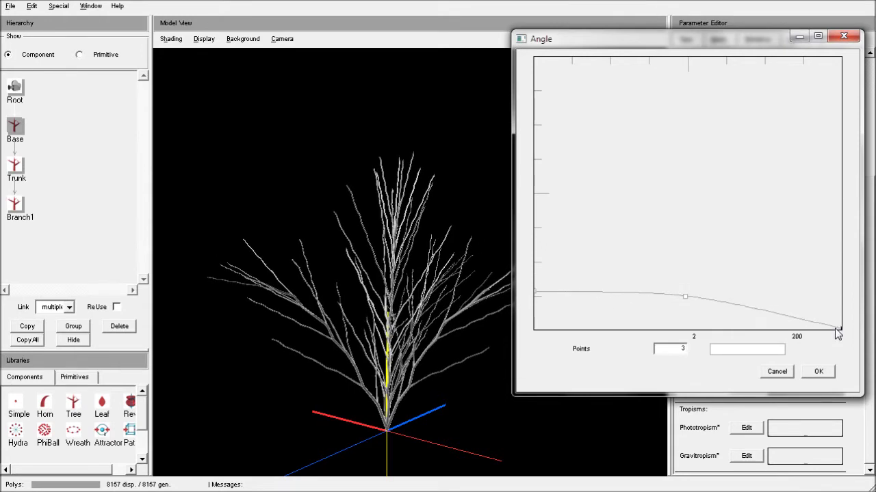
pyautogui.moveTo(685, 296); pyautogui.dragTo(685, 300)
pyautogui.click(819, 372)
pyautogui.moveTo(325, 370); pyautogui.dragTo(622, 406)
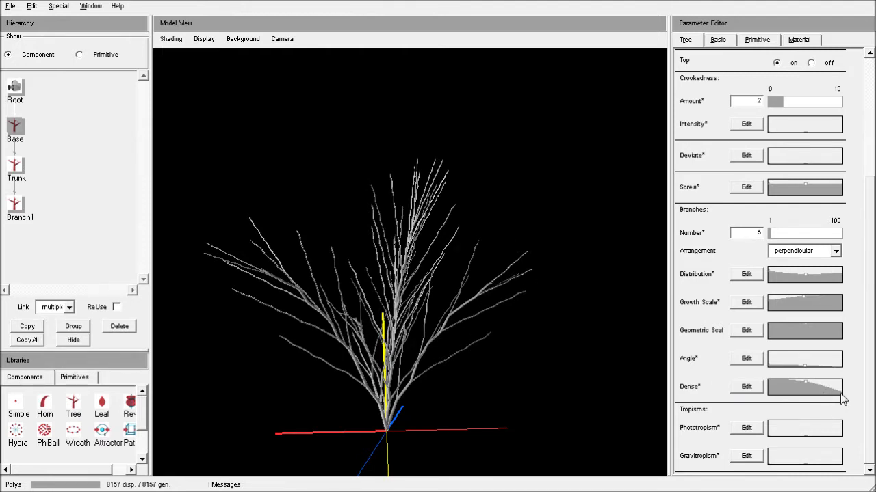
# - Raise the Base's Dense curve to nearly full strength at the middle and tip
pyautogui.moveTo(842, 400); pyautogui.dragTo(844, 389)
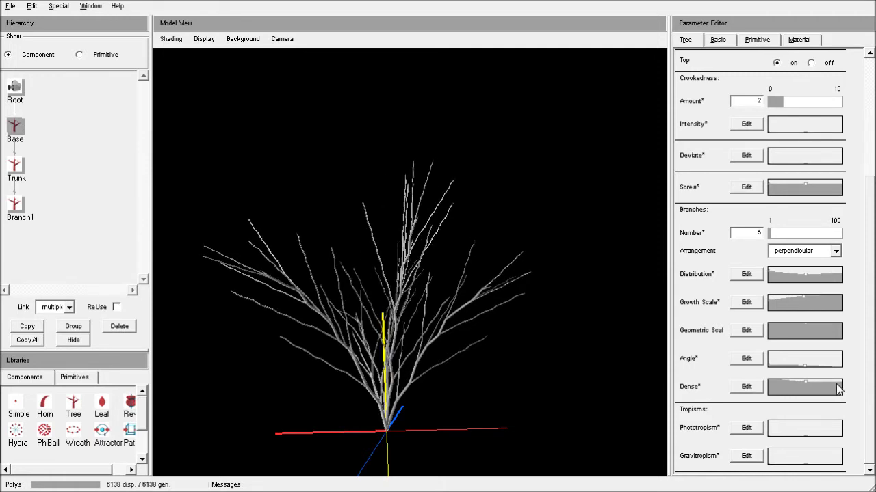
pyautogui.click(804, 383)
pyautogui.moveTo(606, 387); pyautogui.dragTo(479, 355)
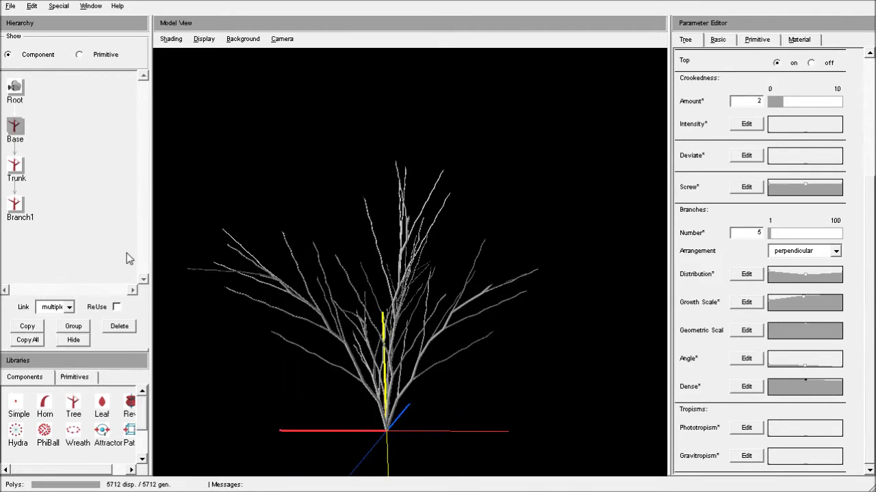
# - Raise the Trunk's Dense curve to nearly full along its length, with a slight taper at the tip
pyautogui.click(21, 176)
pyautogui.moveTo(843, 404); pyautogui.dragTo(842, 383)
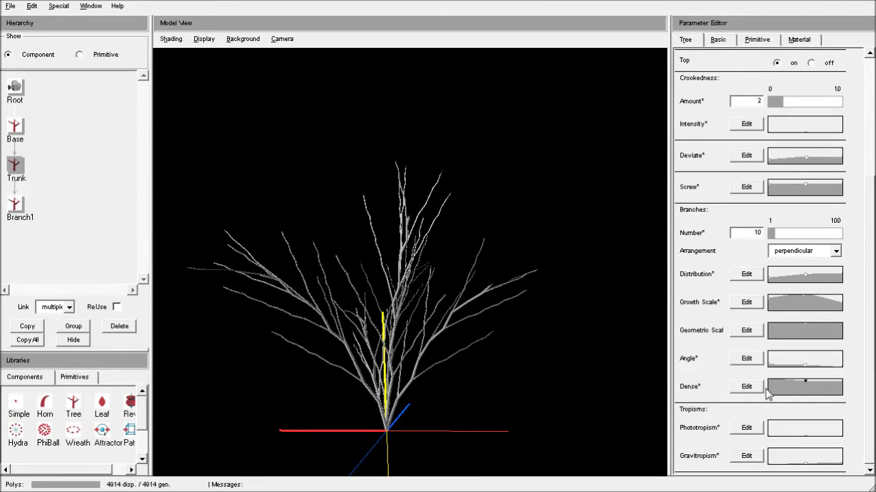
pyautogui.click(14, 171)
pyautogui.click(839, 385)
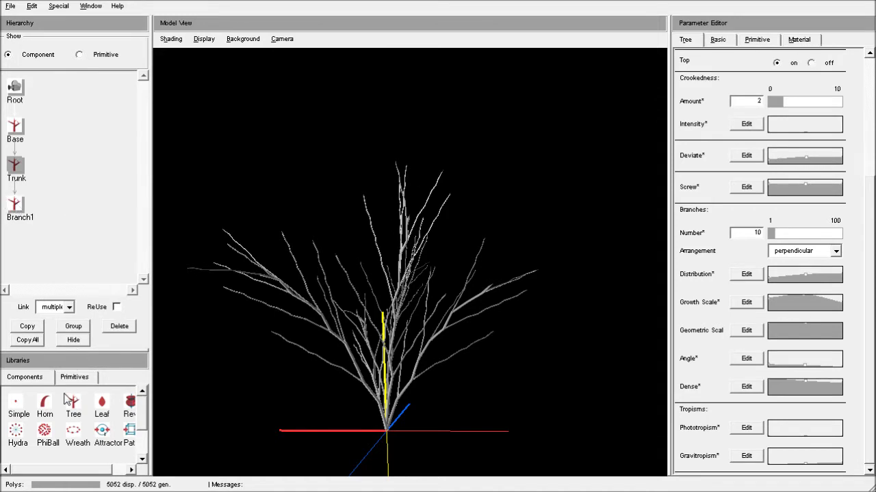
# - Try low and nearly full Dense curves on the Trunk with a Leaf component under Branch1, and delete the Leaf
pyautogui.moveTo(102, 405); pyautogui.dragTo(21, 228)
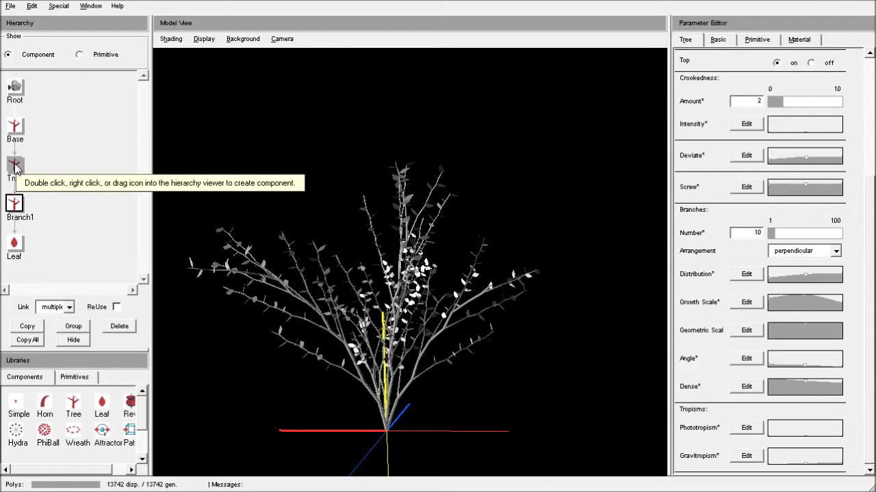
pyautogui.moveTo(841, 388); pyautogui.dragTo(771, 400)
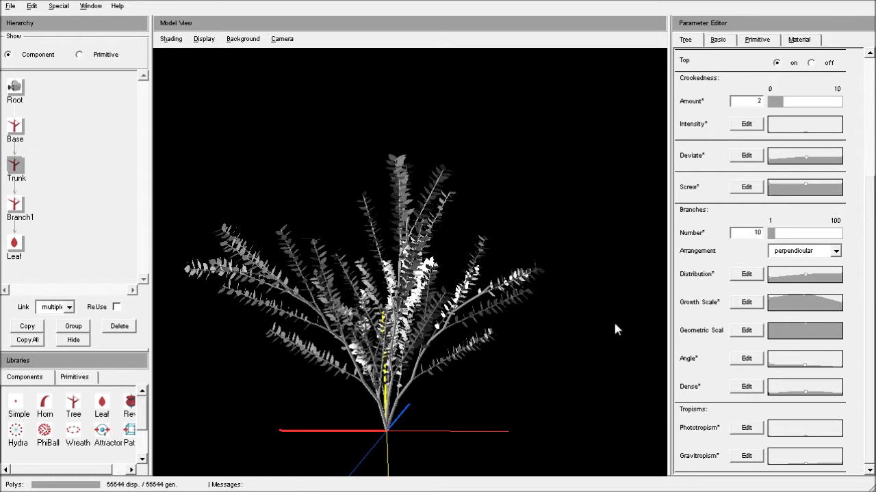
pyautogui.moveTo(779, 401); pyautogui.dragTo(841, 383)
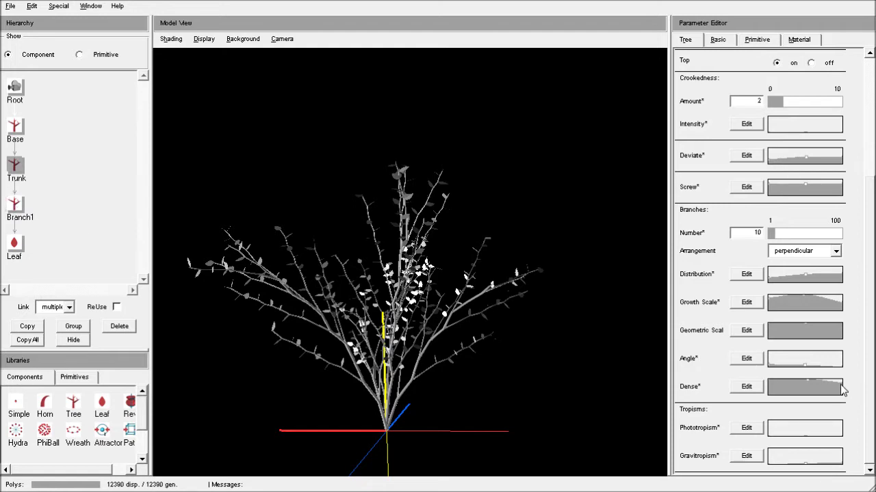
pyautogui.click(13, 243)
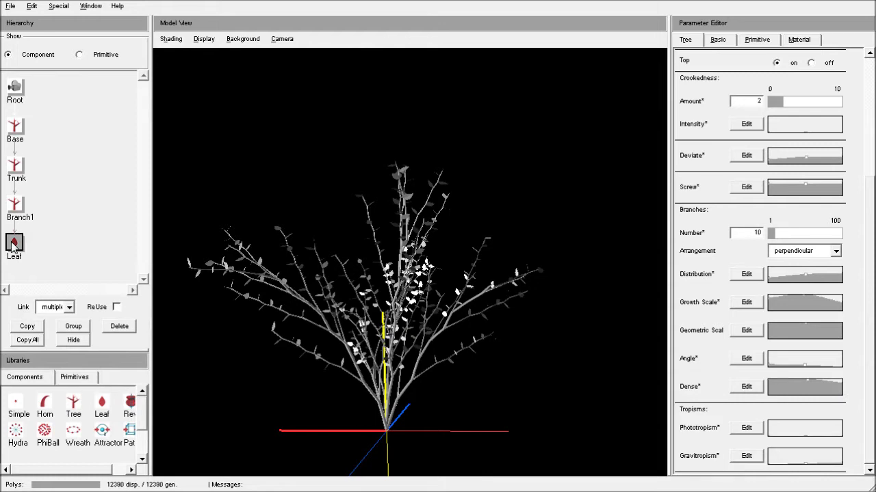
pyautogui.click(119, 327)
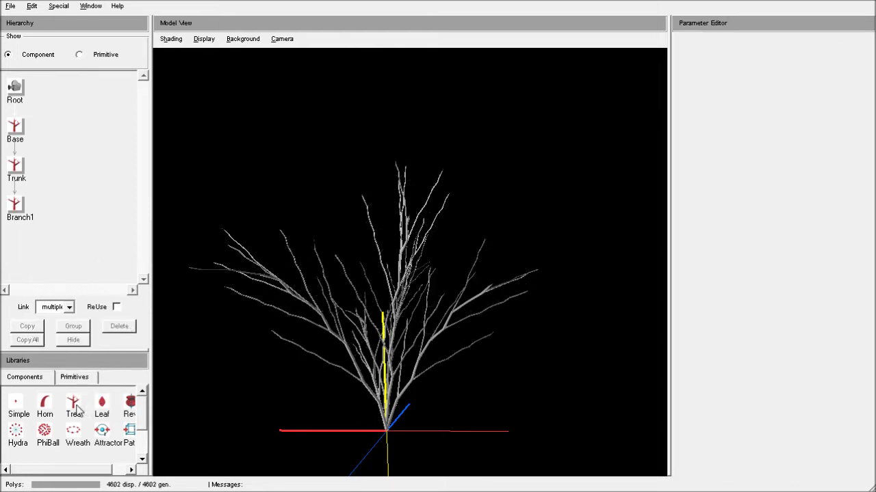
# - Add a Tree component under Branch1, named Branch2, with a length of 7
pyautogui.moveTo(75, 409); pyautogui.dragTo(20, 221)
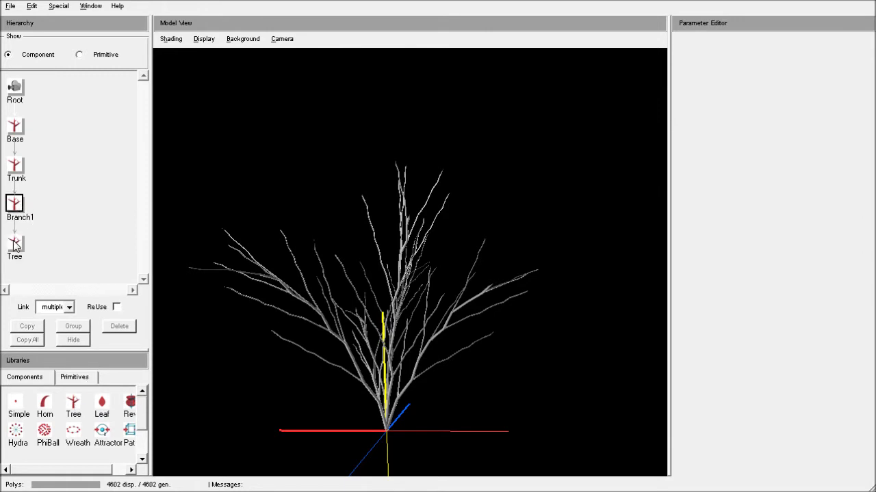
pyautogui.click(15, 243)
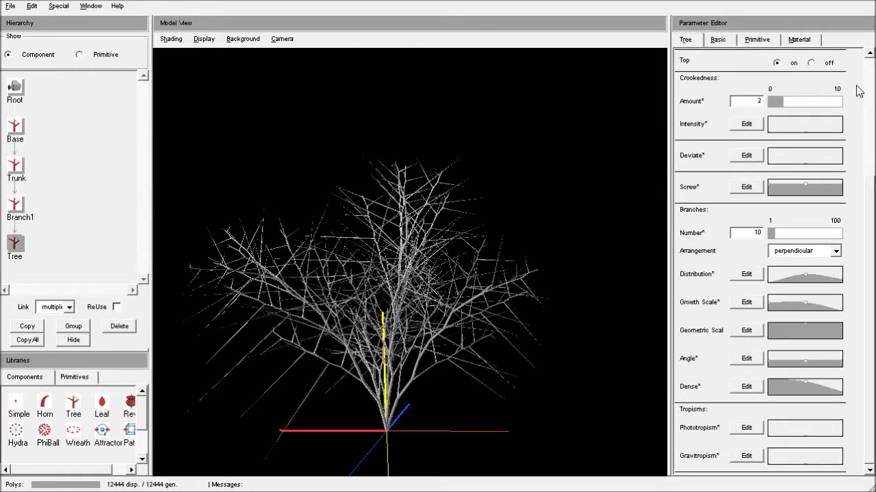
pyautogui.moveTo(870, 190); pyautogui.dragTo(869, 39)
pyautogui.moveTo(794, 61); pyautogui.dragTo(736, 52)
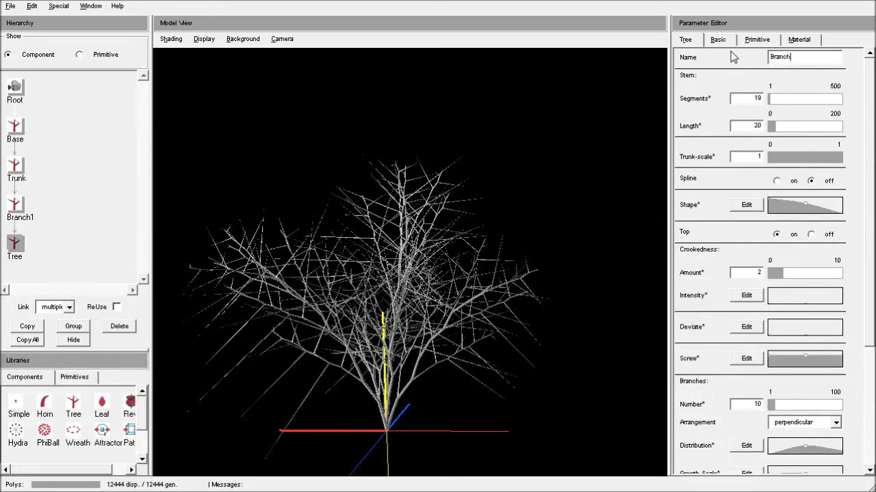
pyautogui.press('Return')
pyautogui.write('7')
pyautogui.press('Return')
# - Set Branch1's number of branches to 8
pyautogui.click(15, 204)
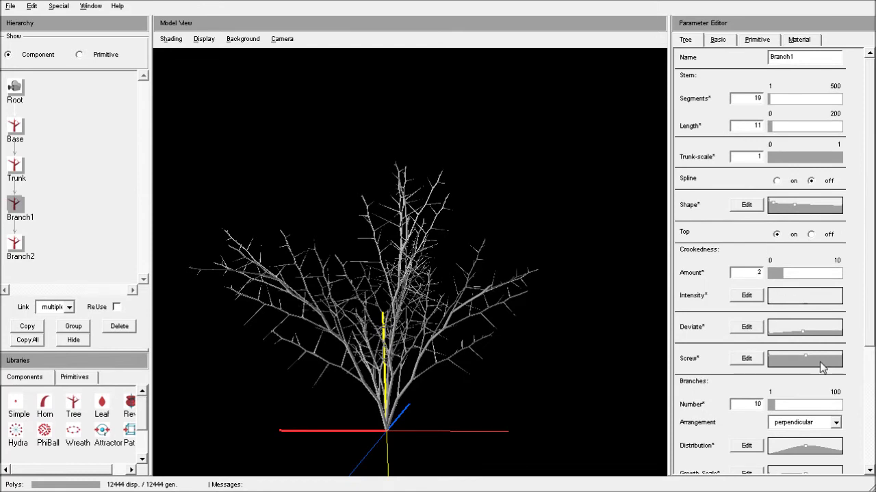
pyautogui.moveTo(742, 404); pyautogui.dragTo(800, 401)
pyautogui.write('8')
pyautogui.press('Return')
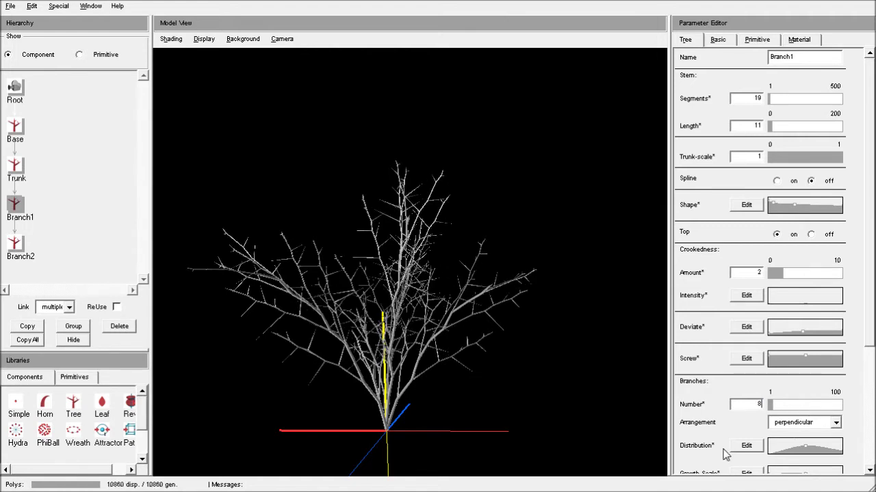
# - Raise Branch1's Distribution curve to about 14 percent at the start and 60 percent at the tip
pyautogui.click(745, 446)
pyautogui.moveTo(465, 357); pyautogui.dragTo(465, 242)
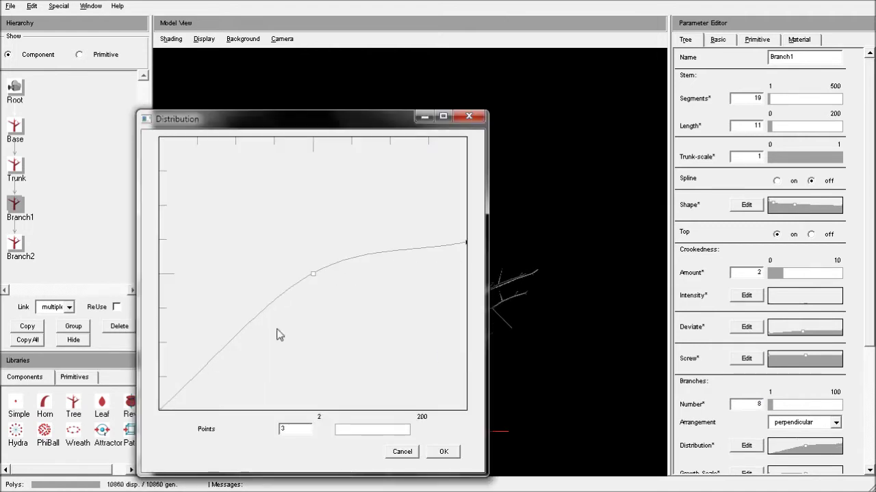
pyautogui.moveTo(159, 409); pyautogui.dragTo(160, 371)
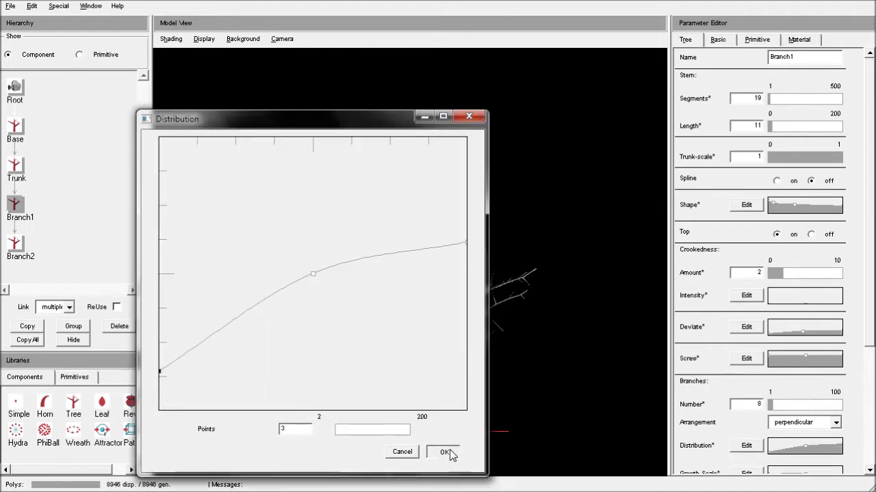
pyautogui.click(443, 451)
# - Raise Branch1's Growth Scale curve to nearly full at the start, about 95 percent at the middle and 55 percent at the tip
pyautogui.scroll(-1, 869, 355)
pyautogui.scroll(-5, 869, 354)
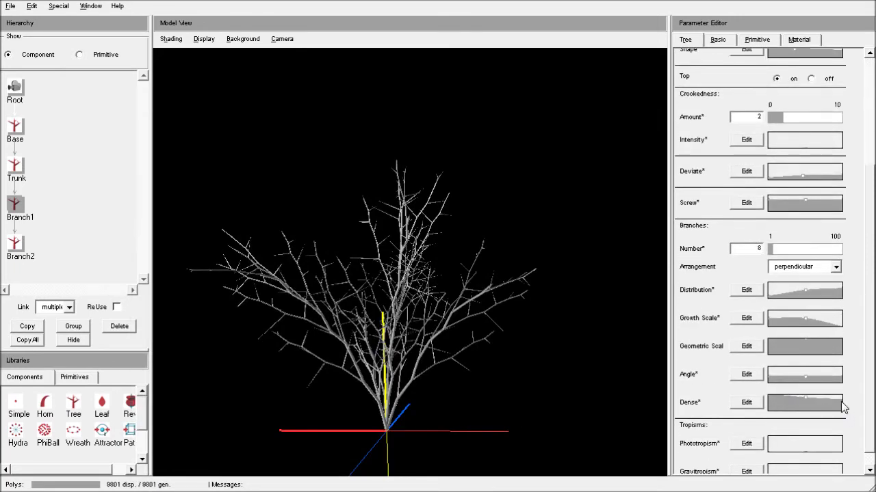
pyautogui.click(747, 318)
pyautogui.moveTo(633, 208); pyautogui.dragTo(636, 136)
pyautogui.moveTo(485, 209); pyautogui.dragTo(482, 78)
pyautogui.moveTo(636, 136); pyautogui.dragTo(635, 112)
pyautogui.moveTo(786, 342); pyautogui.dragTo(786, 207)
pyautogui.moveTo(635, 125); pyautogui.dragTo(637, 106)
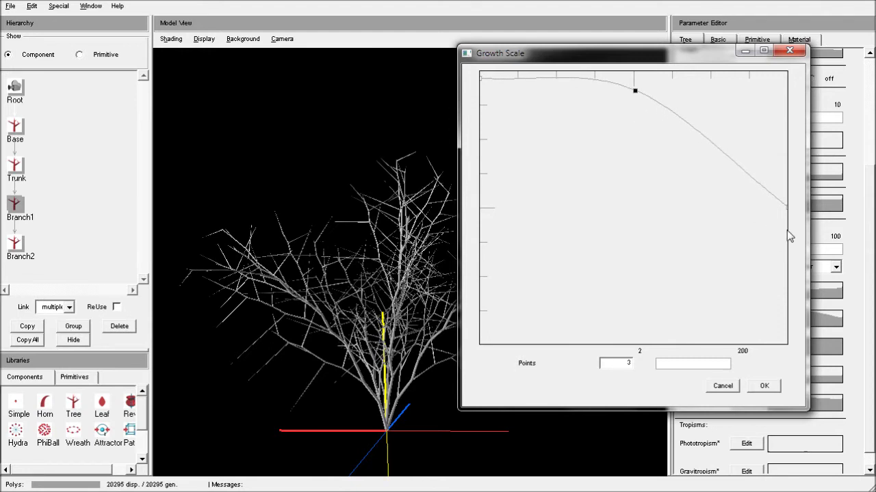
pyautogui.moveTo(784, 209); pyautogui.dragTo(786, 191)
pyautogui.moveTo(635, 91); pyautogui.dragTo(635, 85)
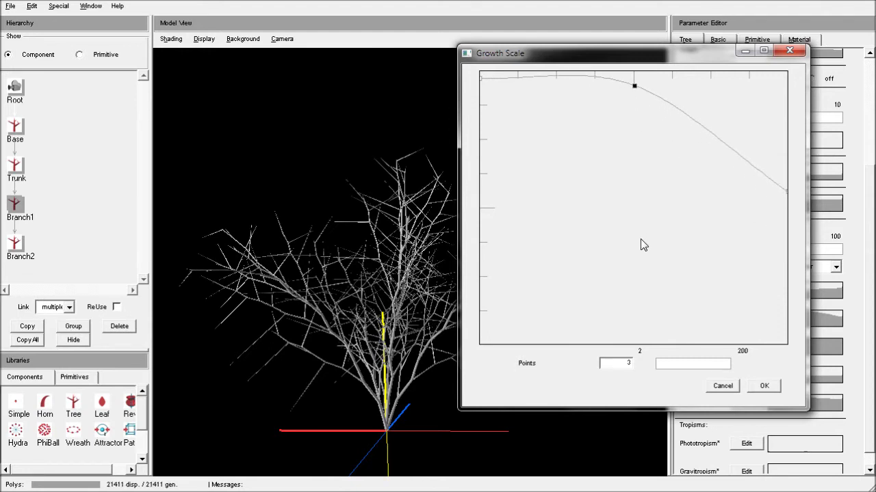
pyautogui.click(764, 386)
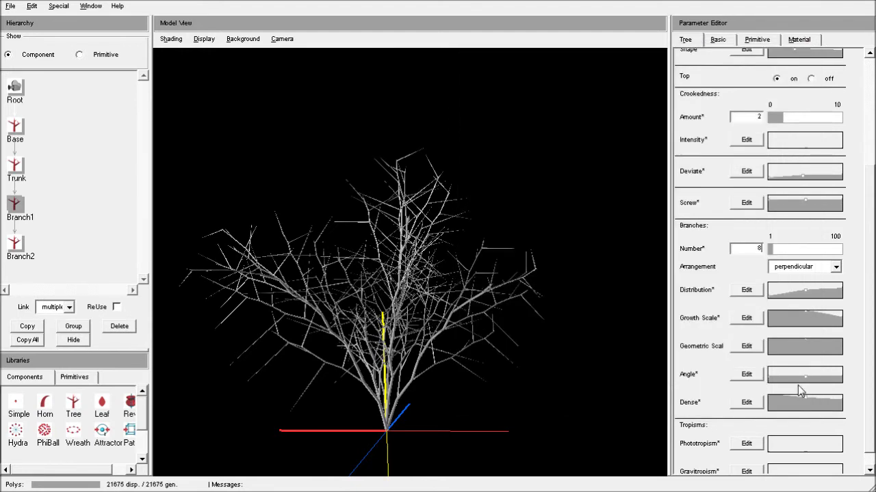
# - Reshape Branch1's Angle curve to fall from about 28 percent through 18 percent at two-thirds of its length to zero
pyautogui.click(750, 375)
pyautogui.moveTo(580, 210); pyautogui.dragTo(559, 257)
pyautogui.moveTo(701, 233); pyautogui.dragTo(744, 296)
pyautogui.moveTo(855, 233); pyautogui.dragTo(810, 351)
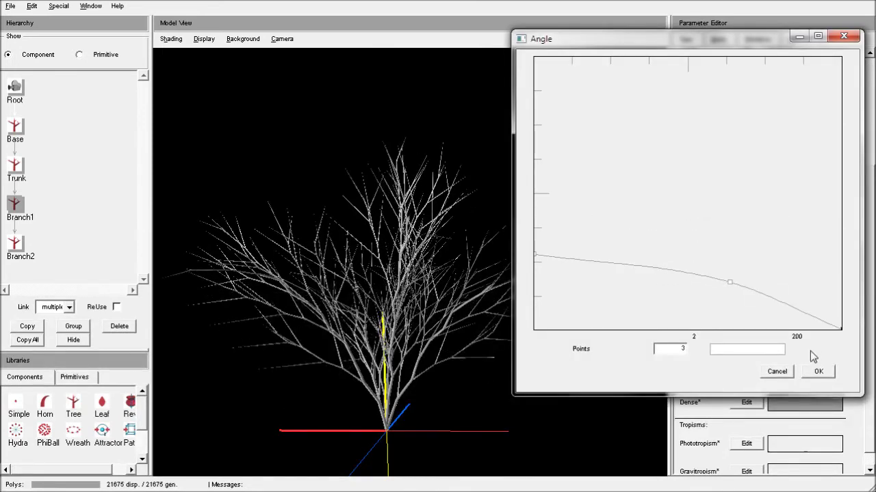
pyautogui.click(818, 372)
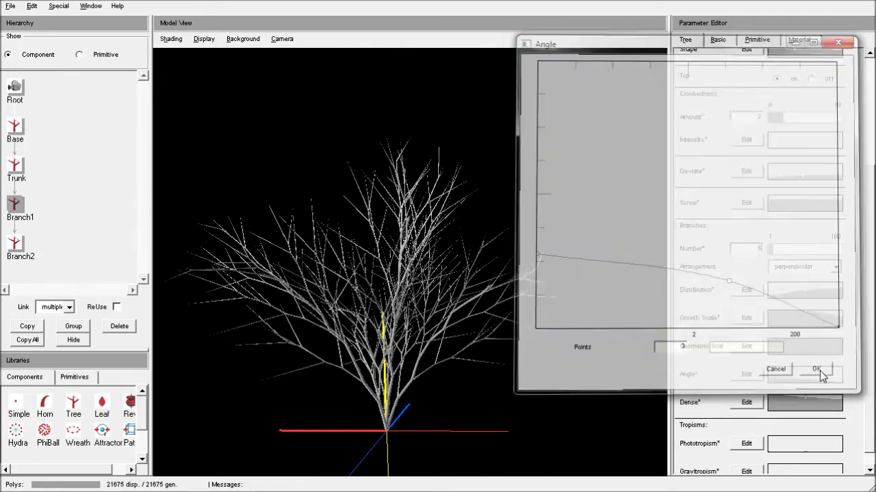
pyautogui.moveTo(527, 378); pyautogui.dragTo(502, 360)
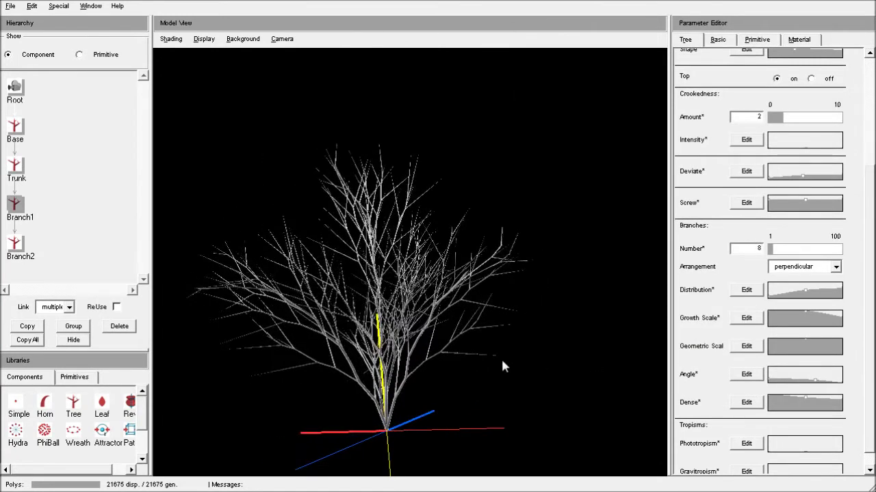
# - Set Branch2's stem length to 9
pyautogui.click(17, 245)
pyautogui.moveTo(870, 173); pyautogui.dragTo(868, 59)
pyautogui.moveTo(755, 125); pyautogui.dragTo(788, 126)
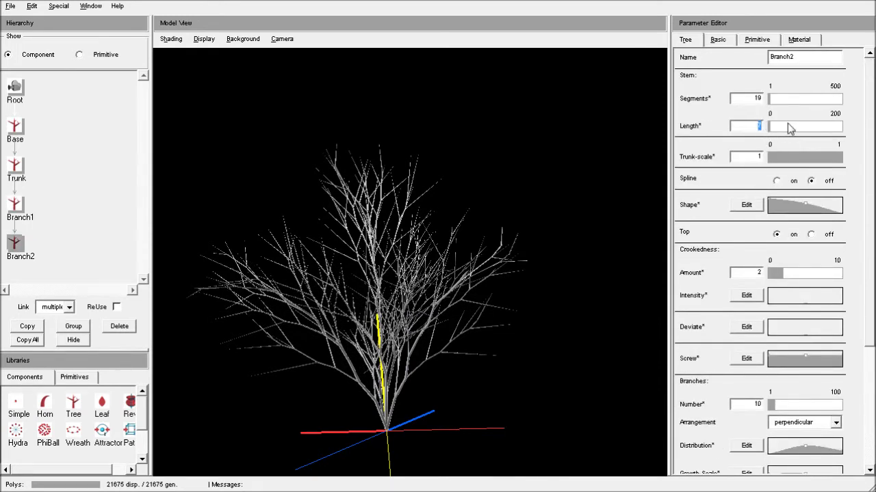
pyautogui.press('Return')
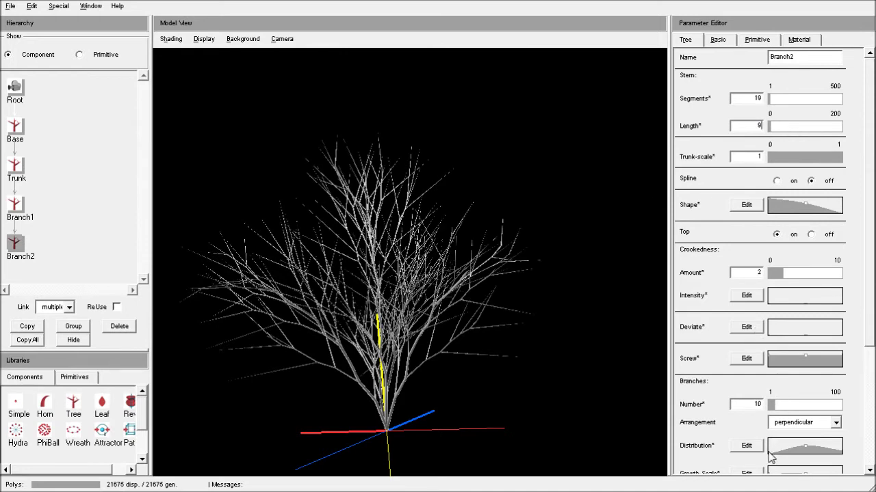
# - Raise the start and tip of Branch2's Distribution curve, and raise its Deviate curve gradually to about 35 percent at the tip
pyautogui.moveTo(839, 456); pyautogui.dragTo(840, 448)
pyautogui.moveTo(808, 339); pyautogui.dragTo(839, 323)
pyautogui.scroll(-5, 865, 281)
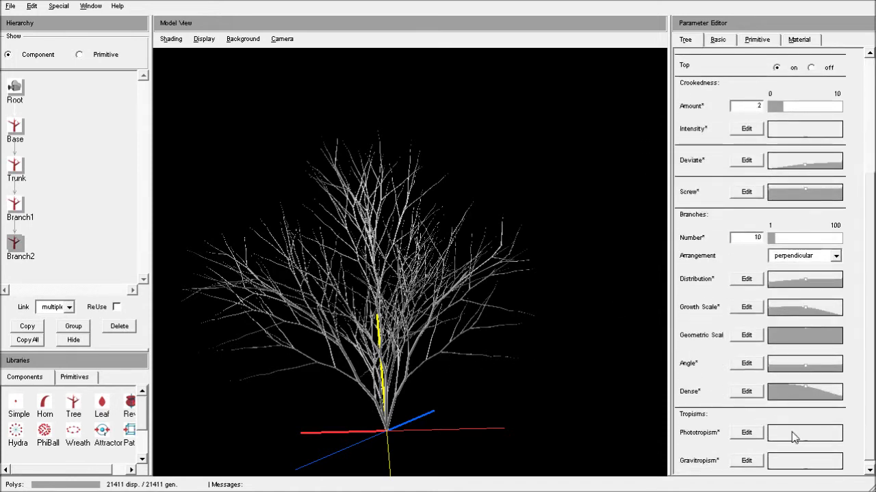
# - Shape Branch2's Phototropism curve with 3 points at about 5 percent at the start, 10 percent at the middle and 8 percent at the tip
pyautogui.click(746, 434)
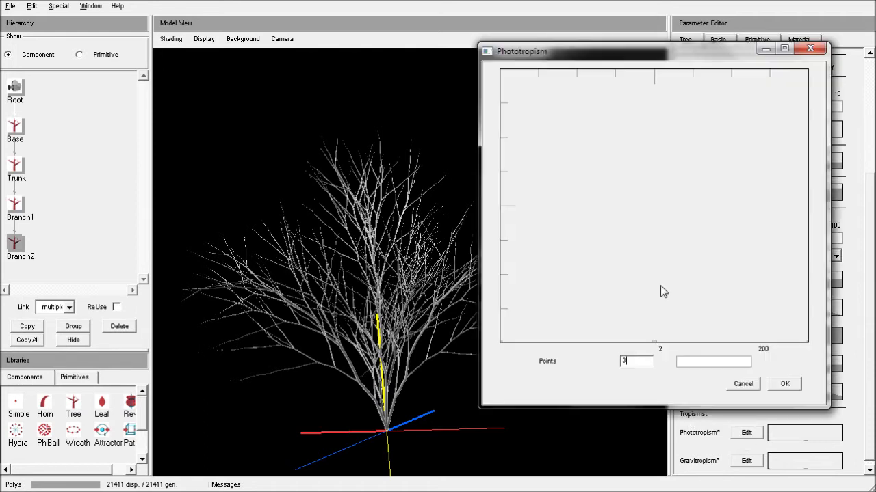
pyautogui.moveTo(656, 329); pyautogui.dragTo(744, 320)
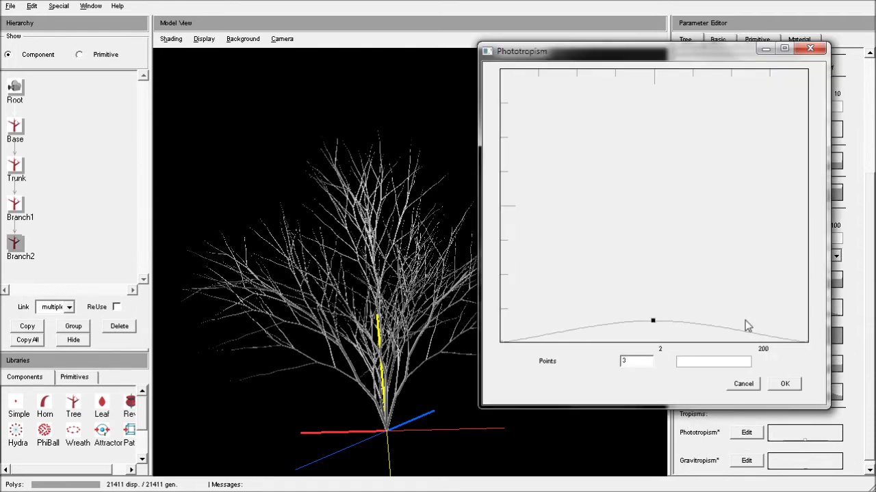
pyautogui.moveTo(799, 347); pyautogui.dragTo(801, 324)
pyautogui.moveTo(515, 350); pyautogui.dragTo(514, 331)
pyautogui.moveTo(670, 324); pyautogui.dragTo(673, 317)
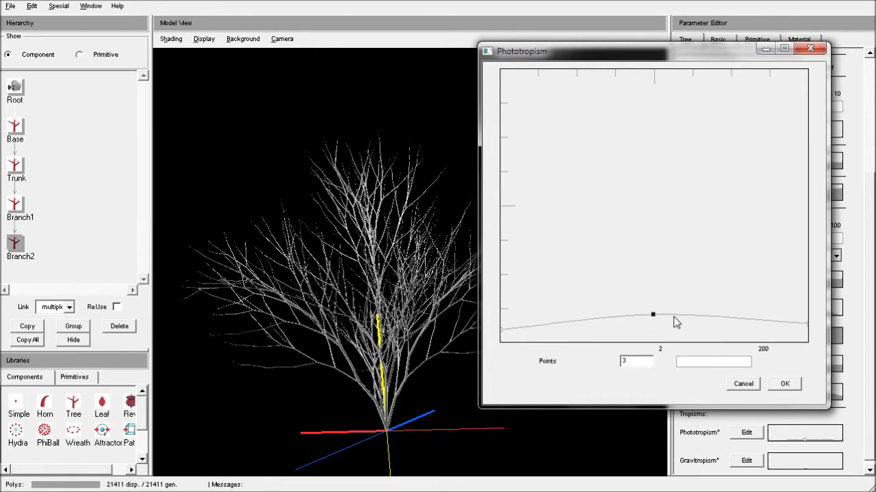
pyautogui.moveTo(790, 334); pyautogui.dragTo(793, 321)
pyautogui.click(783, 383)
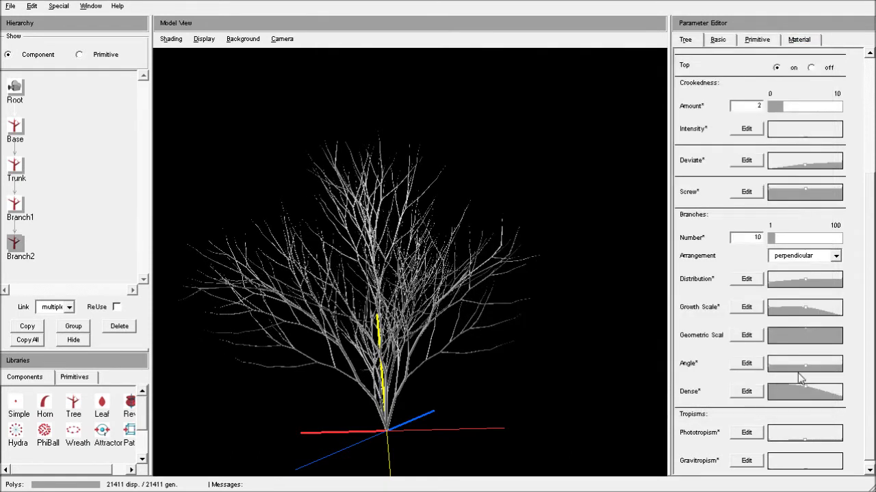
# - Set Branch1's number of branches to 5
pyautogui.moveTo(511, 331); pyautogui.dragTo(417, 356)
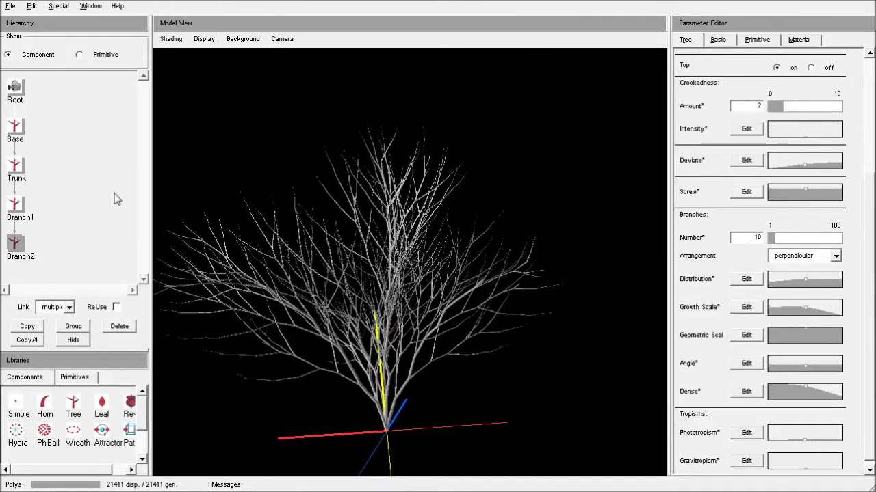
pyautogui.click(15, 204)
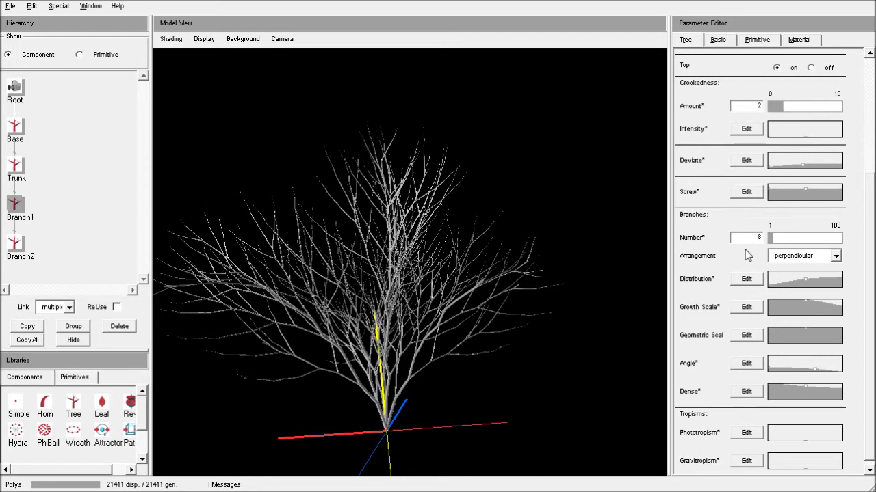
pyautogui.moveTo(469, 283); pyautogui.dragTo(388, 250)
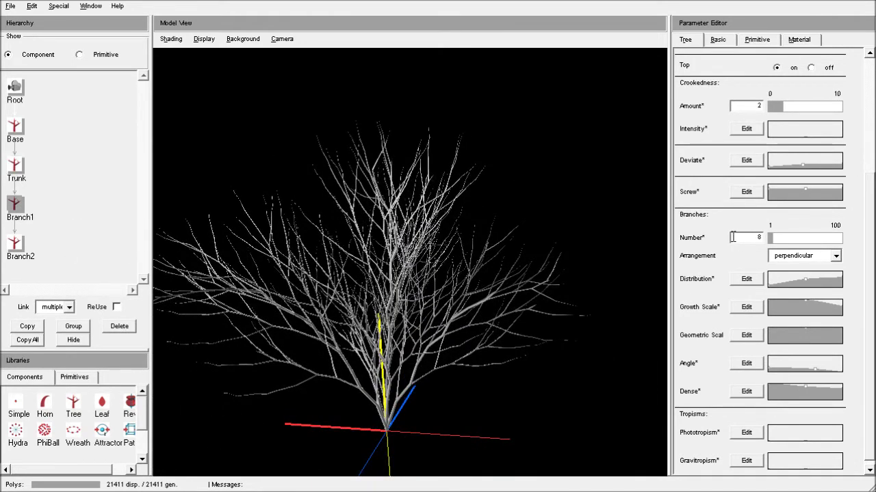
pyautogui.write('5')
pyautogui.press('Return')
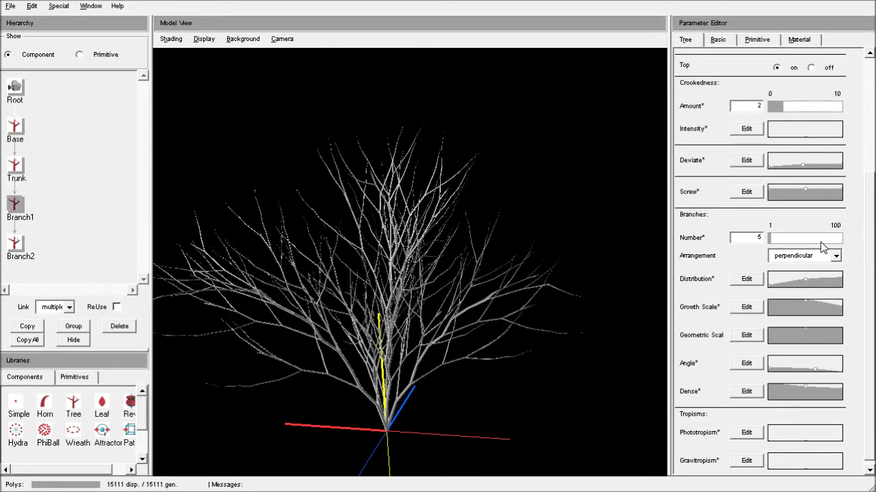
pyautogui.moveTo(540, 313); pyautogui.dragTo(189, 182)
pyautogui.click(14, 165)
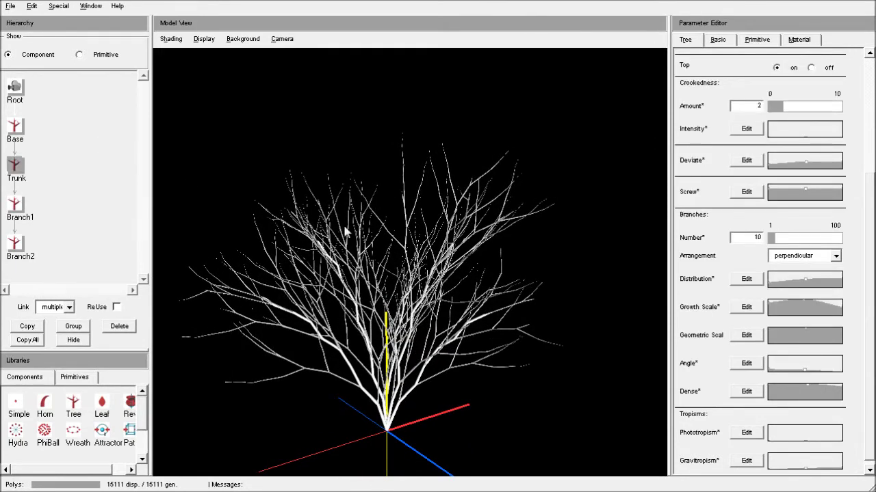
pyautogui.click(14, 127)
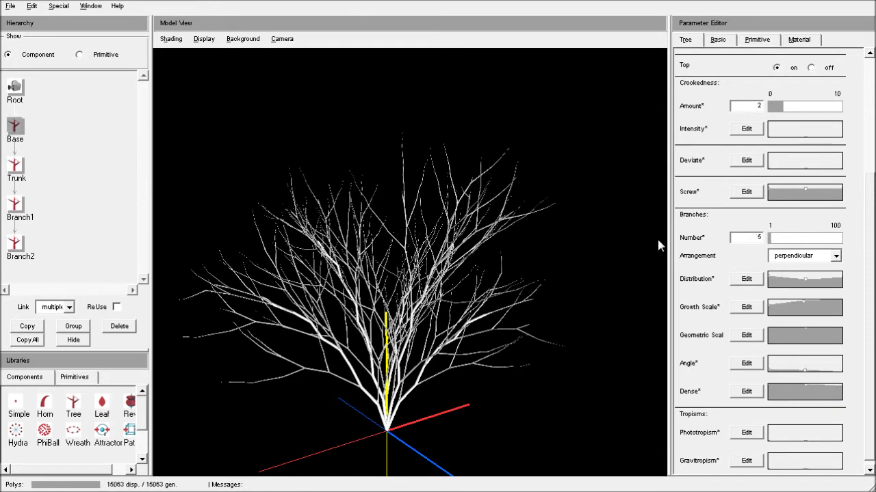
pyautogui.moveTo(469, 320); pyautogui.dragTo(488, 336)
pyautogui.moveTo(551, 405); pyautogui.dragTo(508, 404)
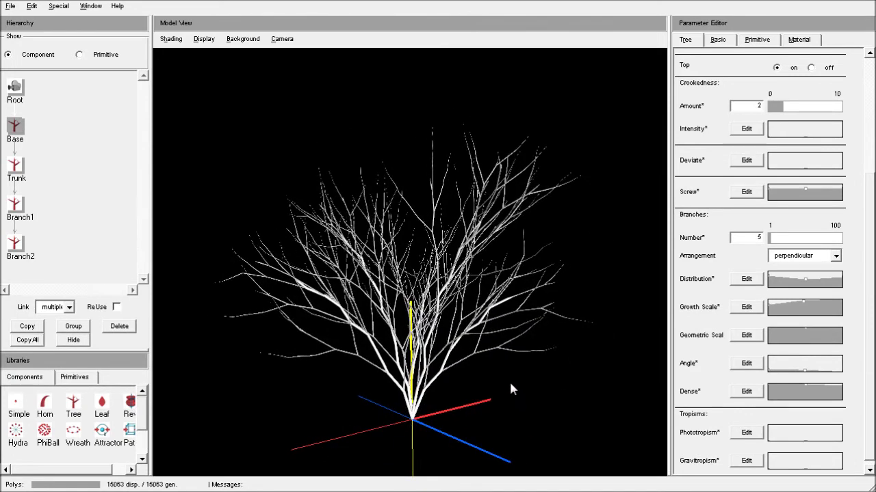
# - Add a Leaf component under Branch2 and set its primitive type to Square
pyautogui.moveTo(102, 409); pyautogui.dragTo(20, 250)
pyautogui.scroll(-2, 142, 272)
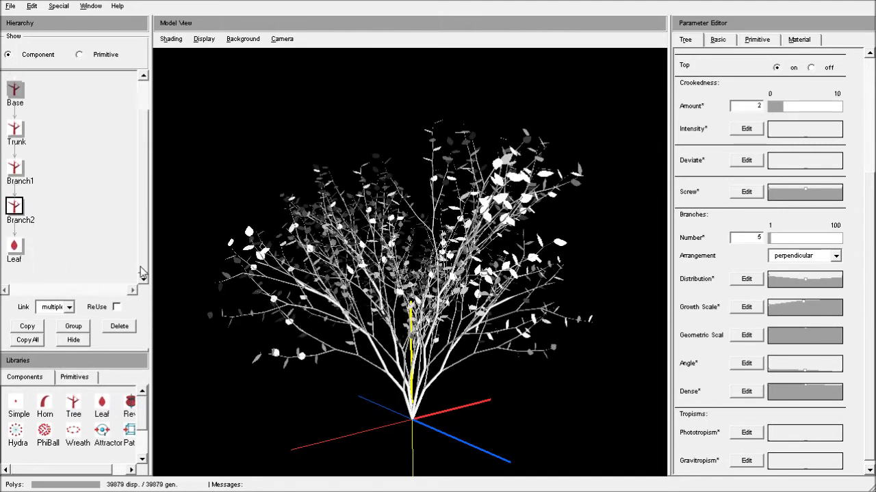
pyautogui.click(14, 246)
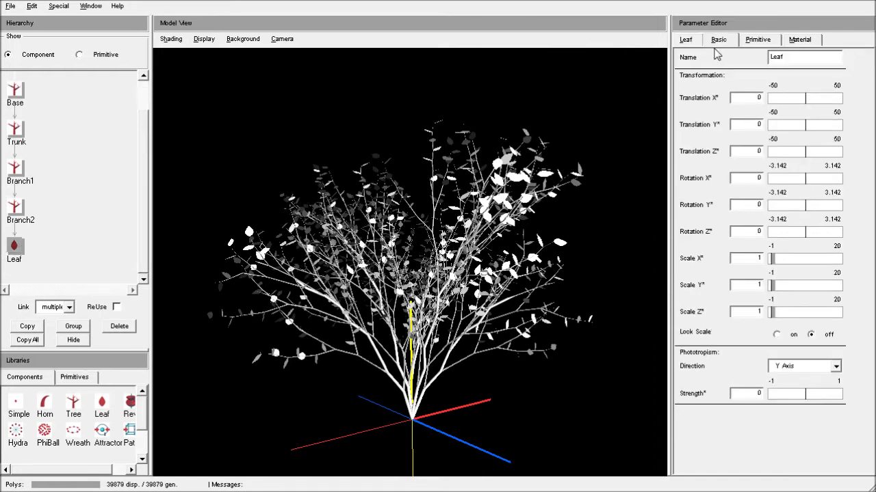
pyautogui.click(14, 248)
pyautogui.click(767, 40)
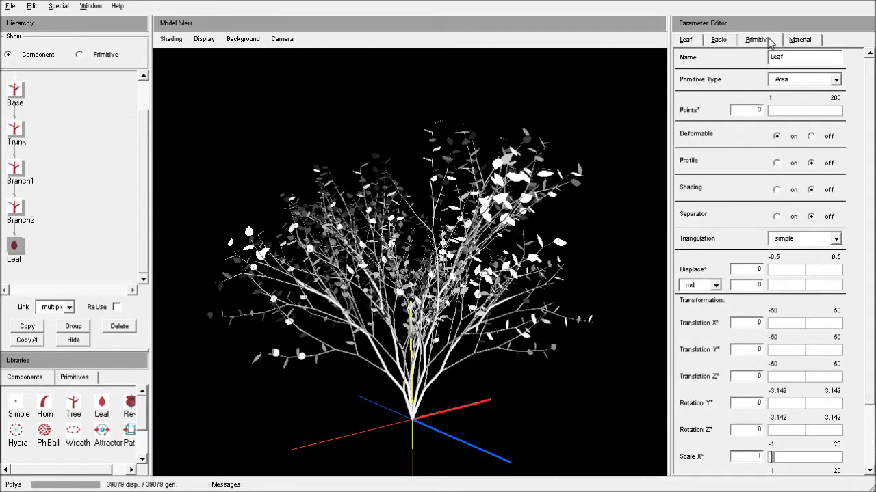
pyautogui.click(791, 81)
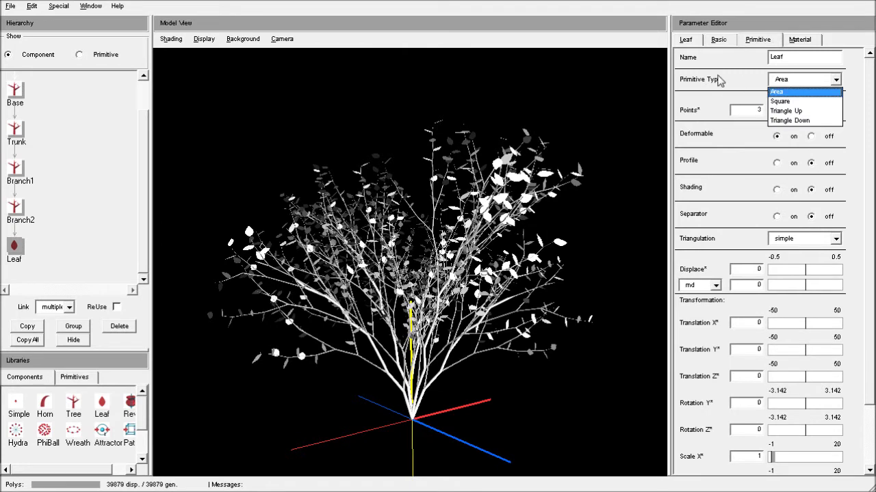
pyautogui.click(783, 102)
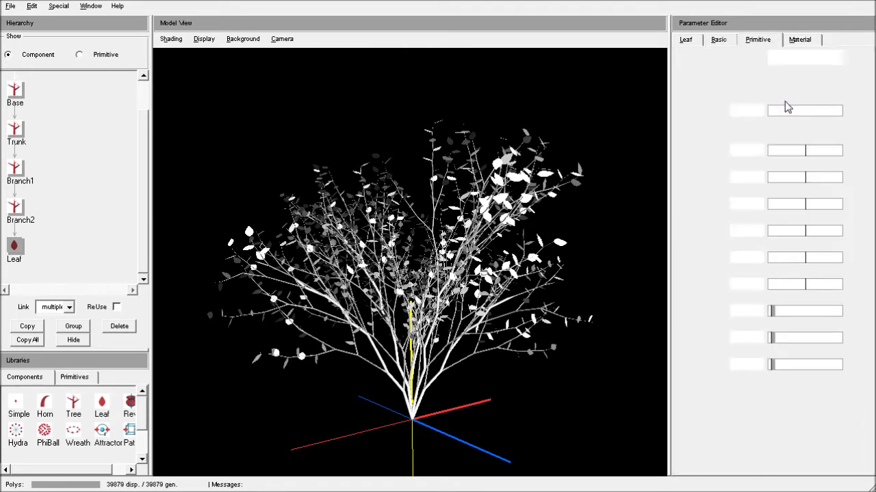
pyautogui.moveTo(496, 238); pyautogui.dragTo(546, 242)
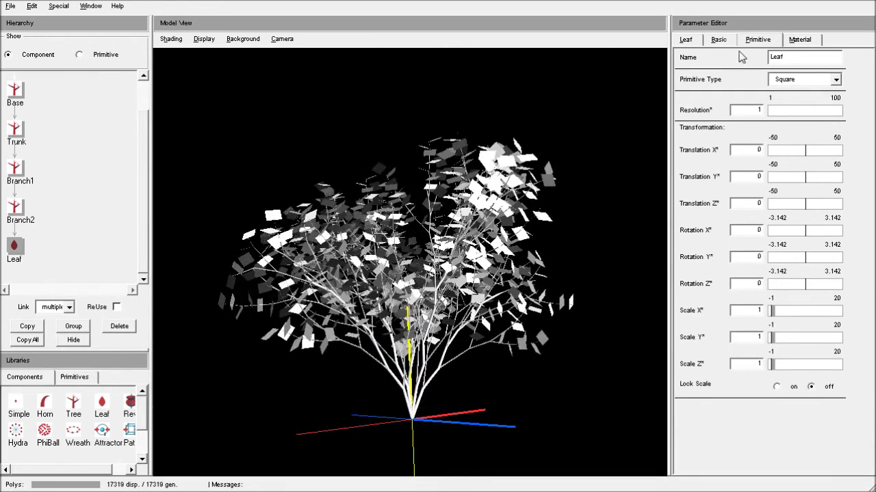
# - Increase the Leaf component's Scale Z to 1.4
pyautogui.click(720, 40)
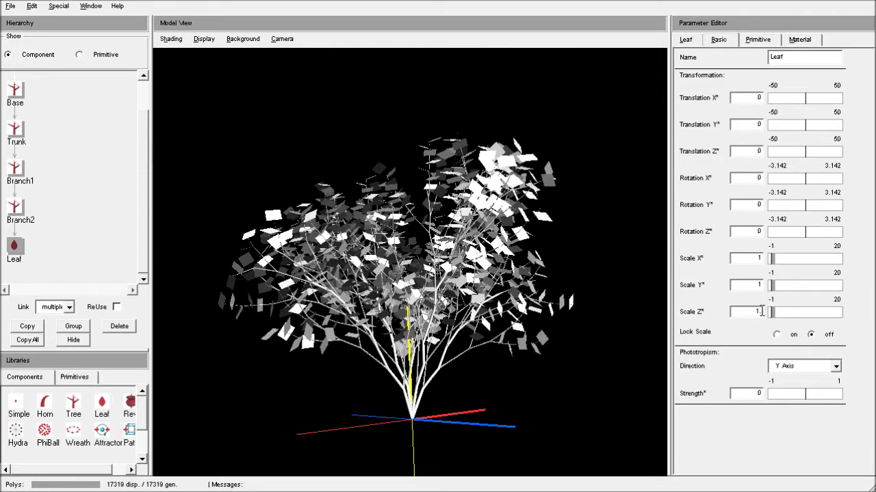
pyautogui.press('Return')
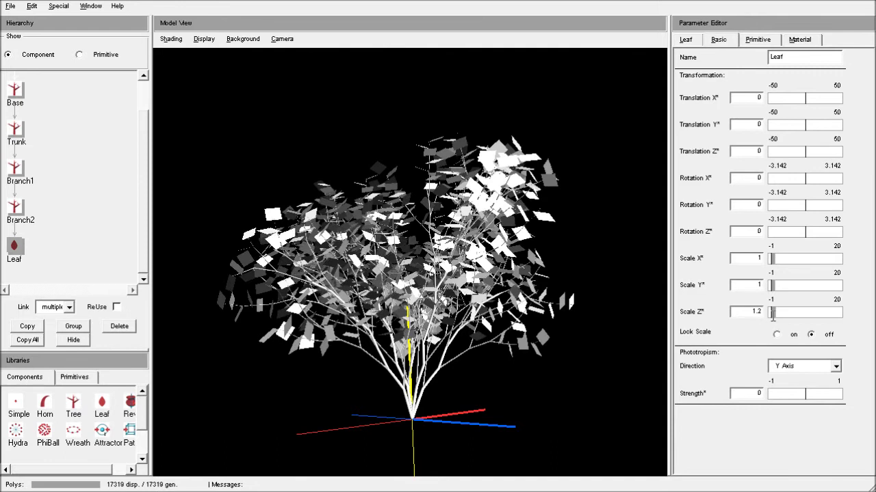
pyautogui.moveTo(505, 253); pyautogui.dragTo(480, 294)
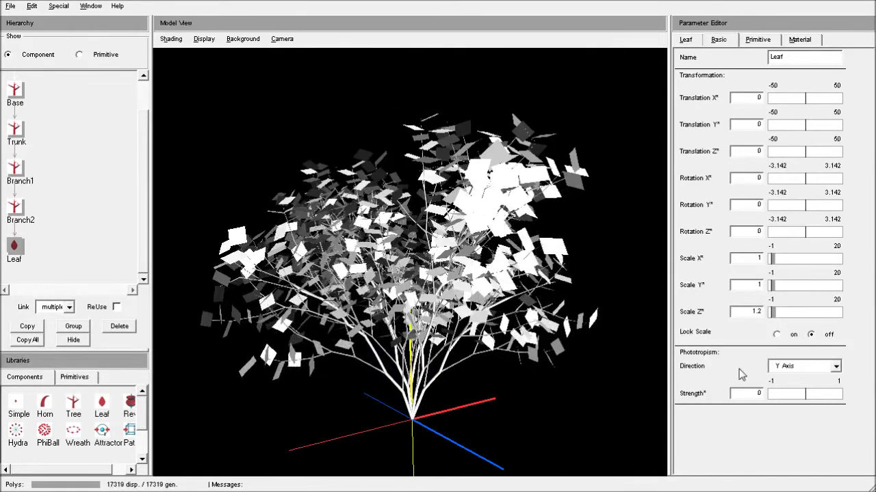
pyautogui.write('4')
pyautogui.press('Return')
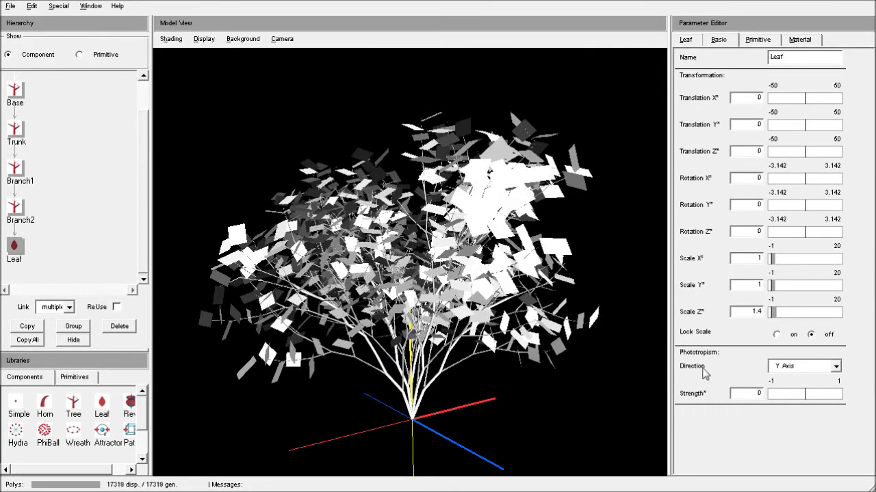
pyautogui.moveTo(403, 232); pyautogui.dragTo(405, 294)
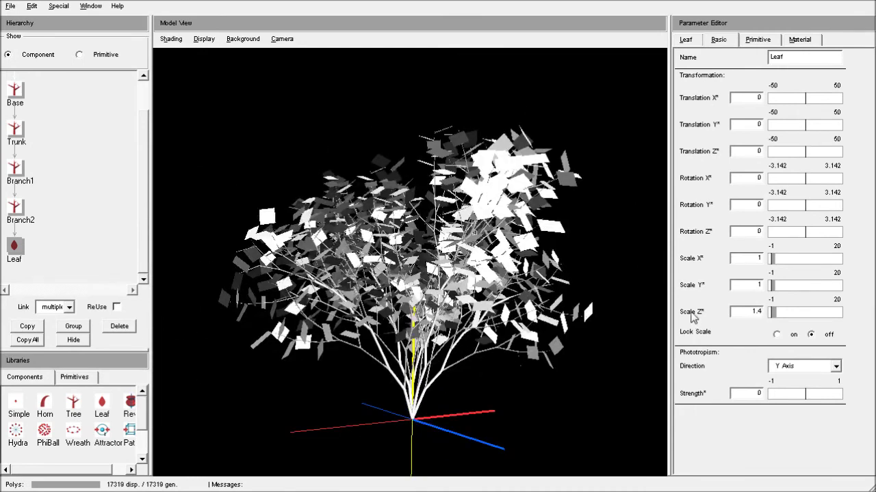
pyautogui.moveTo(299, 404); pyautogui.dragTo(381, 401)
pyautogui.moveTo(418, 218); pyautogui.dragTo(418, 192)
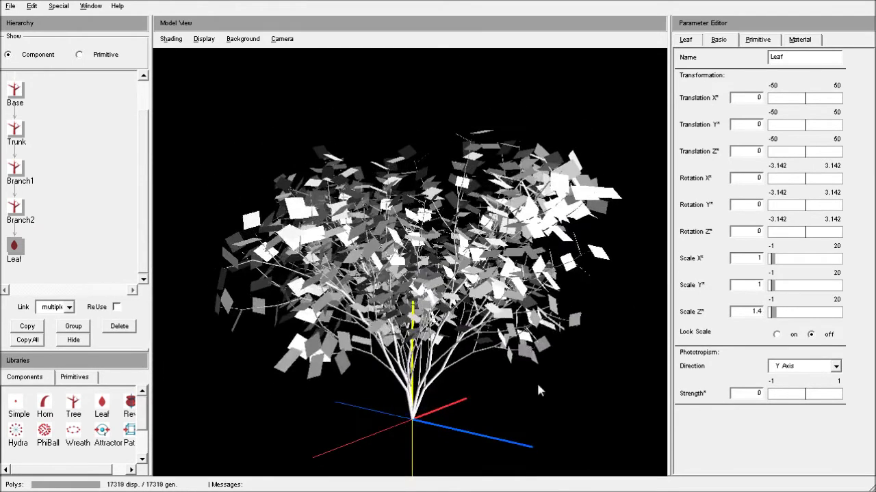
pyautogui.moveTo(537, 384); pyautogui.dragTo(474, 379)
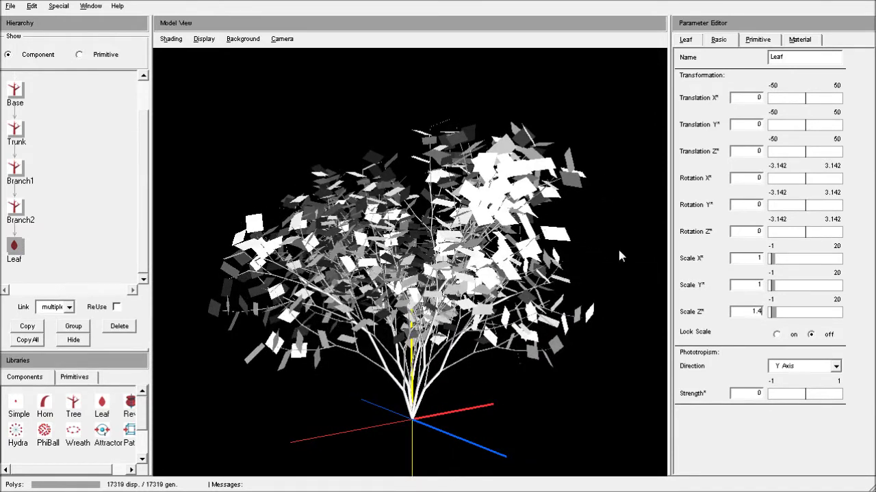
# - Give the Leaf component its own texture, using the image file leaflet.tif
pyautogui.click(800, 40)
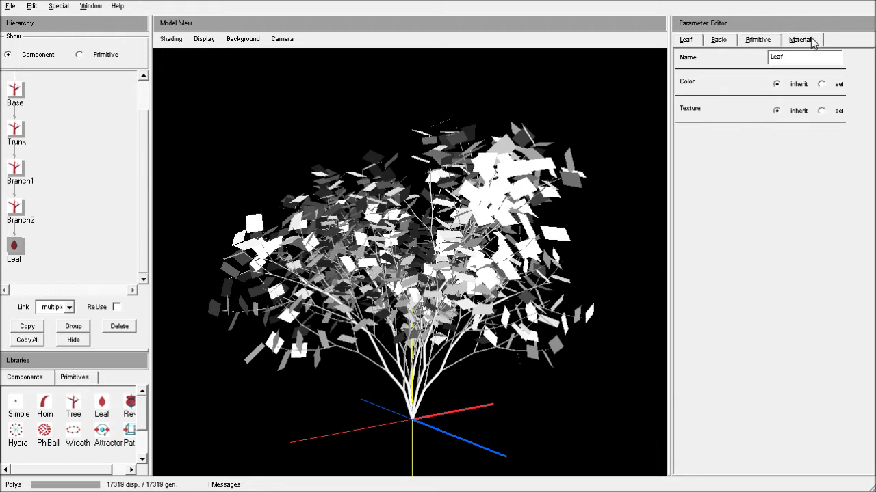
pyautogui.click(822, 111)
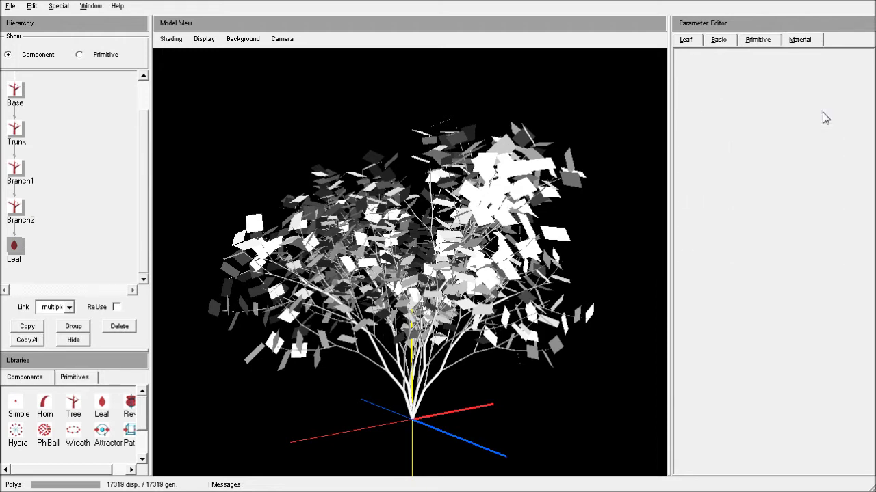
pyautogui.click(746, 148)
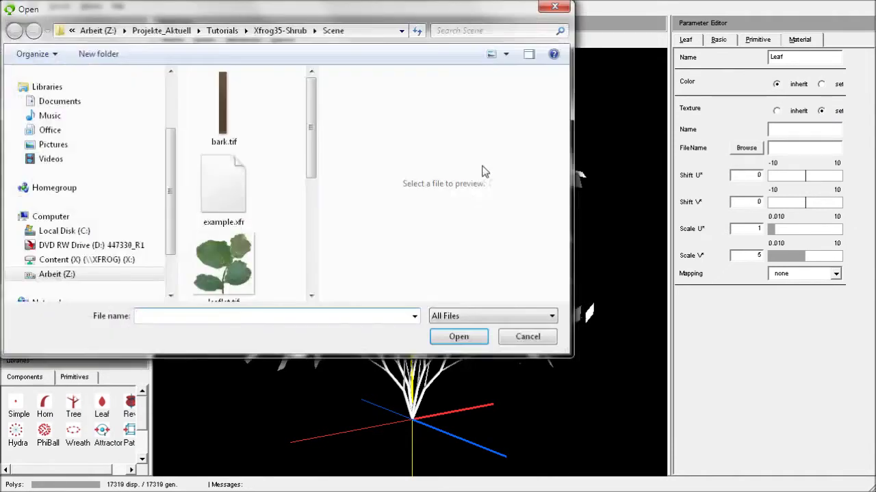
pyautogui.click(234, 270)
pyautogui.doubleClick(233, 257)
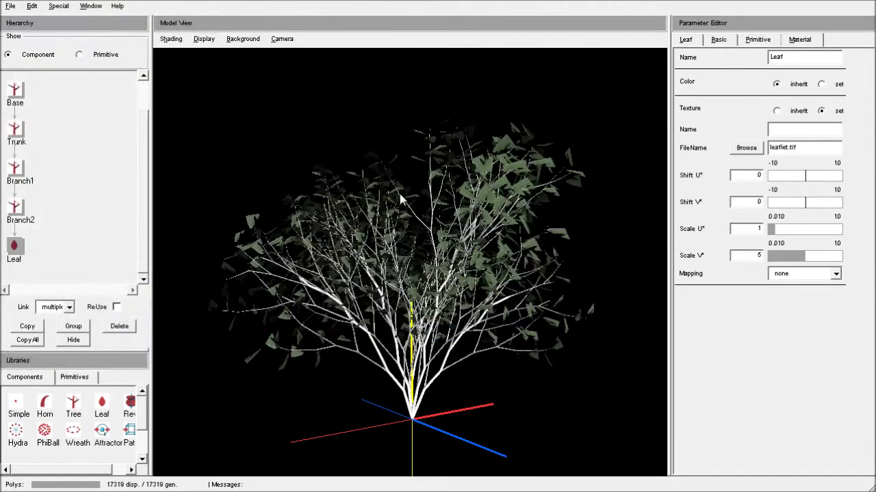
# - Set the leaf texture's Scale V to 1
pyautogui.moveTo(426, 319); pyautogui.dragTo(411, 335)
pyautogui.moveTo(411, 335); pyautogui.dragTo(457, 274, button='middle')
pyautogui.moveTo(457, 274); pyautogui.dragTo(457, 351, button='right')
pyautogui.moveTo(457, 355); pyautogui.dragTo(457, 404)
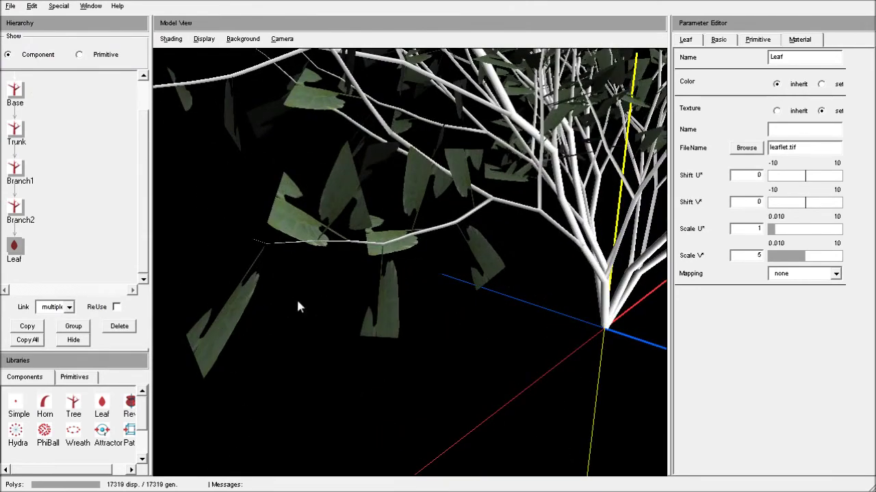
pyautogui.click(752, 41)
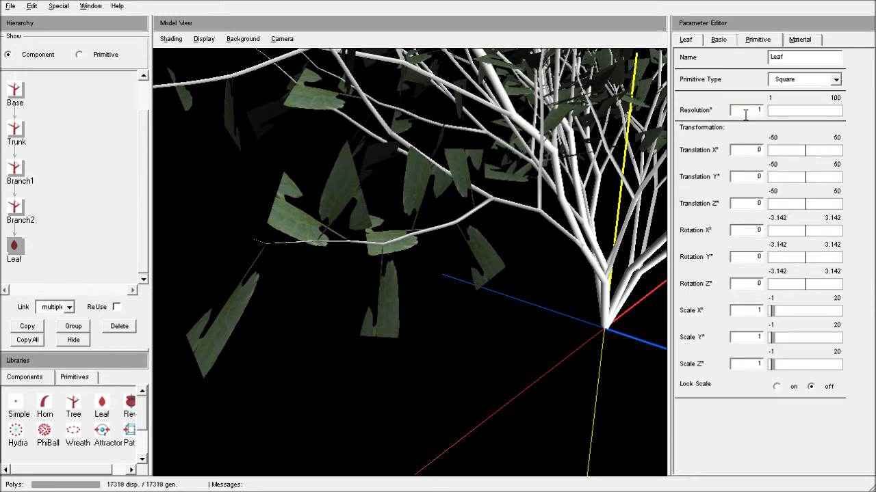
pyautogui.click(804, 43)
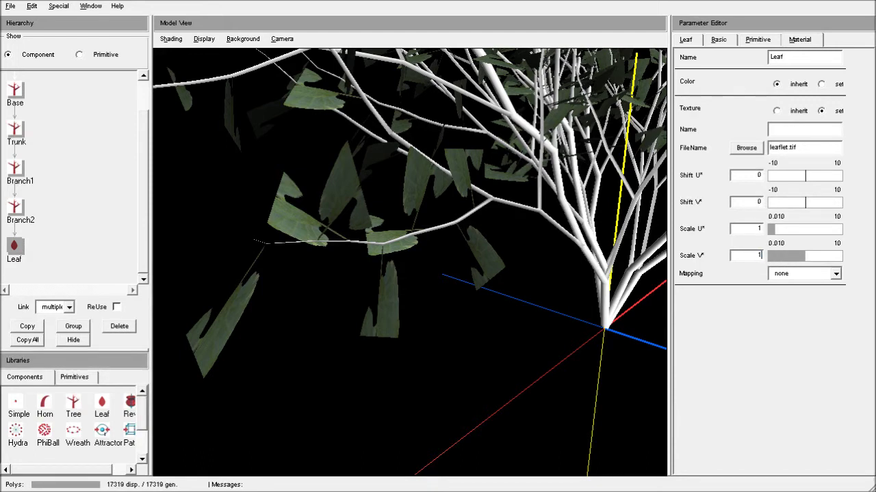
pyautogui.press('Return')
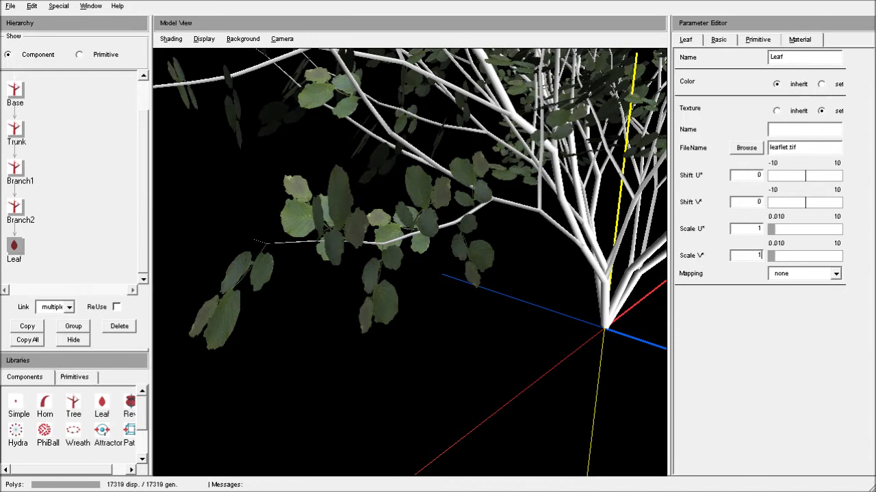
# - Lock the Leaf component's scale and set its Scale X, Y and Z to 2
pyautogui.moveTo(448, 370); pyautogui.dragTo(480, 269)
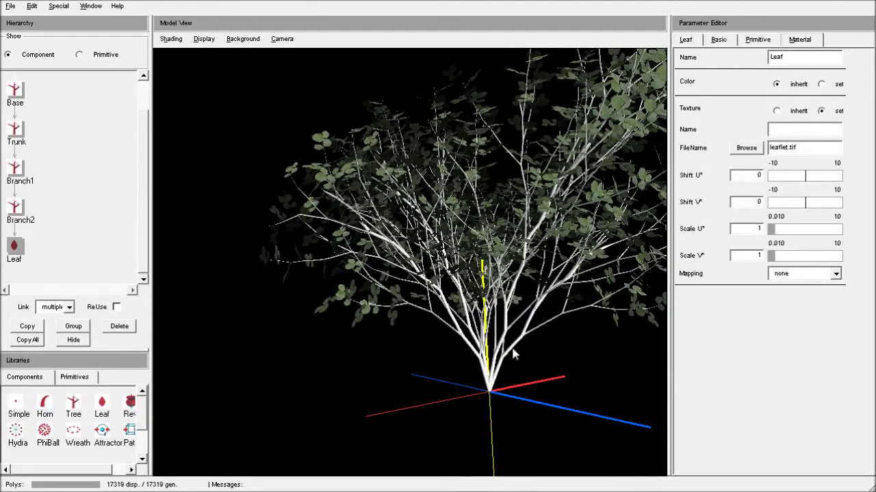
pyautogui.moveTo(513, 358)
pyautogui.mouseDown()
pyautogui.moveTo(477, 368)
pyautogui.moveTo(519, 348)
pyautogui.mouseUp()
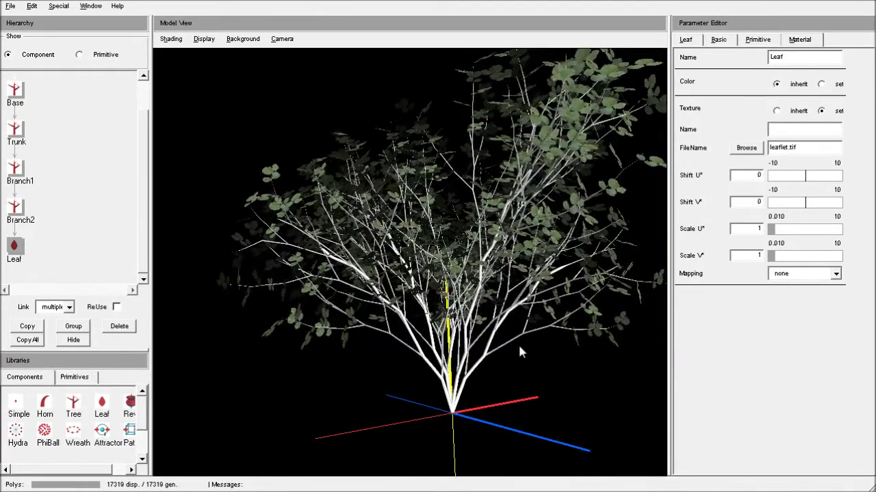
pyautogui.moveTo(407, 272); pyautogui.dragTo(453, 280)
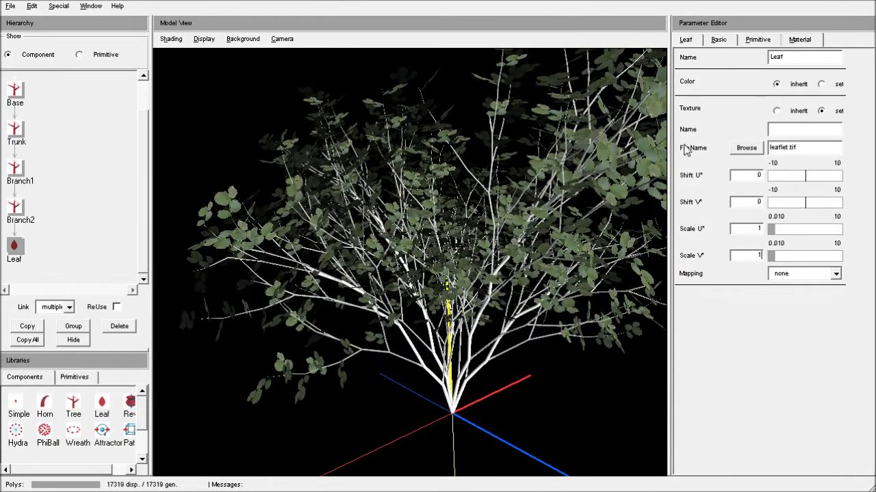
pyautogui.click(718, 40)
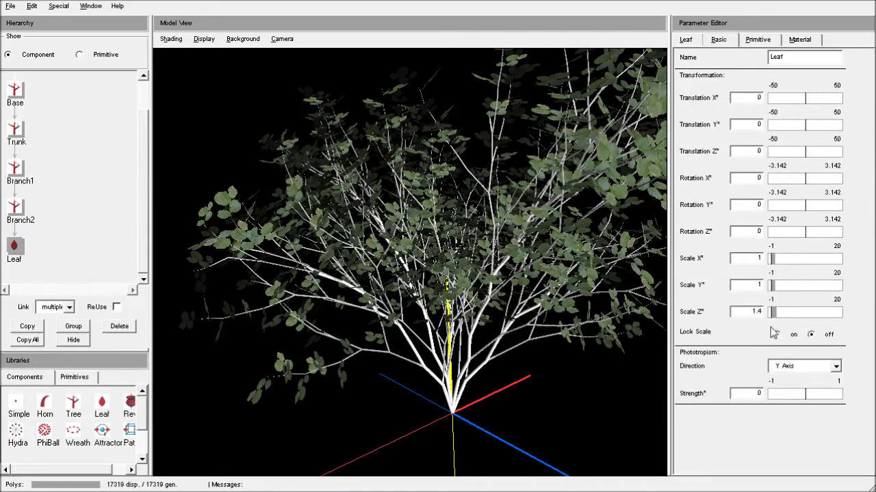
pyautogui.doubleClick(749, 288)
pyautogui.doubleClick(756, 312)
pyautogui.write('2')
pyautogui.moveTo(493, 314); pyautogui.dragTo(498, 187, button='right')
pyautogui.moveTo(498, 187); pyautogui.dragTo(498, 212)
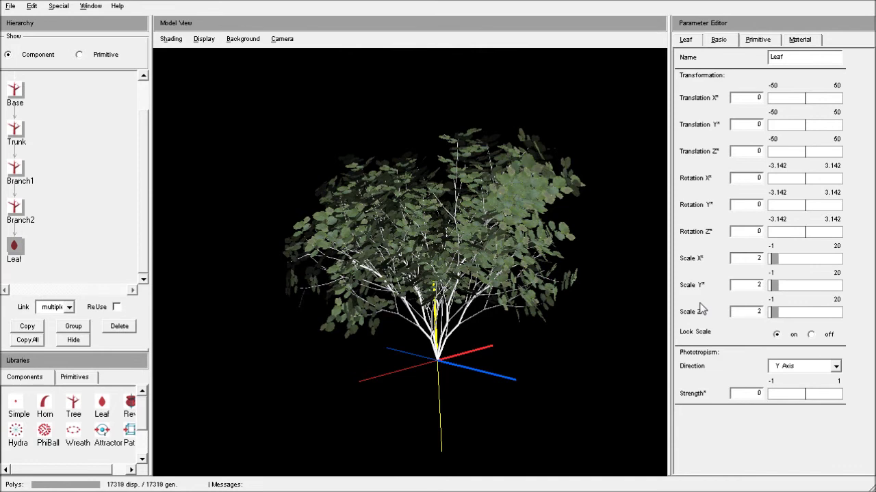
# - Set the leaf primitive's Scale X to 0.8 to make the leaves narrower
pyautogui.click(757, 40)
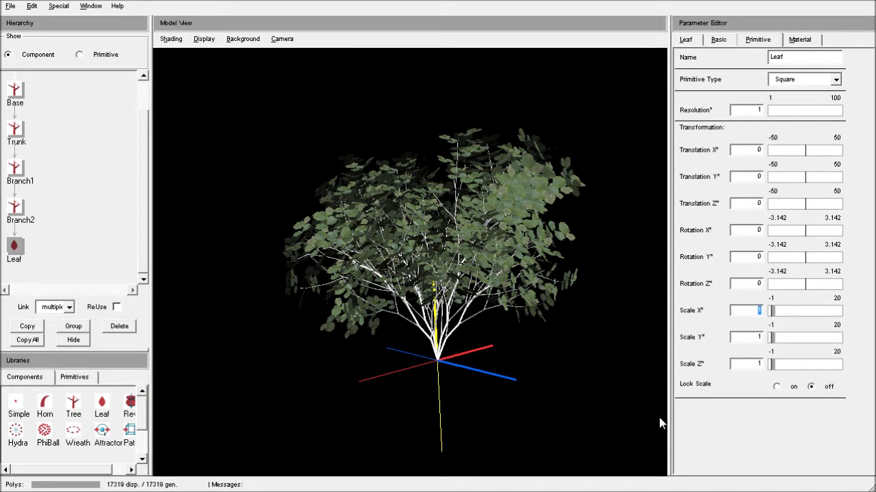
pyautogui.press('Return')
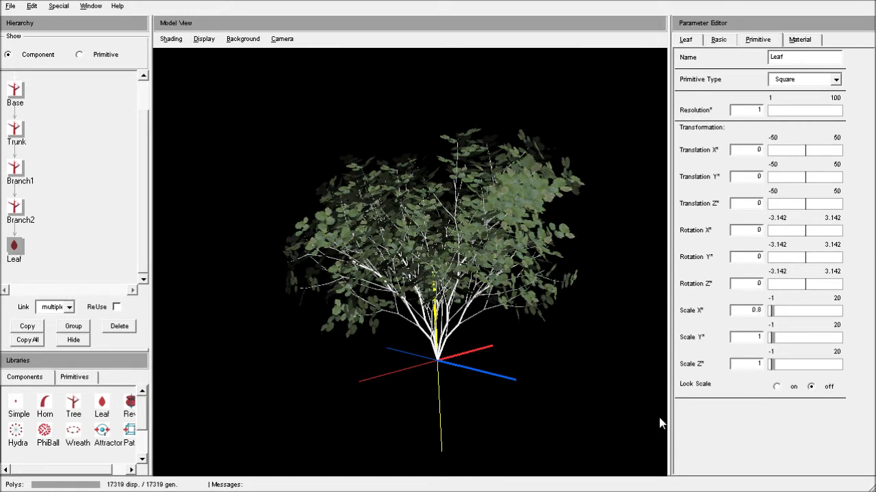
pyautogui.moveTo(467, 293); pyautogui.dragTo(468, 363, button='right')
pyautogui.moveTo(467, 364); pyautogui.dragTo(478, 305, button='middle')
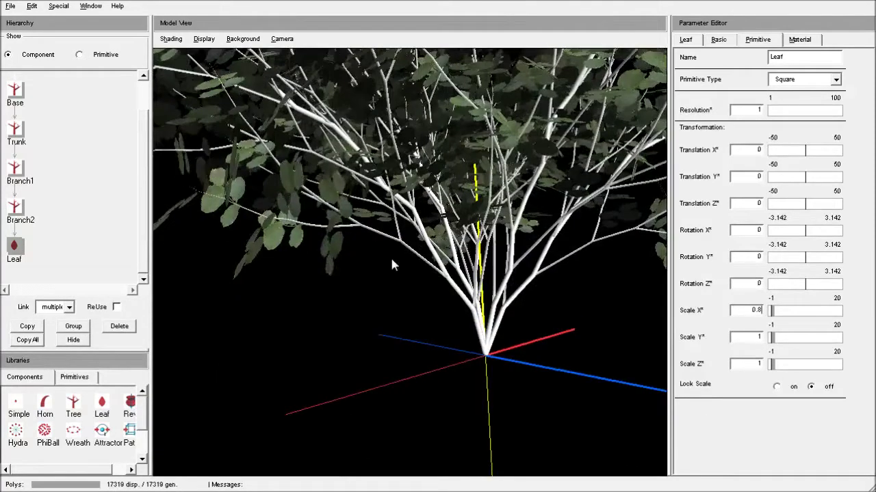
# - Try a Scale X of 0.5 on the leaf primitive and restore it to 0.8
pyautogui.moveTo(391, 259); pyautogui.dragTo(447, 286)
pyautogui.moveTo(326, 333)
pyautogui.mouseDown()
pyautogui.moveTo(366, 347)
pyautogui.moveTo(384, 334)
pyautogui.moveTo(378, 301)
pyautogui.moveTo(365, 355)
pyautogui.moveTo(323, 333)
pyautogui.mouseUp()
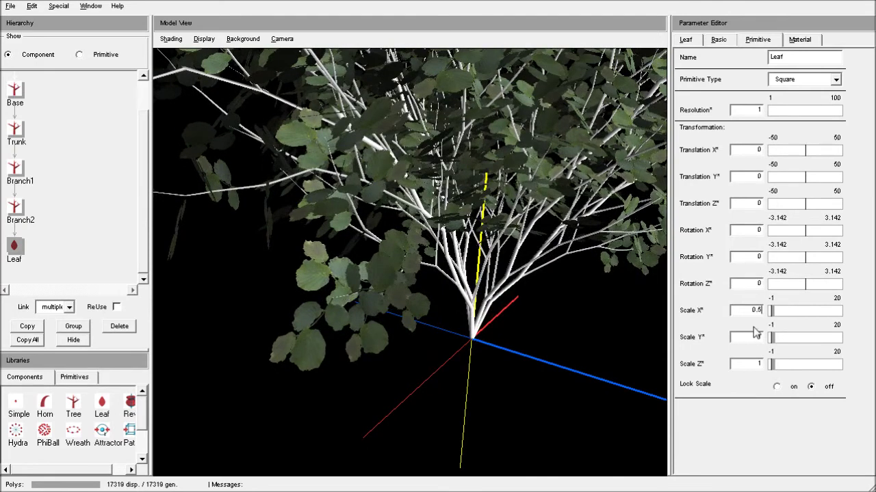
pyautogui.press('Return')
pyautogui.moveTo(502, 297)
pyautogui.mouseDown()
pyautogui.moveTo(518, 303)
pyautogui.moveTo(508, 302)
pyautogui.mouseUp()
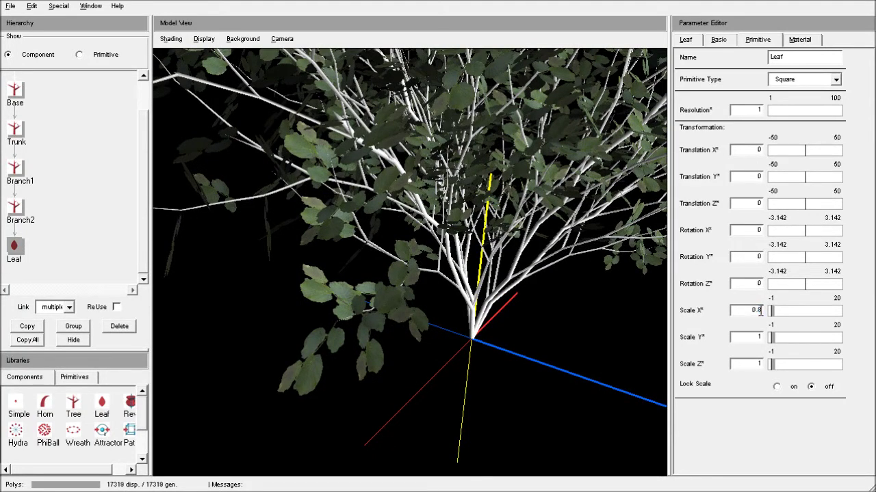
pyautogui.press('Return')
pyautogui.click(722, 39)
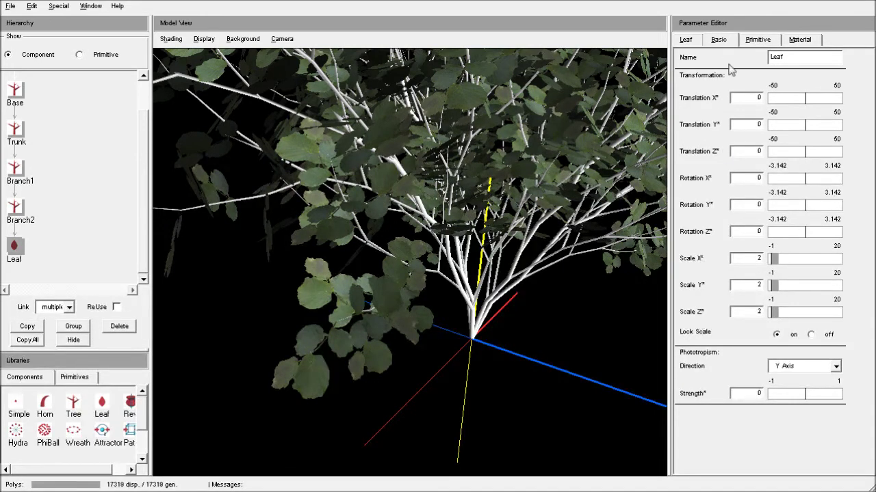
pyautogui.click(759, 40)
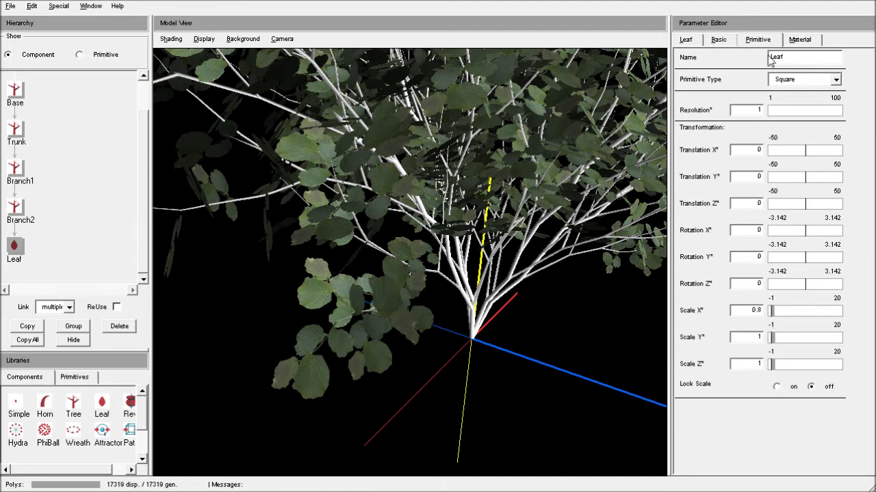
pyautogui.moveTo(540, 337); pyautogui.dragTo(539, 146, button='right')
pyautogui.moveTo(539, 146); pyautogui.dragTo(434, 366)
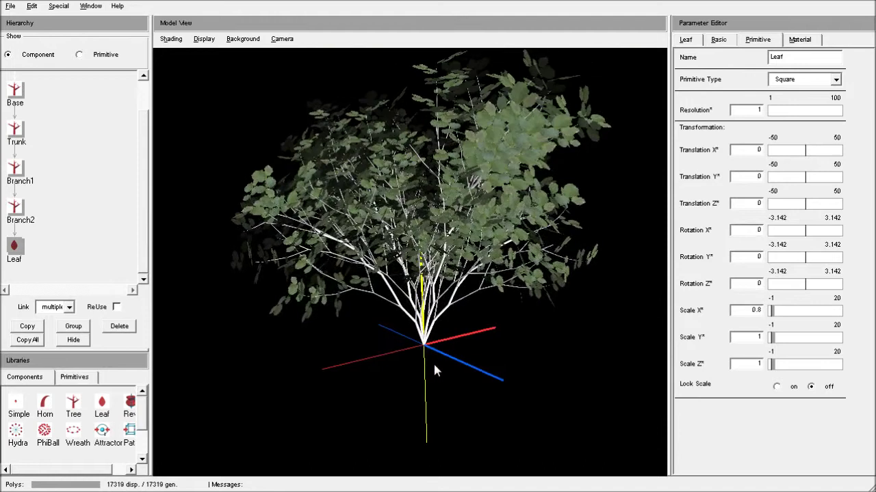
# - Try Y Axis phototropism on the Leaf component at strength 1 and at about 0.53
pyautogui.click(721, 45)
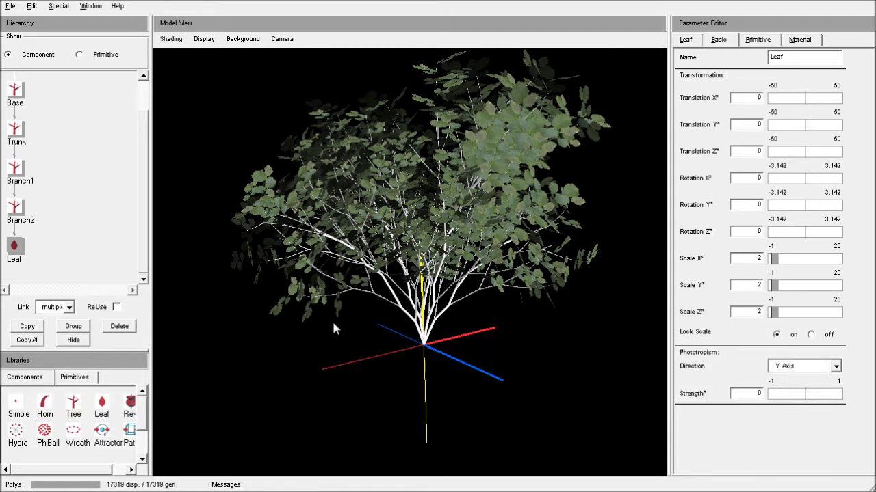
pyautogui.click(794, 370)
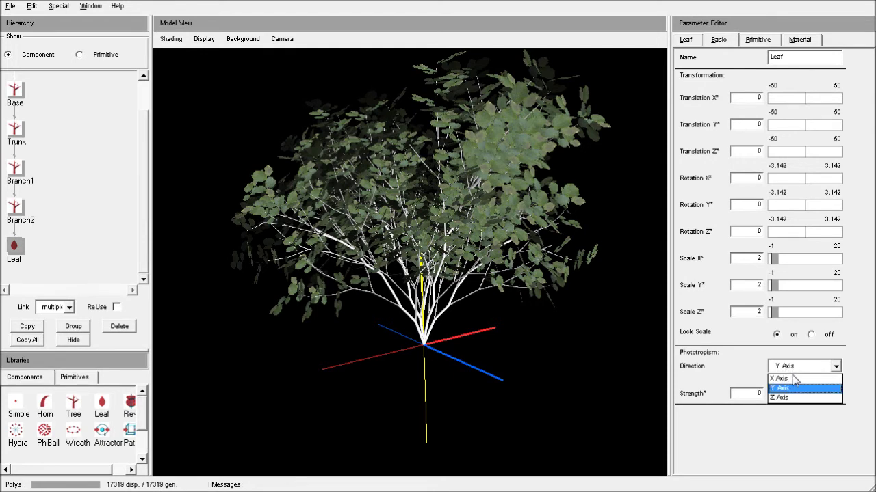
pyautogui.click(790, 388)
pyautogui.moveTo(808, 394); pyautogui.dragTo(873, 400)
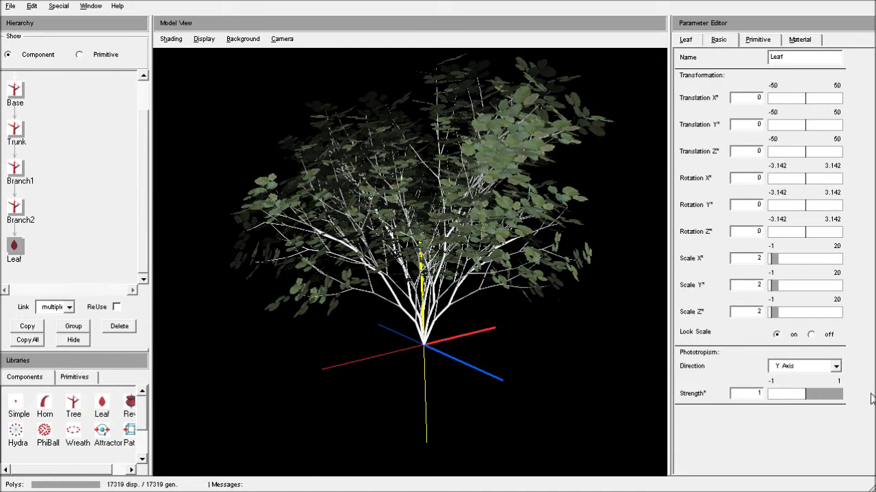
pyautogui.moveTo(518, 248); pyautogui.dragTo(481, 318)
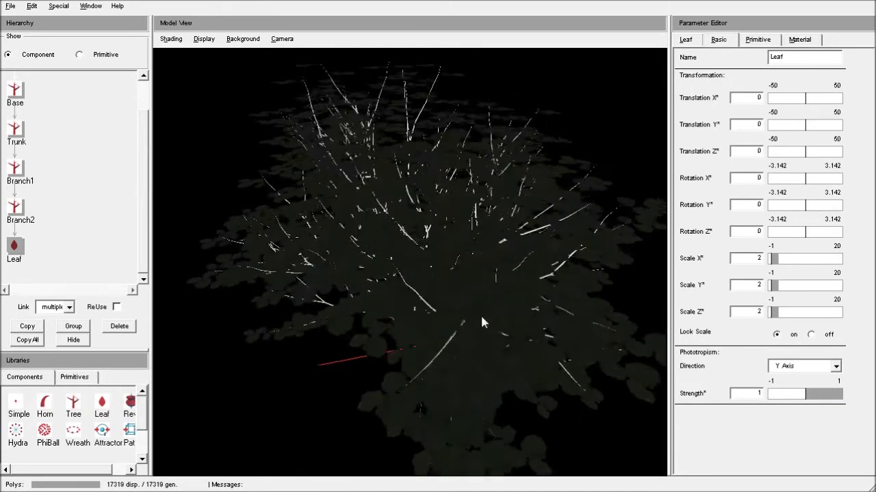
pyautogui.moveTo(481, 318); pyautogui.dragTo(487, 203, button='right')
pyautogui.moveTo(487, 202); pyautogui.dragTo(653, 403)
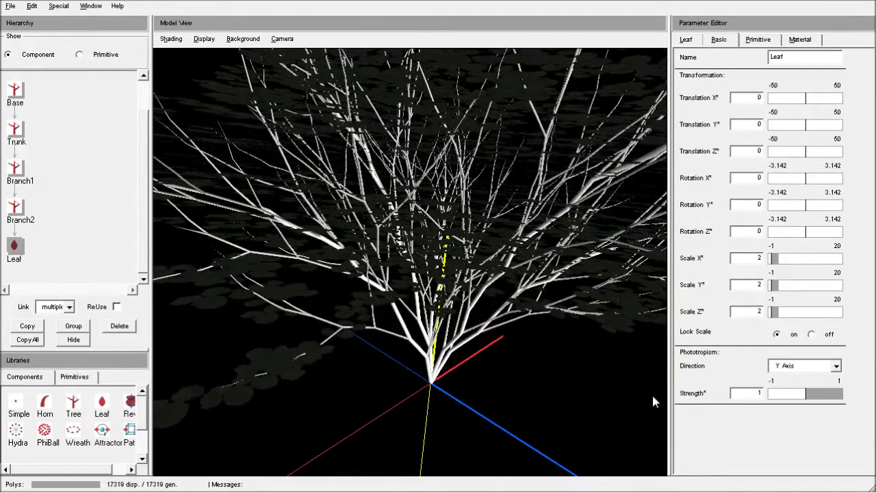
pyautogui.moveTo(835, 400); pyautogui.dragTo(826, 400)
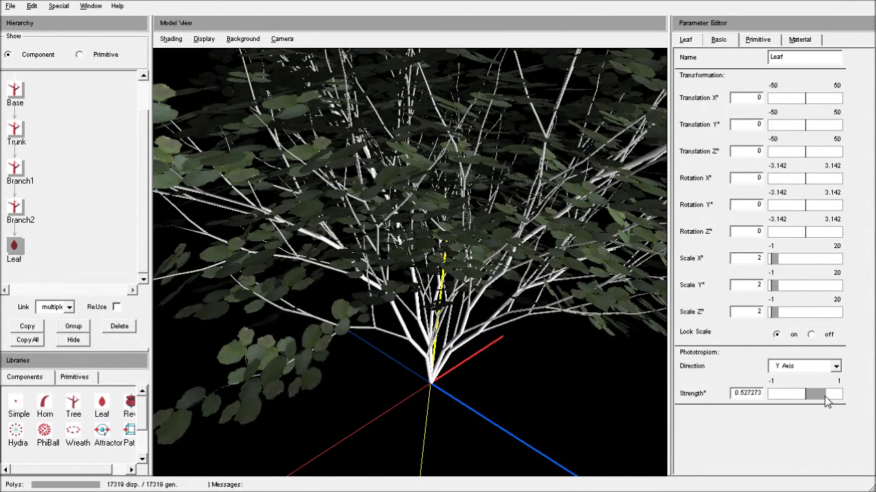
# - Try the Z Axis as the leaf phototropism direction at strength 1 and switch back to Y Axis
pyautogui.click(806, 366)
pyautogui.click(800, 404)
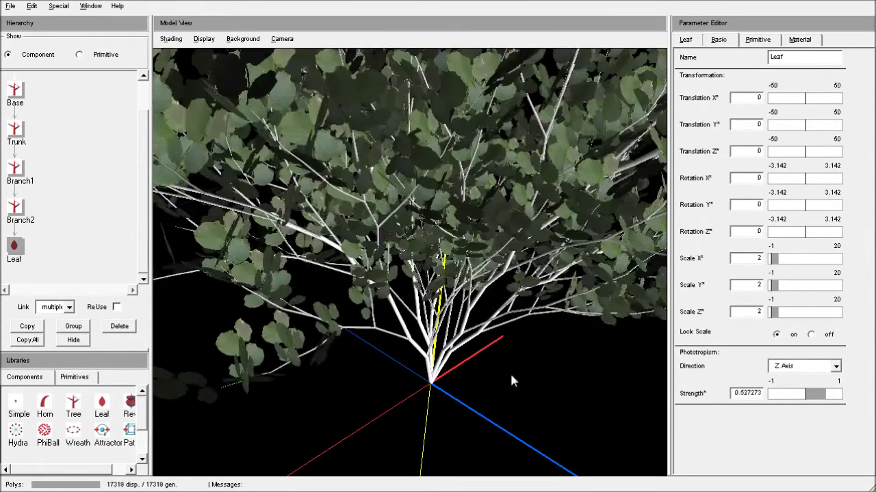
pyautogui.moveTo(511, 375); pyautogui.dragTo(513, 300)
pyautogui.click(840, 394)
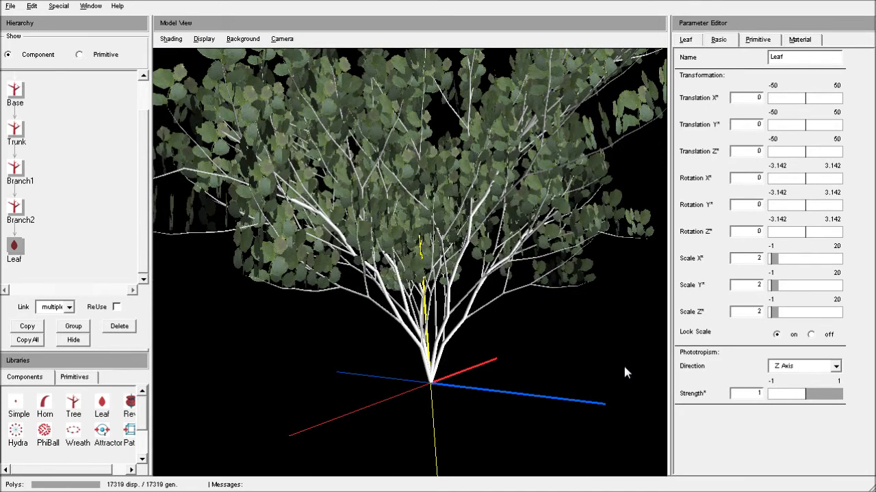
pyautogui.moveTo(533, 357); pyautogui.dragTo(530, 293, button='right')
pyautogui.click(811, 369)
pyautogui.click(810, 388)
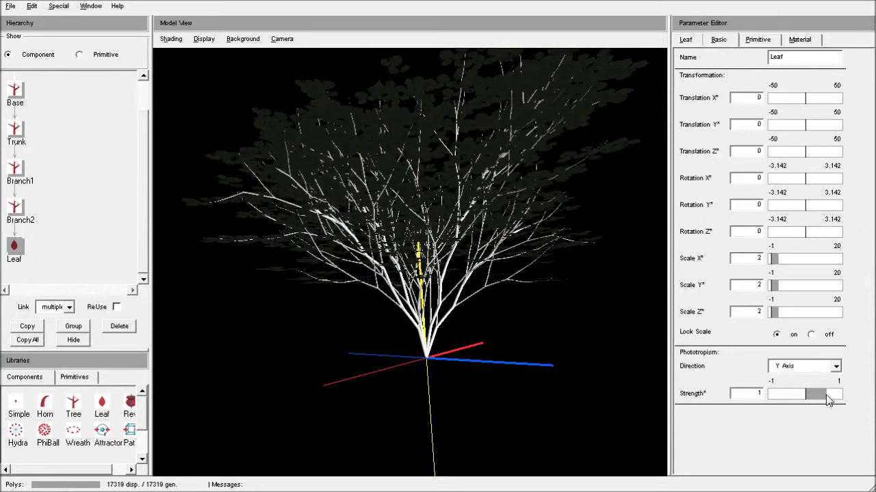
# - Reduce the Leaf component's Y Axis phototropism strength to about 0.33
pyautogui.click(826, 394)
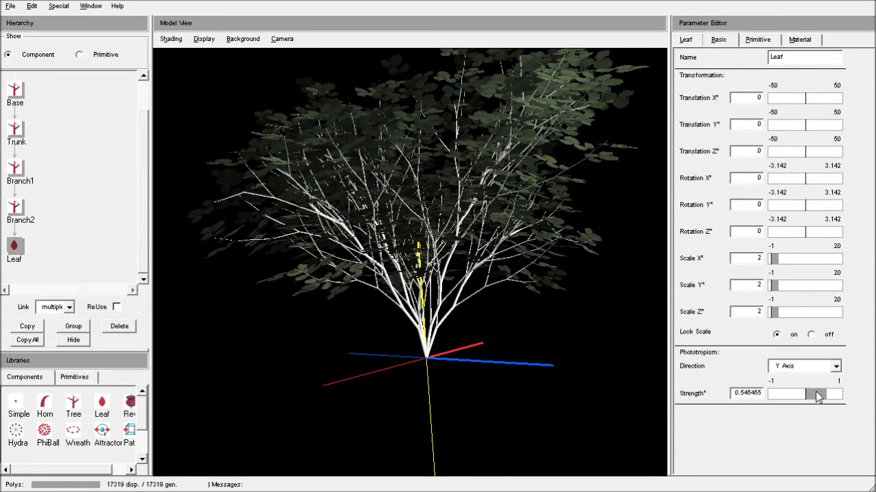
pyautogui.click(820, 395)
pyautogui.moveTo(466, 223); pyautogui.dragTo(477, 306)
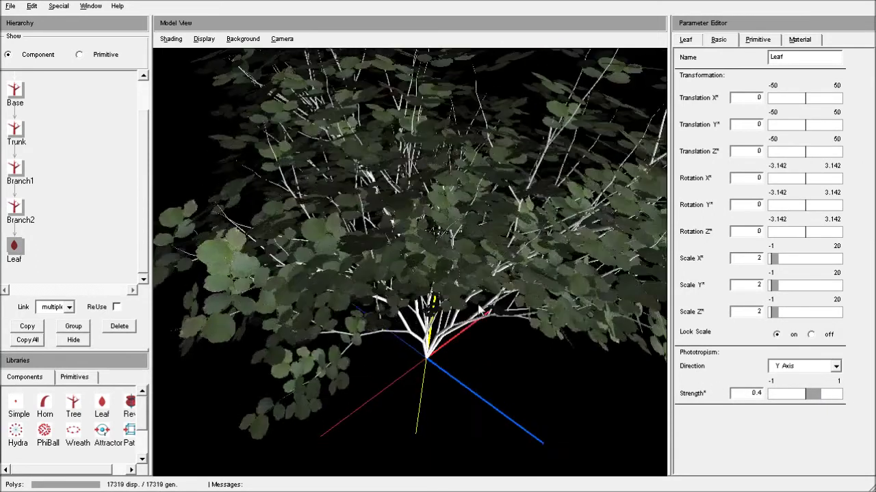
pyautogui.moveTo(484, 287); pyautogui.dragTo(478, 141, button='right')
pyautogui.click(821, 401)
pyautogui.moveTo(474, 267); pyautogui.dragTo(477, 316)
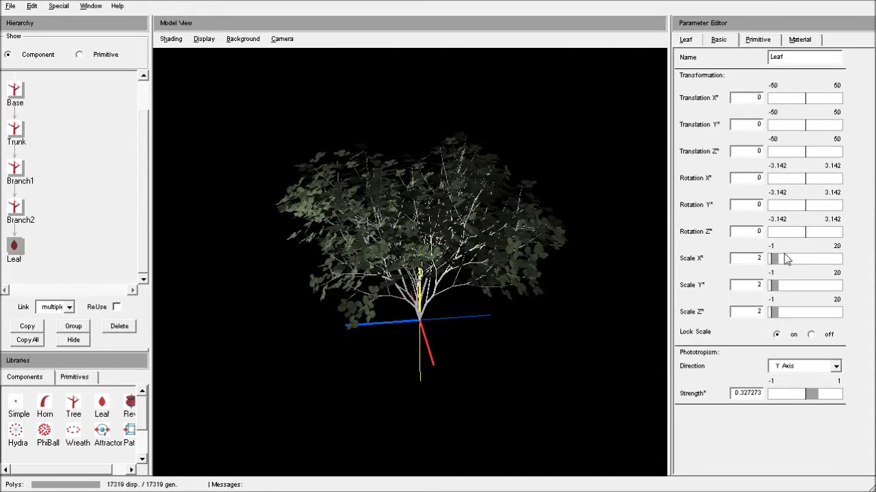
# - Enlarge the leaves by setting the Leaf component's locked scale to 3
pyautogui.write('3')
pyautogui.press('Return')
pyautogui.moveTo(468, 280); pyautogui.dragTo(475, 331)
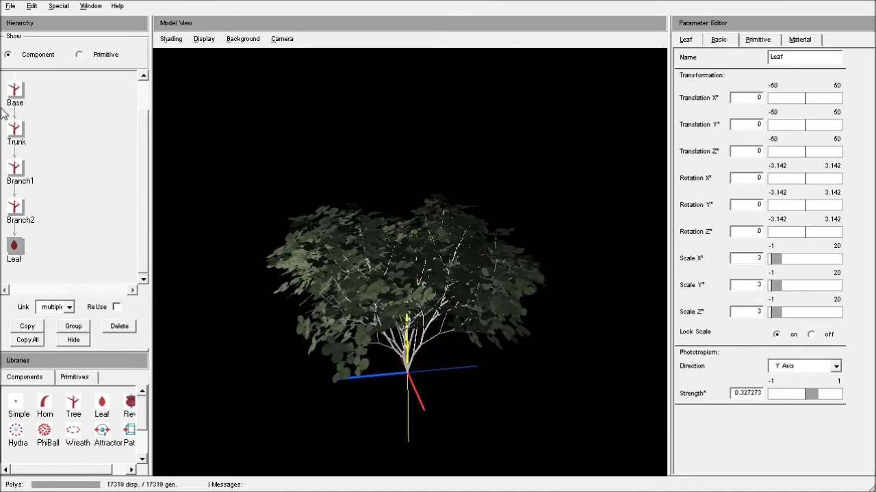
# - Give the Trunk component its own texture, using the image file bark.tif
pyautogui.click(14, 129)
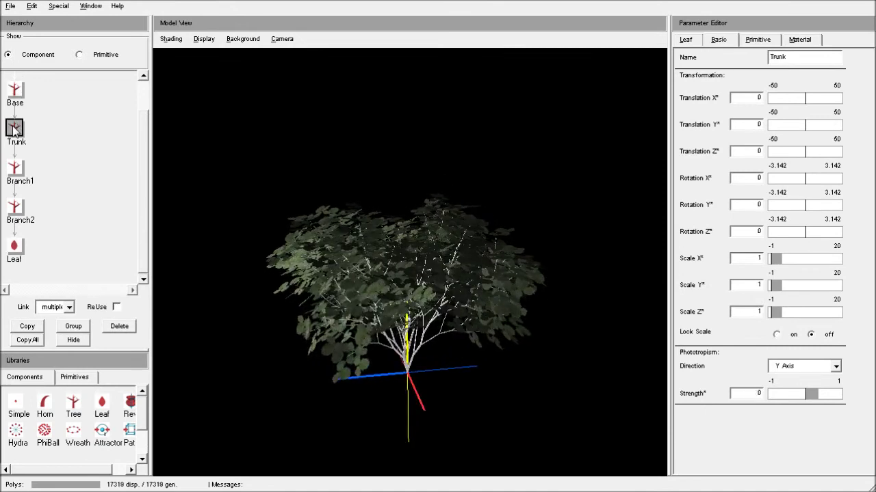
pyautogui.click(795, 41)
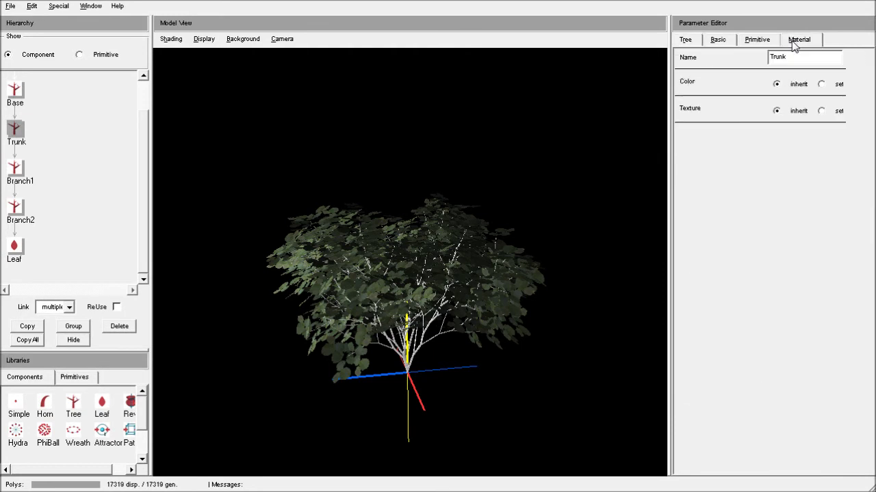
pyautogui.click(821, 111)
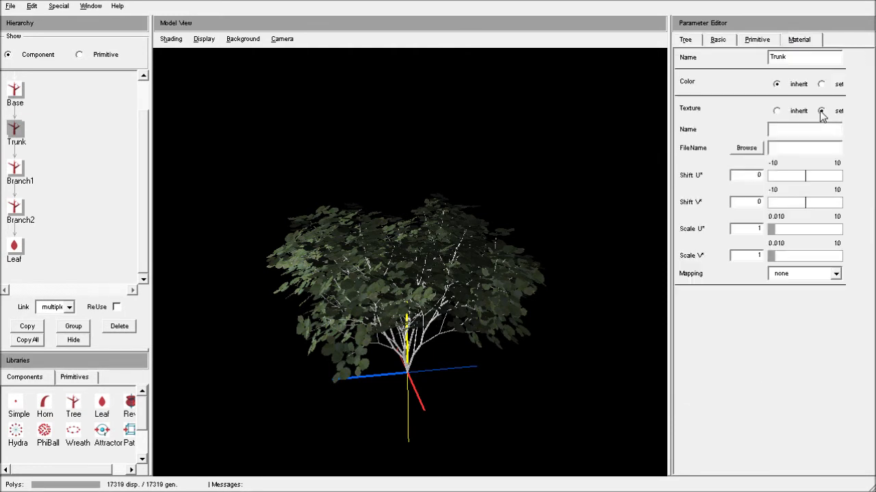
pyautogui.click(747, 148)
pyautogui.doubleClick(227, 99)
pyautogui.moveTo(439, 221); pyautogui.dragTo(436, 275, button='right')
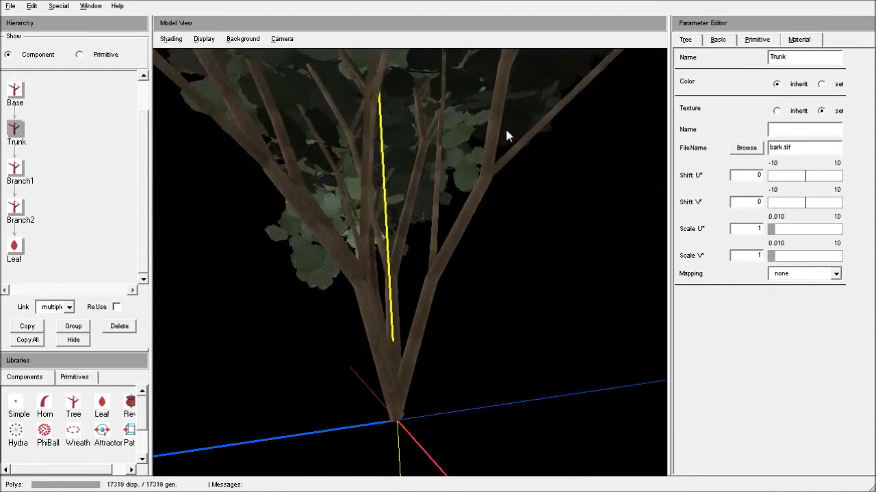
pyautogui.moveTo(506, 136); pyautogui.dragTo(449, 294, button='right')
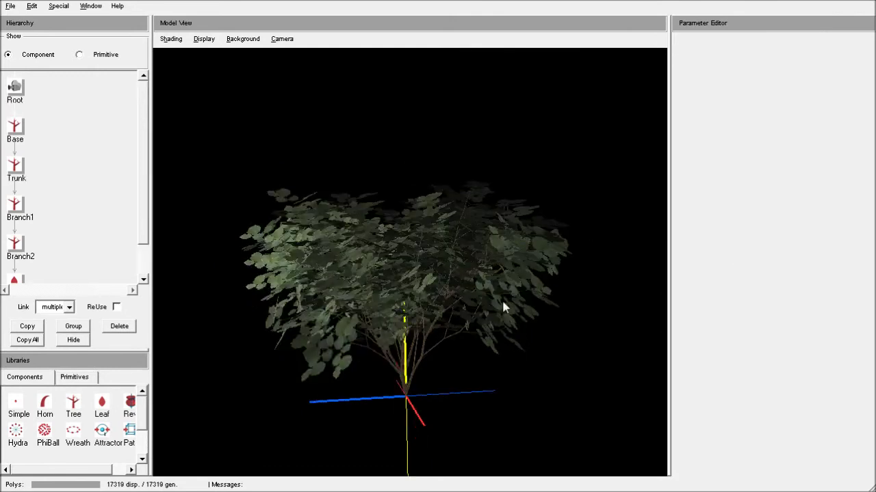
# - Examine the textured shrub from several sides and distances, along with its polygon count
pyautogui.moveTo(503, 308); pyautogui.dragTo(416, 335)
pyautogui.moveTo(440, 359); pyautogui.dragTo(440, 228, button='right')
pyautogui.moveTo(442, 234); pyautogui.dragTo(463, 166)
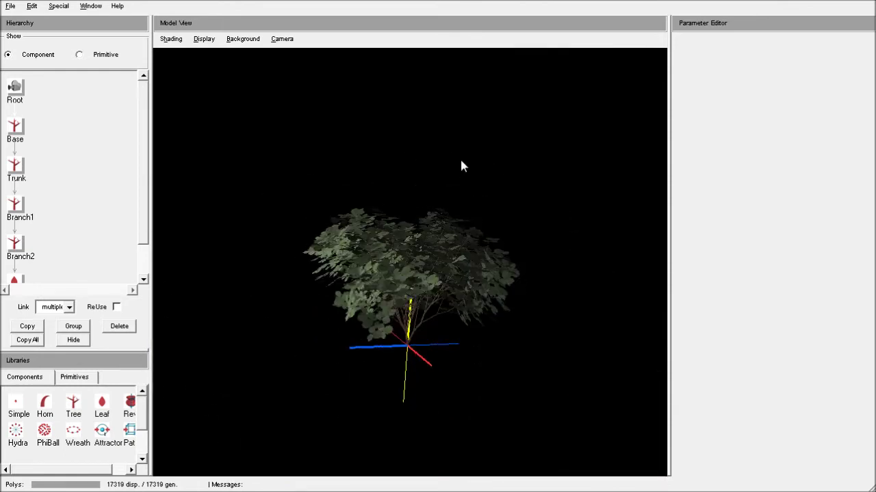
pyautogui.moveTo(567, 323); pyautogui.dragTo(449, 238)
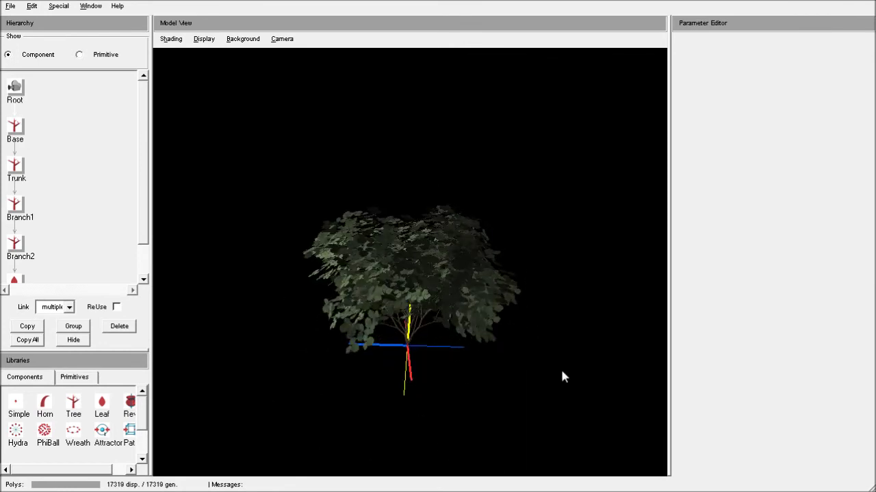
pyautogui.moveTo(619, 361); pyautogui.dragTo(442, 223)
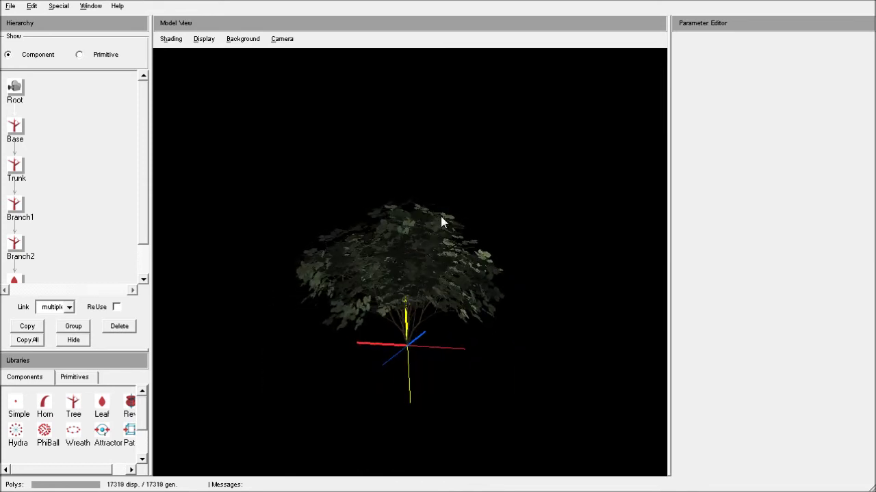
pyautogui.moveTo(354, 332); pyautogui.dragTo(406, 360)
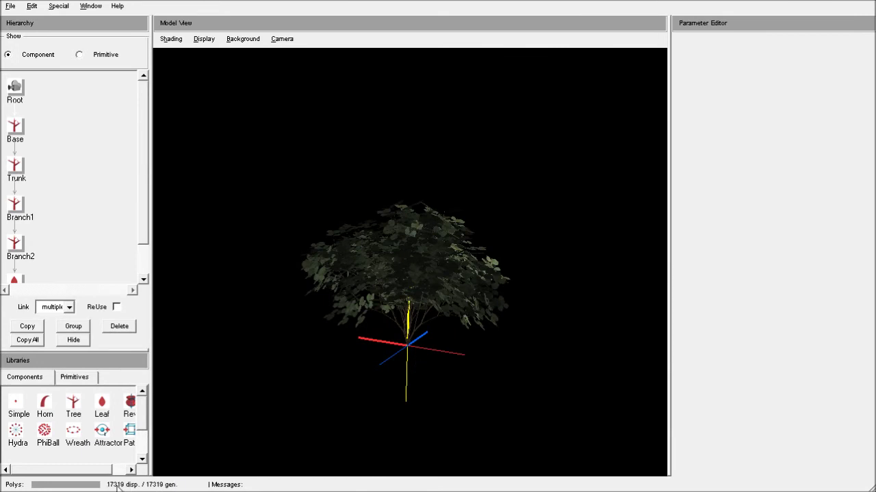
pyautogui.moveTo(362, 312); pyautogui.dragTo(418, 178)
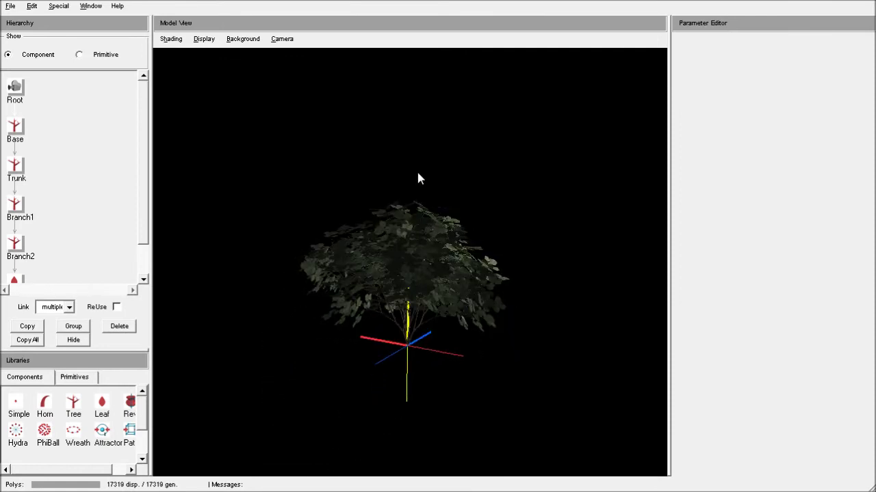
# - Hide the Branch1 component so that only the bare main stems are shown, and inspect them from several sides
pyautogui.moveTo(568, 386); pyautogui.dragTo(415, 284)
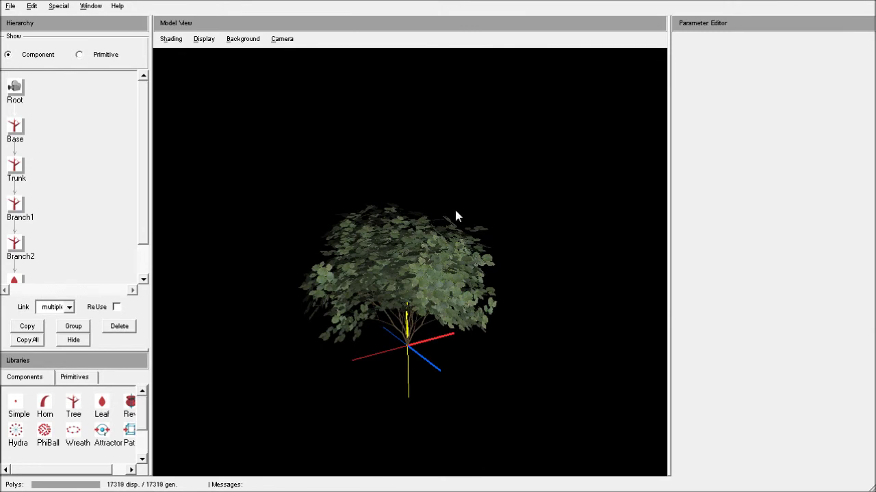
pyautogui.moveTo(455, 198); pyautogui.dragTo(465, 169)
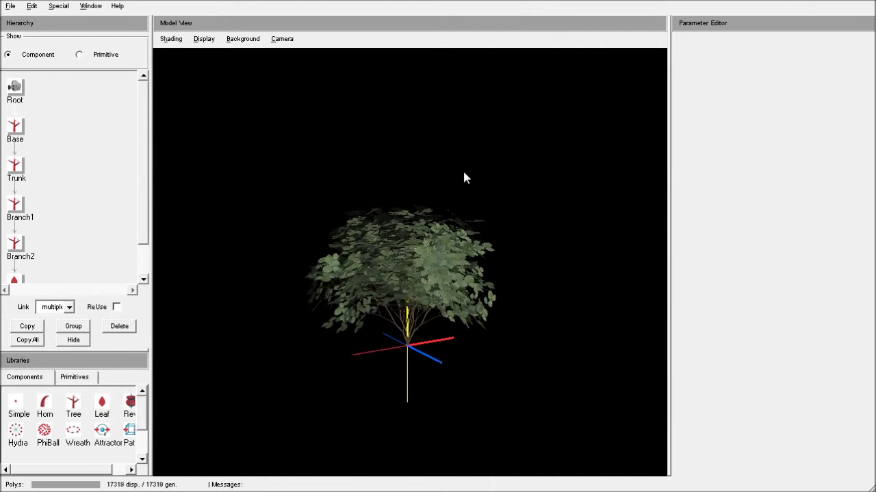
pyautogui.moveTo(523, 346); pyautogui.dragTo(495, 355)
pyautogui.moveTo(354, 274); pyautogui.dragTo(397, 212)
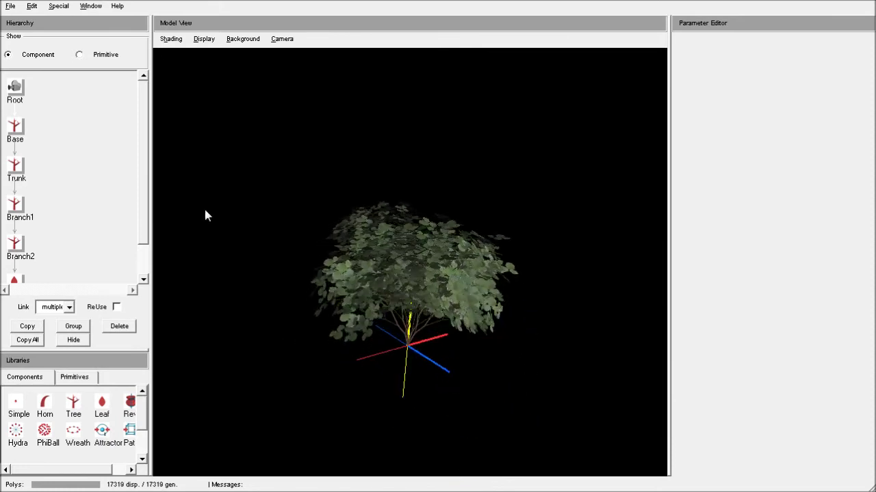
pyautogui.moveTo(145, 225); pyautogui.dragTo(144, 269)
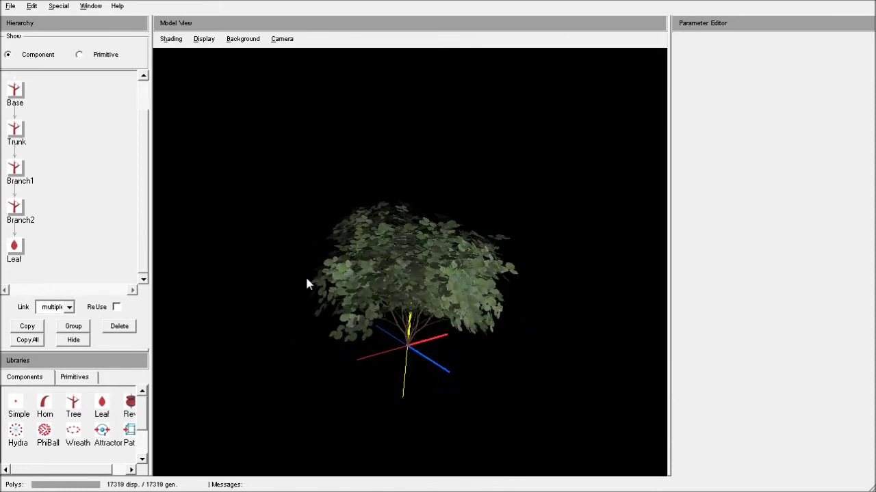
pyautogui.click(16, 168)
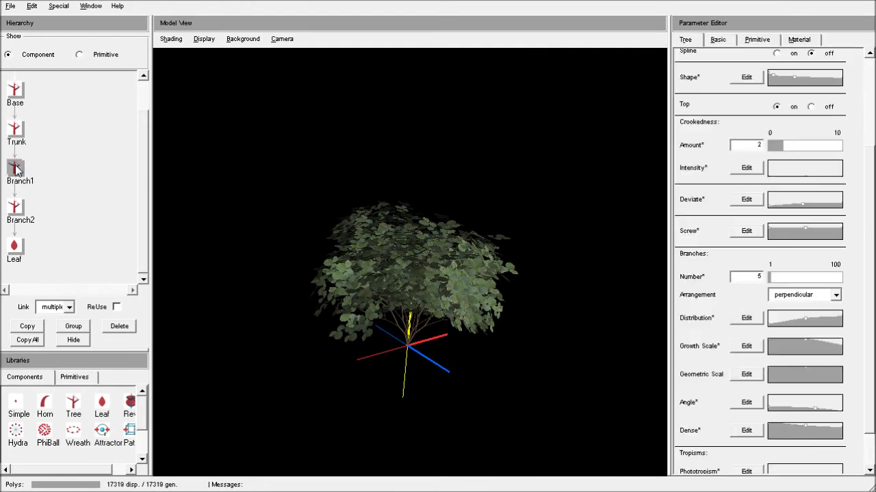
pyautogui.click(73, 340)
pyautogui.moveTo(385, 299); pyautogui.dragTo(417, 216)
pyautogui.moveTo(418, 215); pyautogui.dragTo(422, 391, button='right')
pyautogui.moveTo(422, 392); pyautogui.dragTo(441, 331, button='middle')
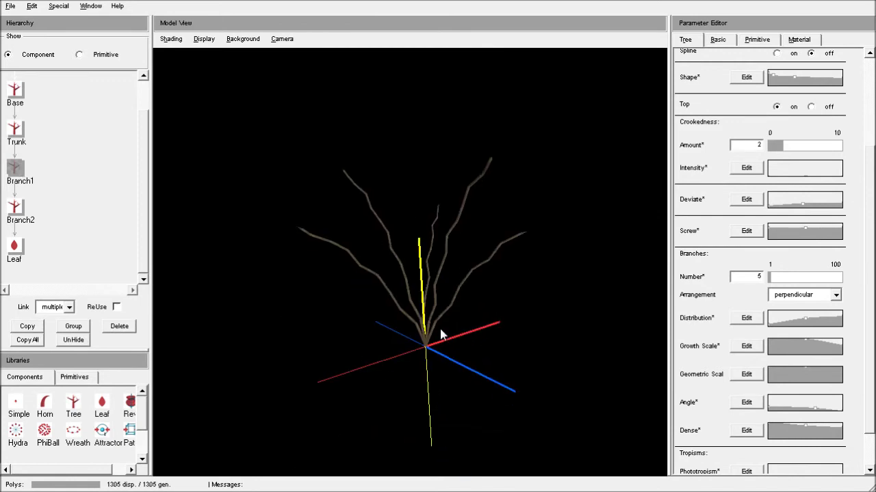
pyautogui.moveTo(295, 272); pyautogui.dragTo(388, 418)
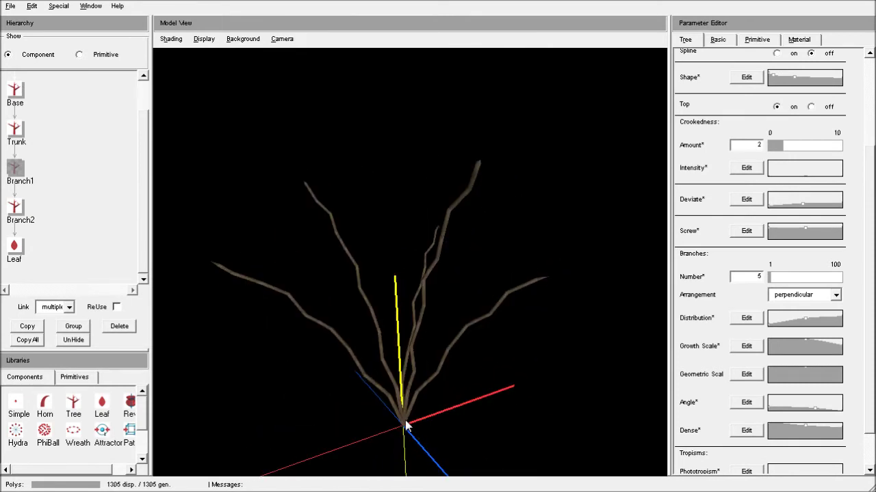
pyautogui.moveTo(461, 242); pyautogui.dragTo(478, 205)
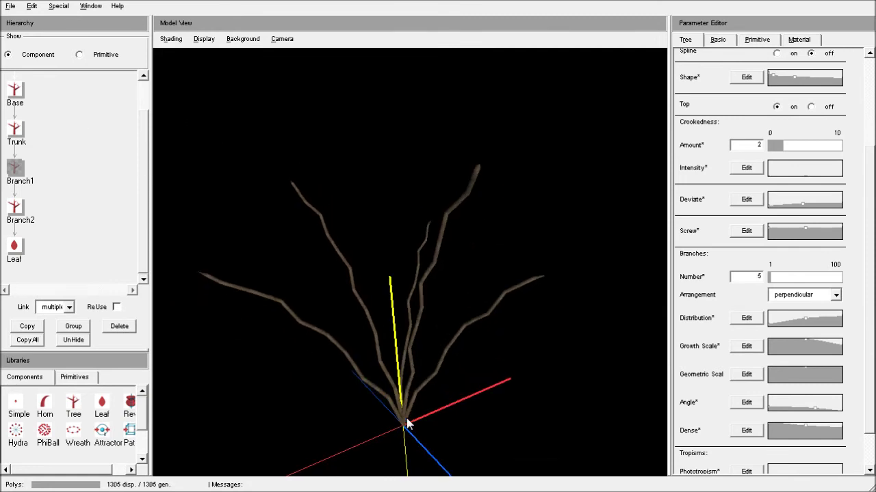
# - Set the Base component's number of branches to 6
pyautogui.click(14, 90)
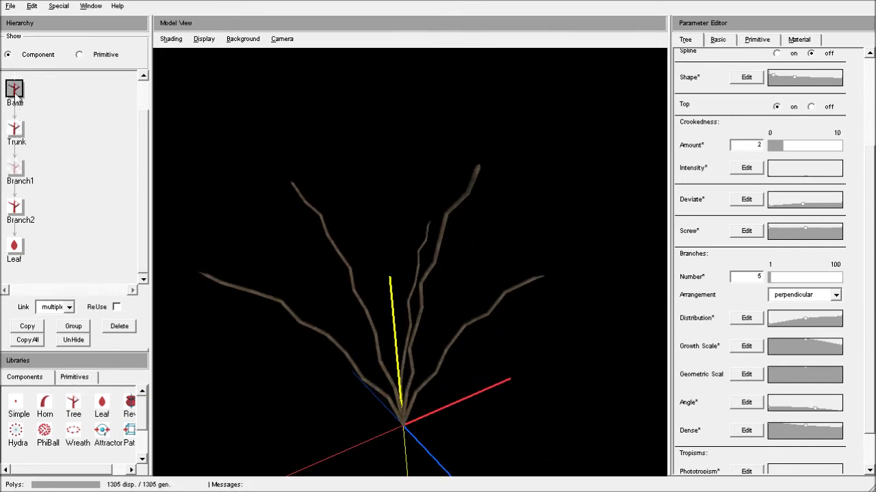
pyautogui.doubleClick(759, 277)
pyautogui.press('Return')
pyautogui.moveTo(415, 300); pyautogui.dragTo(431, 315)
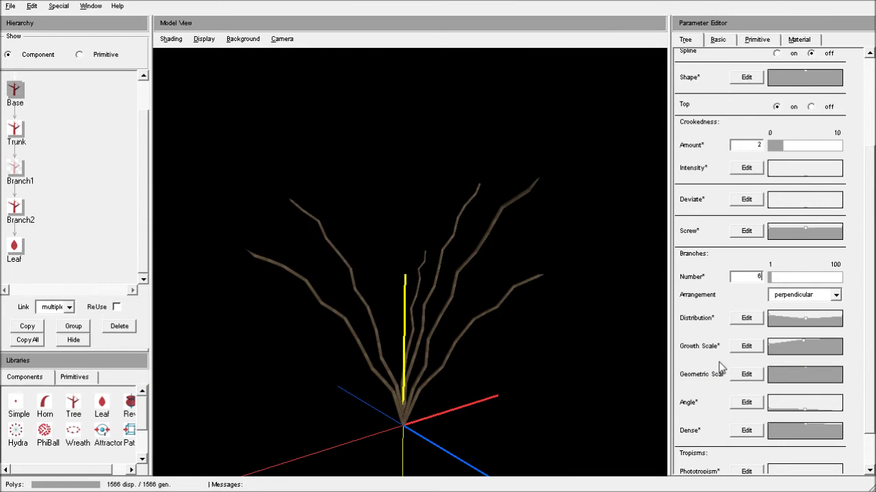
# - Lower the end of the Base component's Angle curve to zero and give the curve 10 points
pyautogui.click(752, 403)
pyautogui.moveTo(418, 314); pyautogui.dragTo(403, 427)
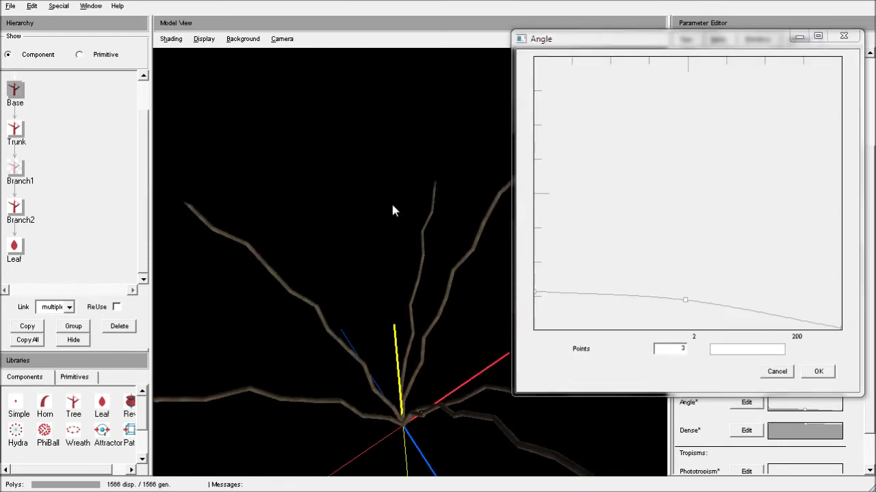
pyautogui.moveTo(381, 400); pyautogui.dragTo(382, 308)
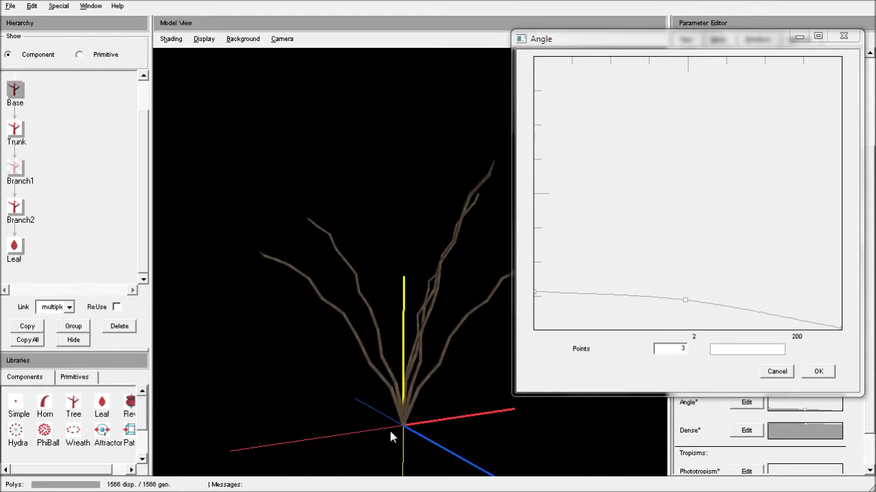
pyautogui.moveTo(391, 437); pyautogui.dragTo(663, 381)
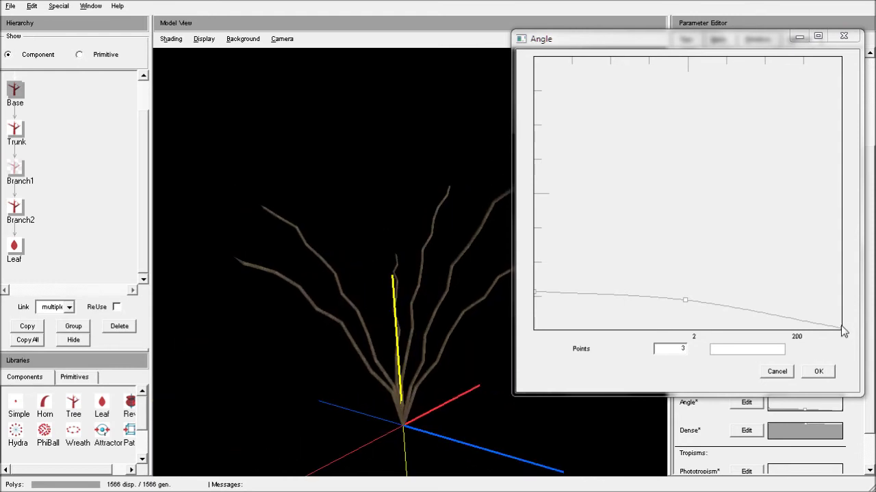
pyautogui.moveTo(840, 327)
pyautogui.mouseDown()
pyautogui.moveTo(840, 344)
pyautogui.moveTo(839, 336)
pyautogui.mouseUp()
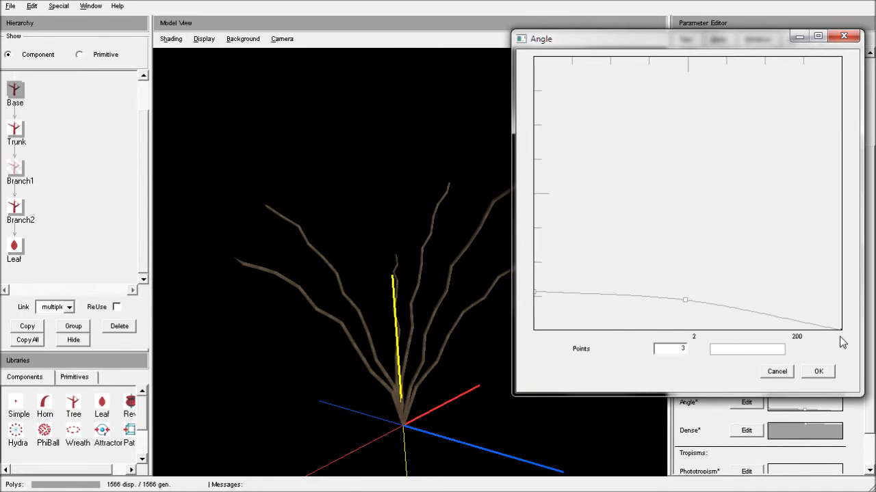
pyautogui.click(809, 323)
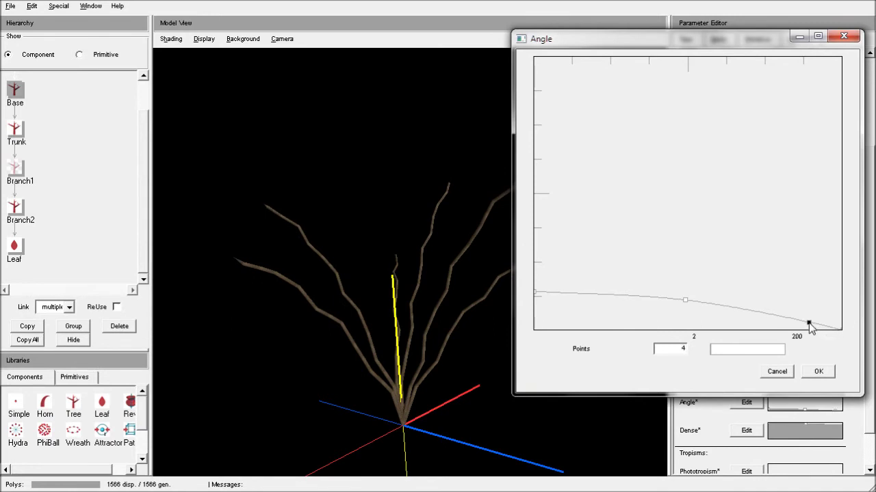
pyautogui.click(756, 311)
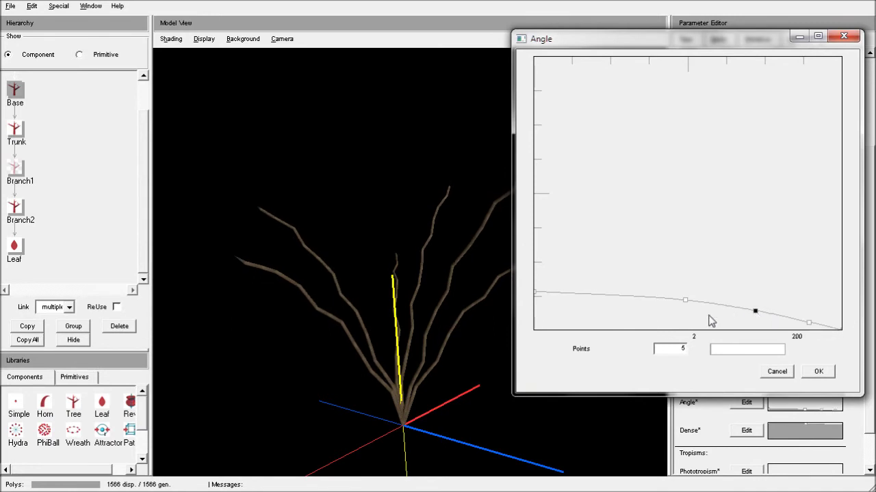
pyautogui.press('Return')
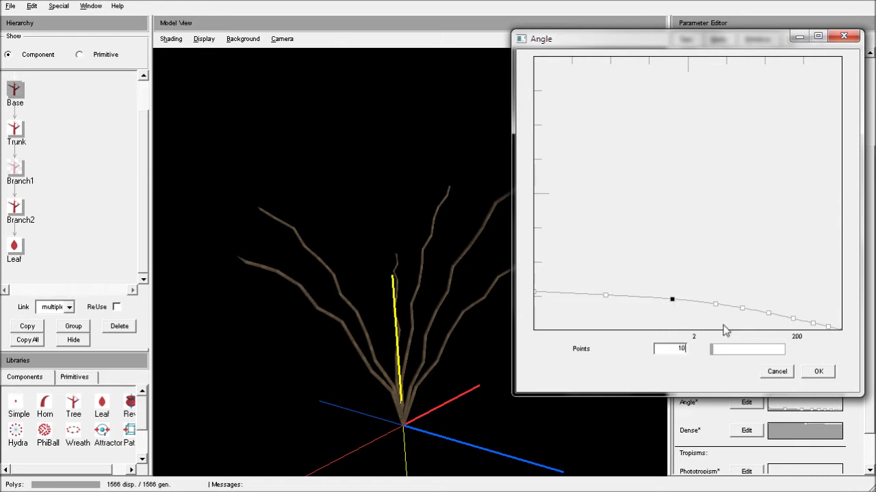
# - Pull the last few points of the Base Angle curve down toward zero, accept the curve and check the stems
pyautogui.moveTo(793, 318); pyautogui.dragTo(796, 340)
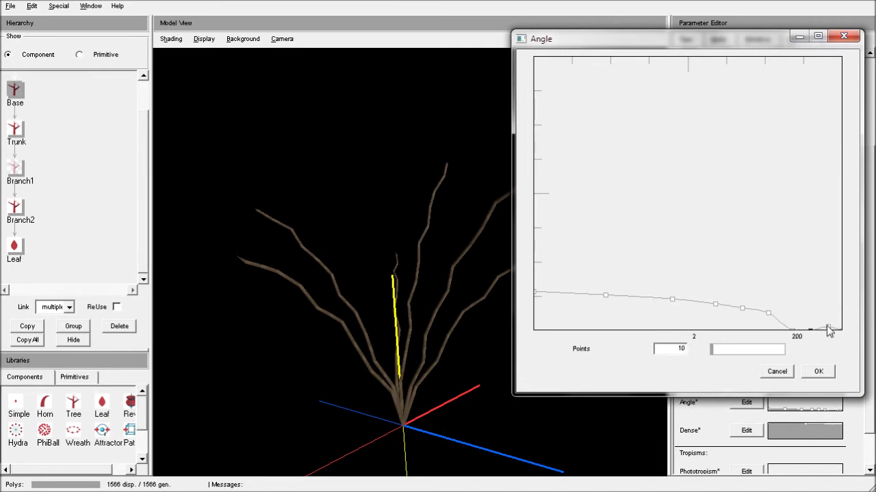
pyautogui.moveTo(771, 314); pyautogui.dragTo(771, 331)
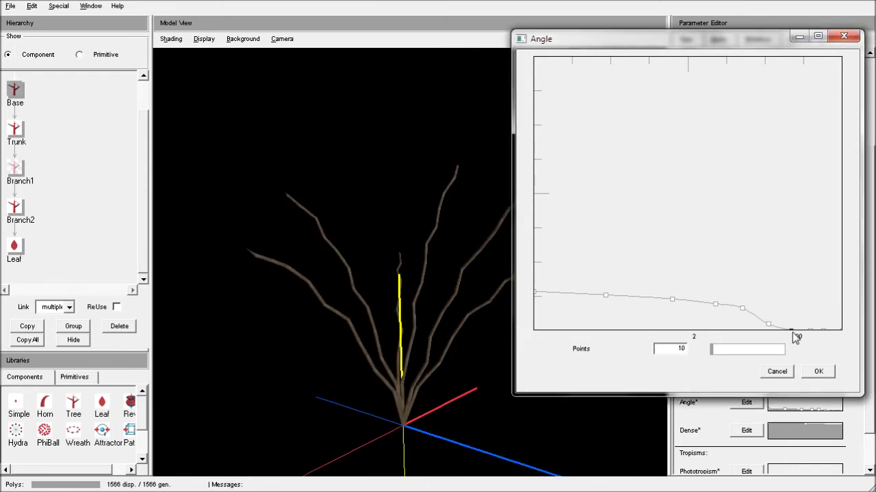
pyautogui.click(819, 373)
pyautogui.moveTo(527, 436); pyautogui.dragTo(409, 405)
pyautogui.moveTo(412, 353); pyautogui.dragTo(429, 219)
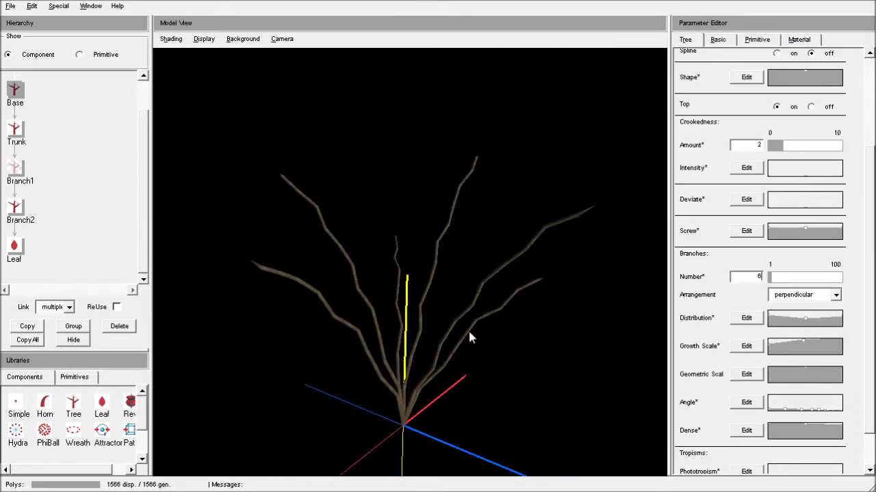
pyautogui.moveTo(452, 436); pyautogui.dragTo(380, 383)
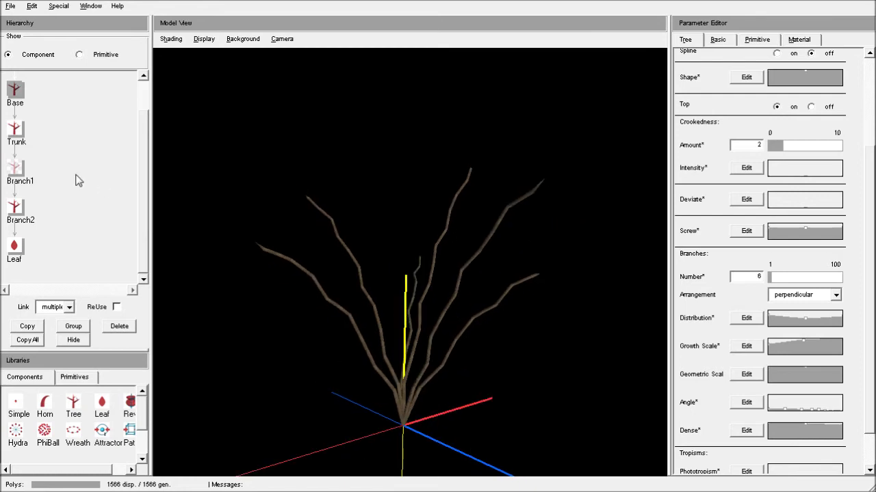
# - Hide the Branch2 component and unhide Branch1 to show the stems with their first-level branches only
pyautogui.click(17, 208)
pyautogui.click(73, 339)
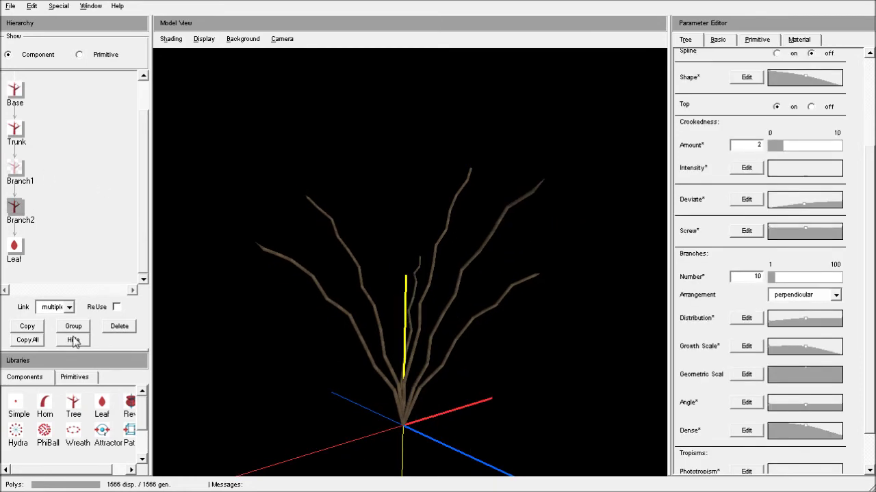
pyautogui.click(15, 168)
pyautogui.click(87, 341)
pyautogui.moveTo(453, 371)
pyautogui.mouseDown()
pyautogui.moveTo(448, 318)
pyautogui.moveTo(451, 361)
pyautogui.mouseUp()
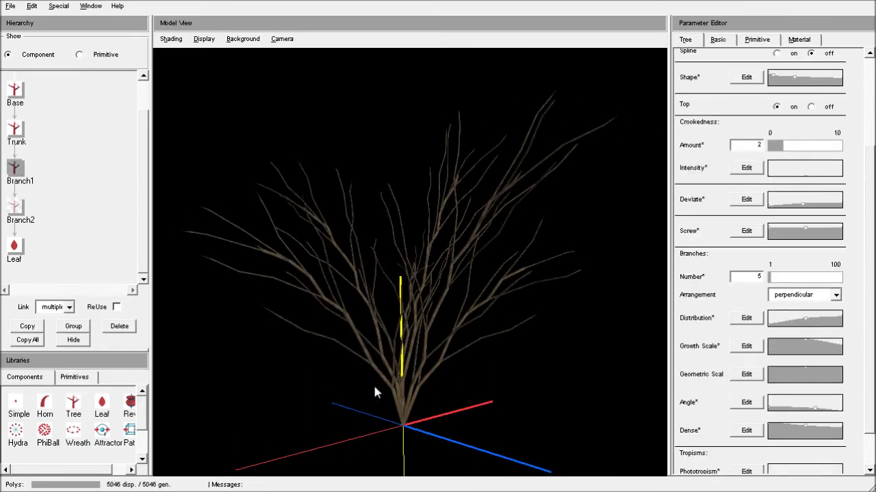
# - Reduce the Trunk component's number of branches to 5
pyautogui.click(15, 128)
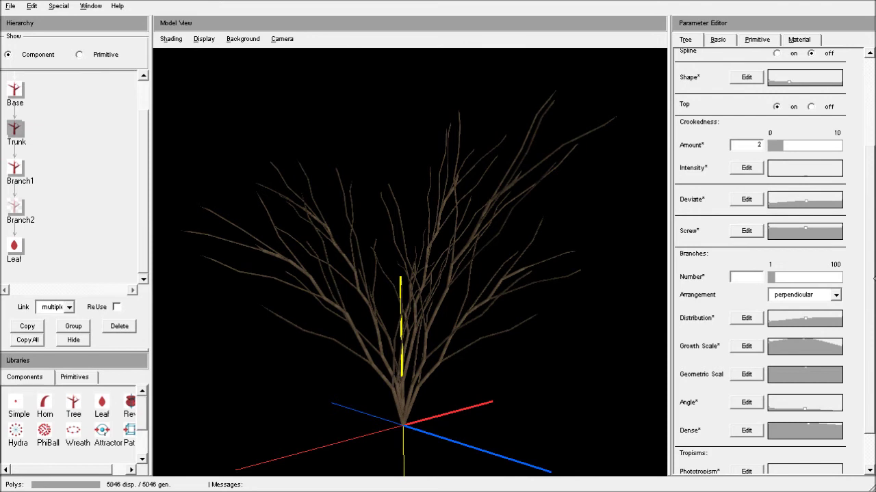
pyautogui.write('6')
pyautogui.moveTo(750, 276); pyautogui.dragTo(850, 293)
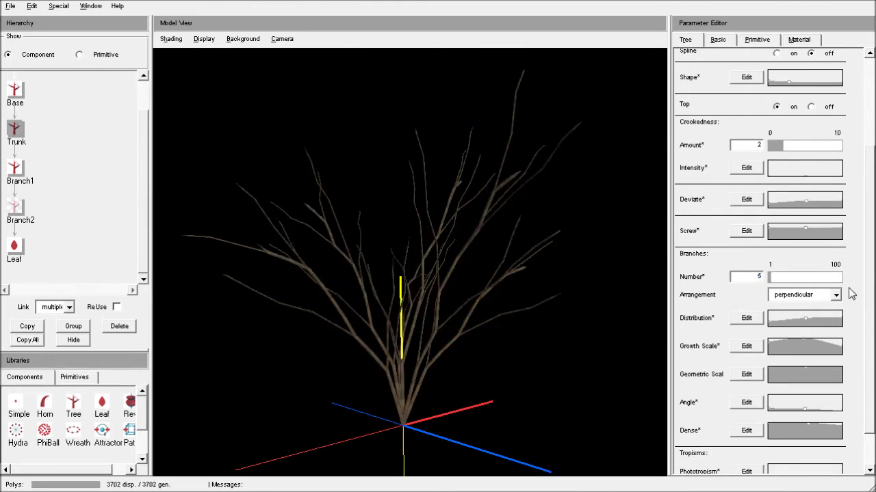
pyautogui.moveTo(448, 239); pyautogui.dragTo(427, 273)
pyautogui.moveTo(426, 273); pyautogui.dragTo(430, 239, button='right')
pyautogui.moveTo(430, 240); pyautogui.dragTo(432, 262, button='middle')
pyautogui.moveTo(433, 262)
pyautogui.mouseDown()
pyautogui.moveTo(430, 294)
pyautogui.moveTo(443, 275)
pyautogui.mouseUp()
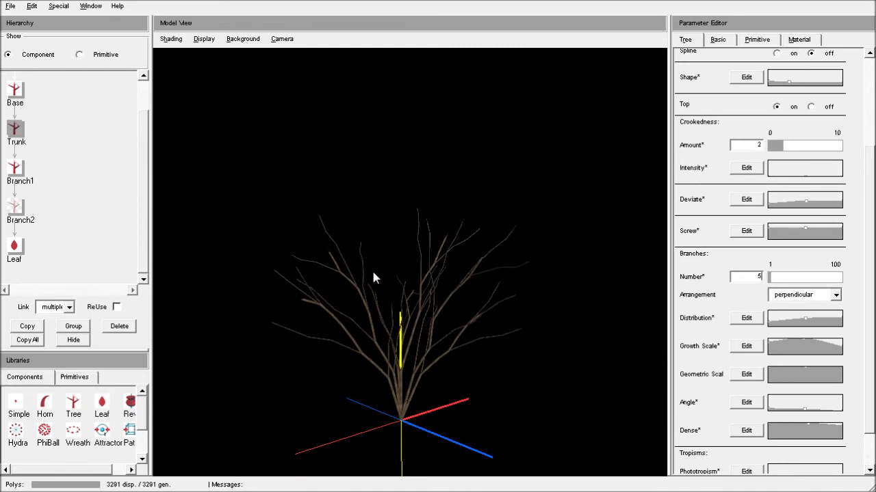
# - Set the Branch1 component's tube primitive to 5 points
pyautogui.click(15, 170)
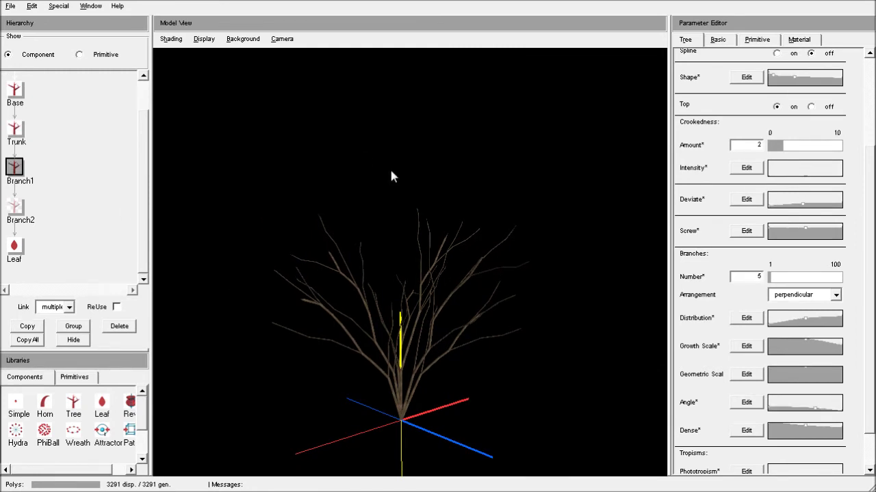
pyautogui.click(759, 40)
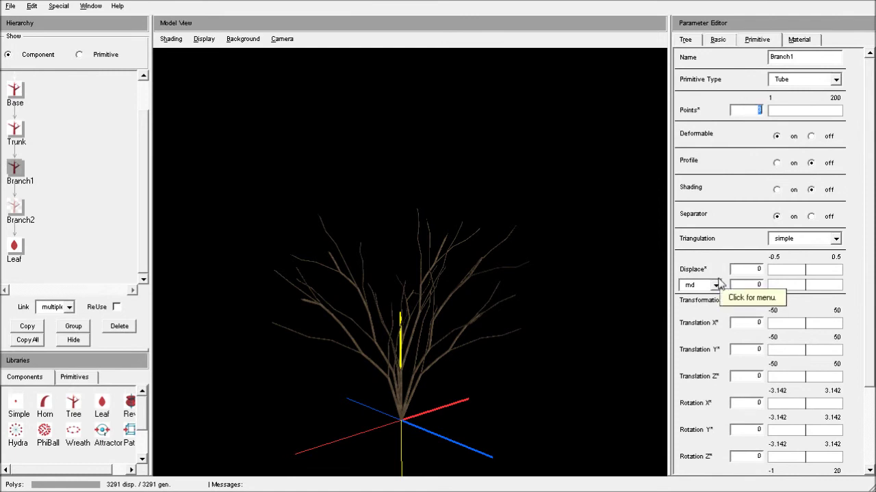
pyautogui.write('5')
pyautogui.press('Return')
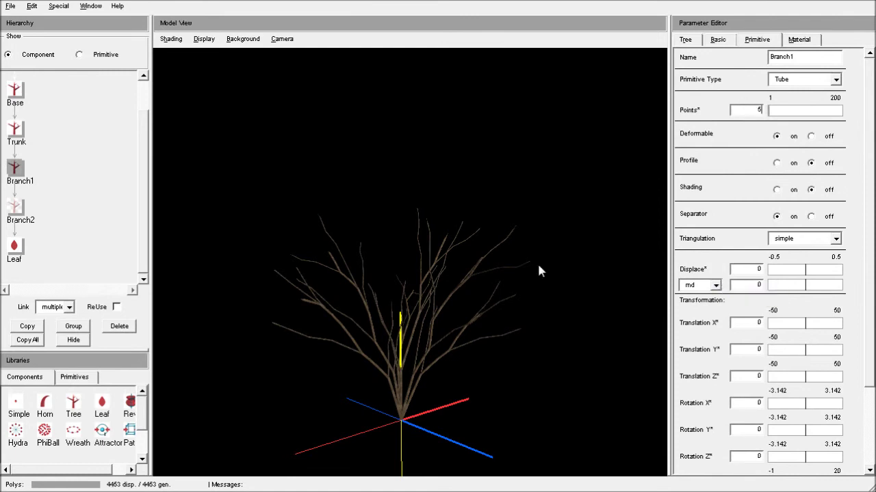
pyautogui.moveTo(423, 201); pyautogui.dragTo(451, 363, button='right')
pyautogui.moveTo(452, 364); pyautogui.dragTo(467, 295, button='middle')
pyautogui.moveTo(467, 295); pyautogui.dragTo(451, 266, button='right')
pyautogui.moveTo(452, 266); pyautogui.dragTo(447, 290, button='middle')
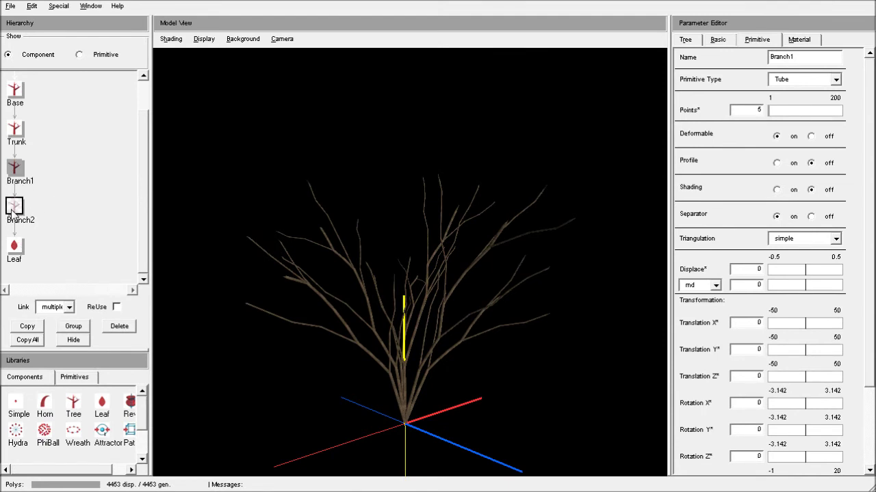
# - Hide the Leaf component and unhide Branch2 to show the full leafless branching
pyautogui.click(14, 246)
pyautogui.click(73, 340)
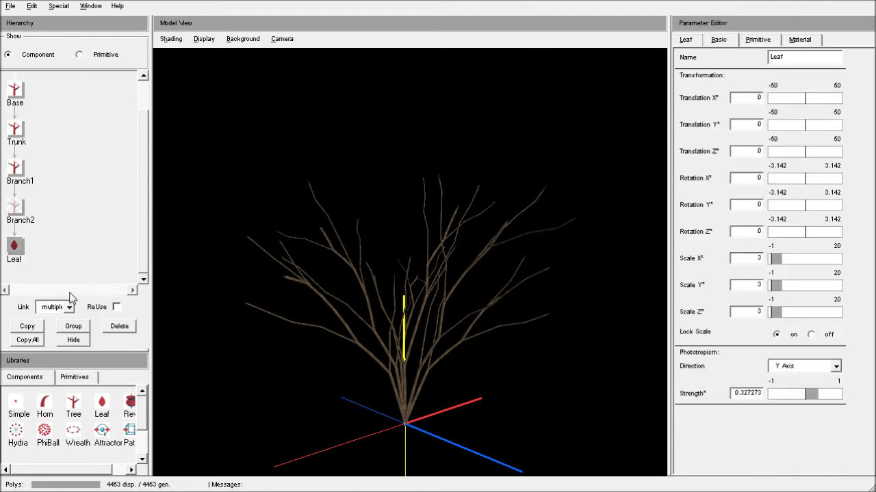
pyautogui.click(15, 207)
pyautogui.click(73, 340)
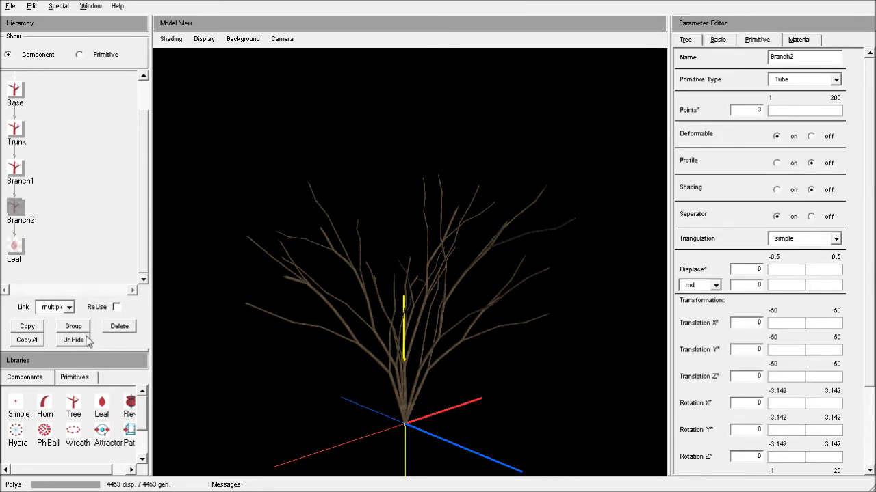
pyautogui.moveTo(471, 347); pyautogui.dragTo(473, 409)
# - Raise the Branch1 component's Gravitropism curve slightly, keeping it low at the base and a little higher at the middle and tip
pyautogui.click(15, 168)
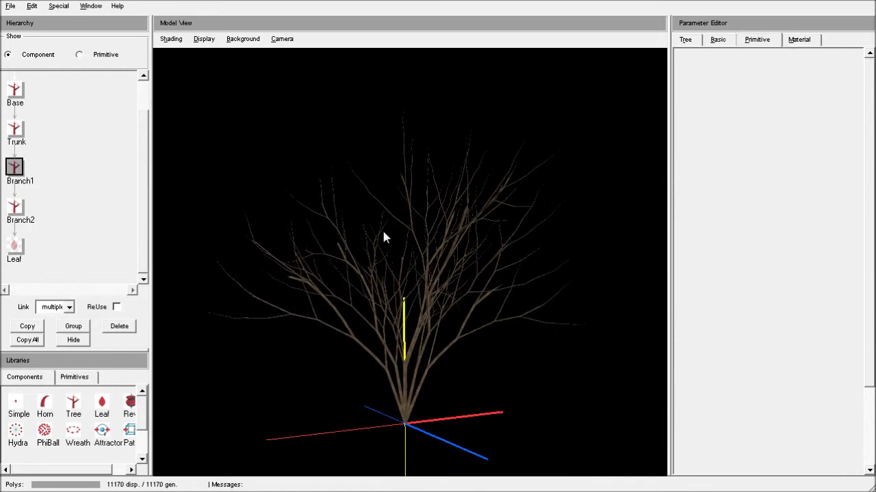
pyautogui.click(685, 40)
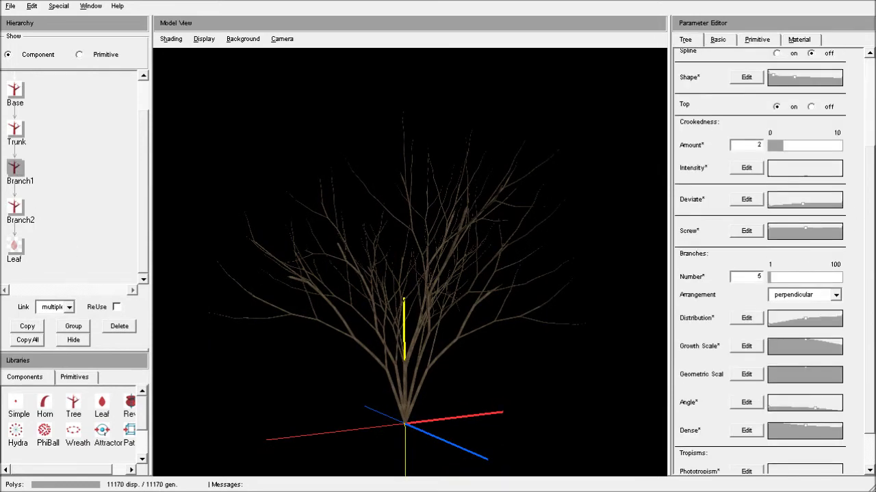
pyautogui.scroll(-1, 868, 291)
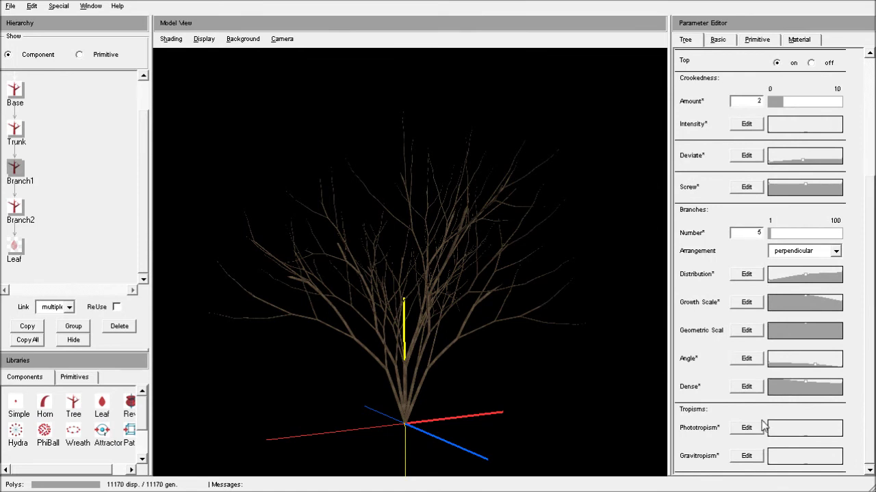
pyautogui.click(753, 457)
pyautogui.moveTo(686, 342); pyautogui.dragTo(687, 335)
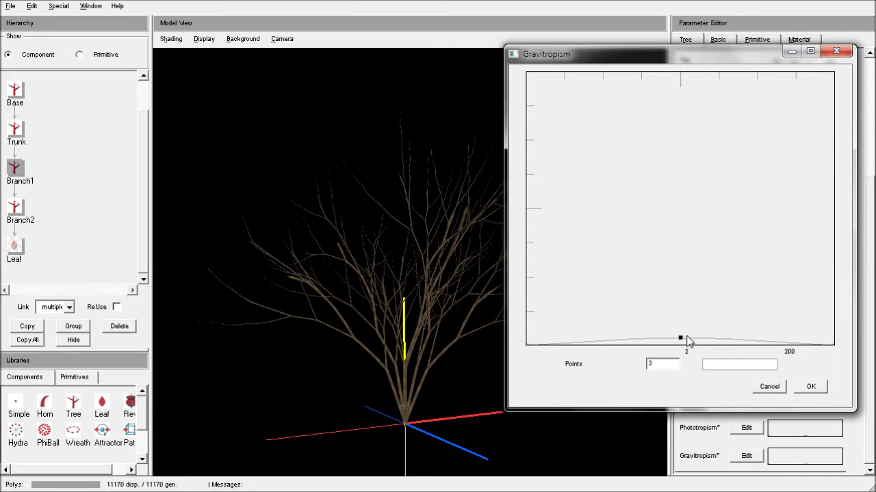
pyautogui.moveTo(832, 345); pyautogui.dragTo(834, 341)
pyautogui.moveTo(681, 338); pyautogui.dragTo(680, 335)
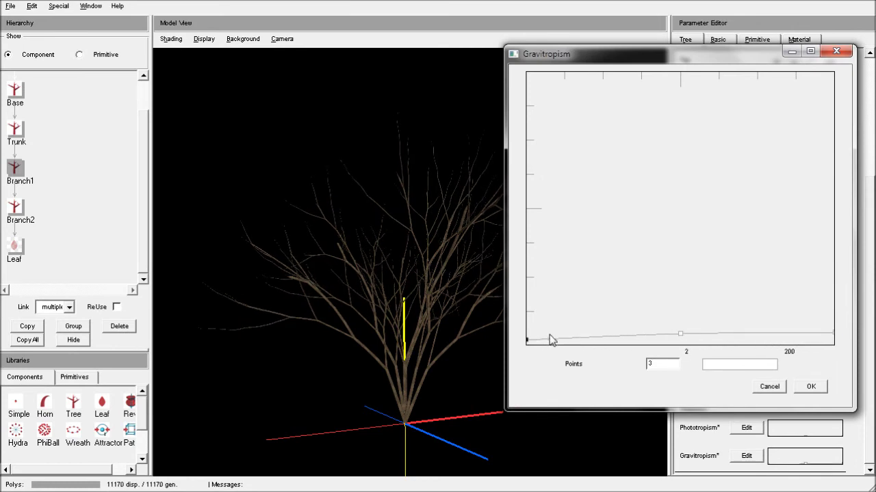
pyautogui.click(819, 387)
pyautogui.moveTo(536, 378); pyautogui.dragTo(394, 422)
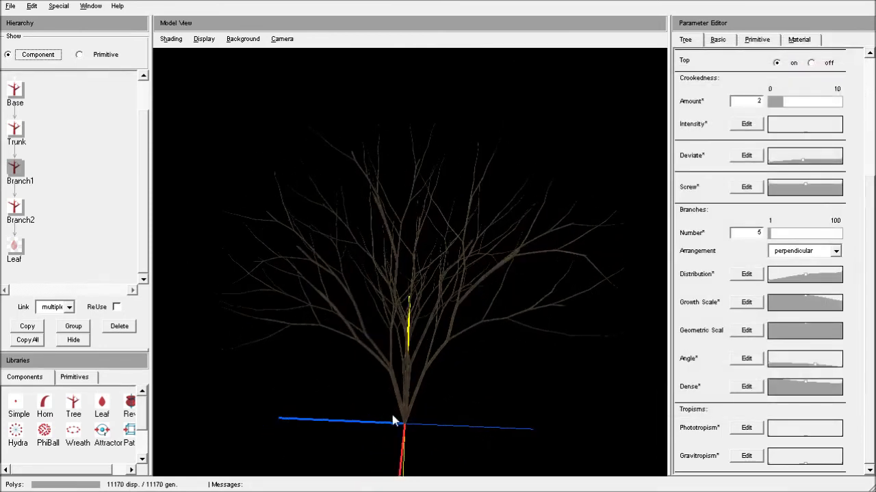
# - Add a new Tree component under Branch2 and set Branch2's number of branches to 6
pyautogui.click(15, 248)
pyautogui.moveTo(484, 174)
pyautogui.mouseDown()
pyautogui.moveTo(462, 260)
pyautogui.moveTo(478, 169)
pyautogui.moveTo(478, 177)
pyautogui.mouseUp()
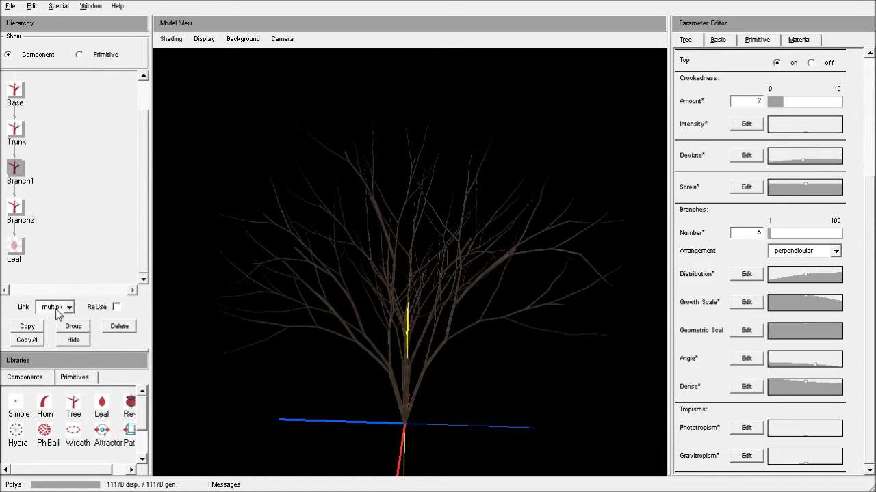
pyautogui.moveTo(70, 400); pyautogui.dragTo(17, 209)
pyautogui.click(15, 208)
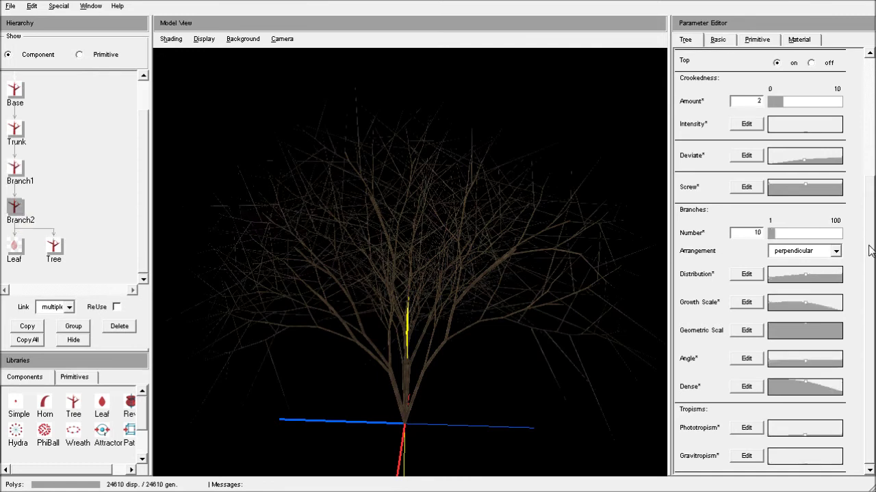
pyautogui.moveTo(744, 235); pyautogui.dragTo(802, 237)
# - Lower Branch2's Angle curve along its whole length so it slopes down gently from base to tip
pyautogui.click(746, 360)
pyautogui.moveTo(650, 225); pyautogui.dragTo(679, 268)
pyautogui.moveTo(539, 220); pyautogui.dragTo(537, 252)
pyautogui.moveTo(840, 221); pyautogui.dragTo(841, 306)
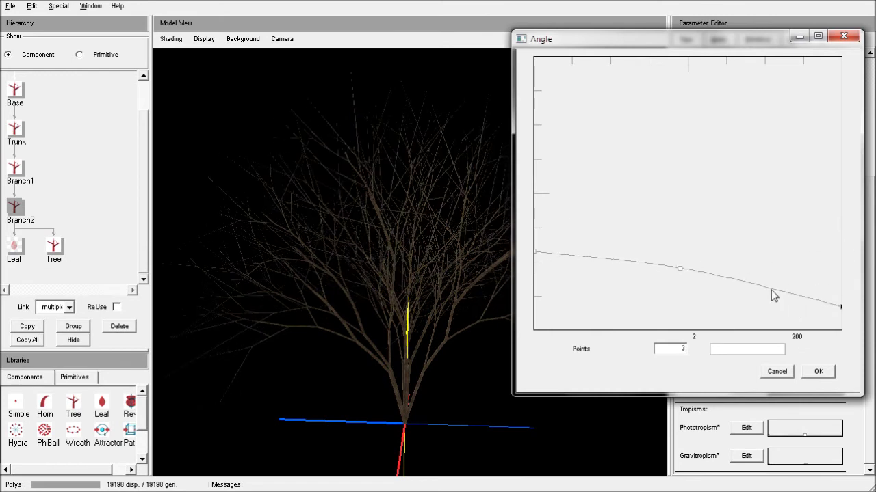
pyautogui.moveTo(679, 268)
pyautogui.mouseDown()
pyautogui.moveTo(690, 278)
pyautogui.moveTo(677, 283)
pyautogui.mouseUp()
pyautogui.moveTo(536, 252); pyautogui.dragTo(538, 272)
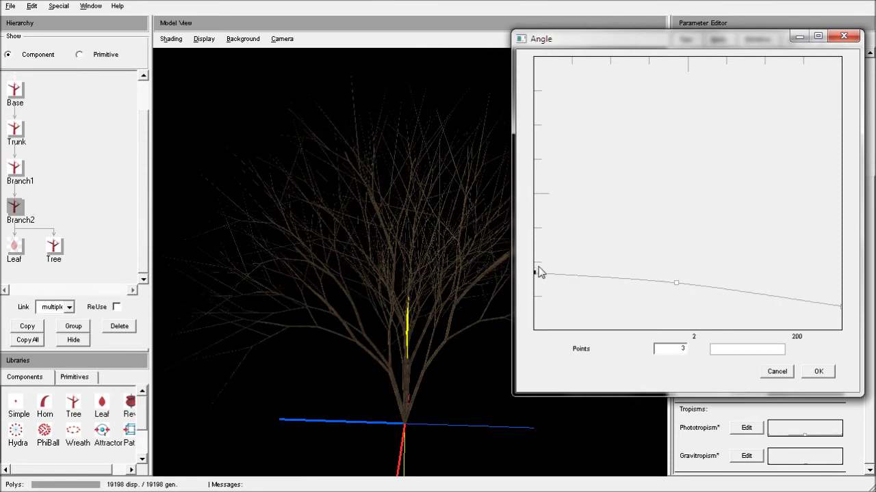
pyautogui.click(818, 371)
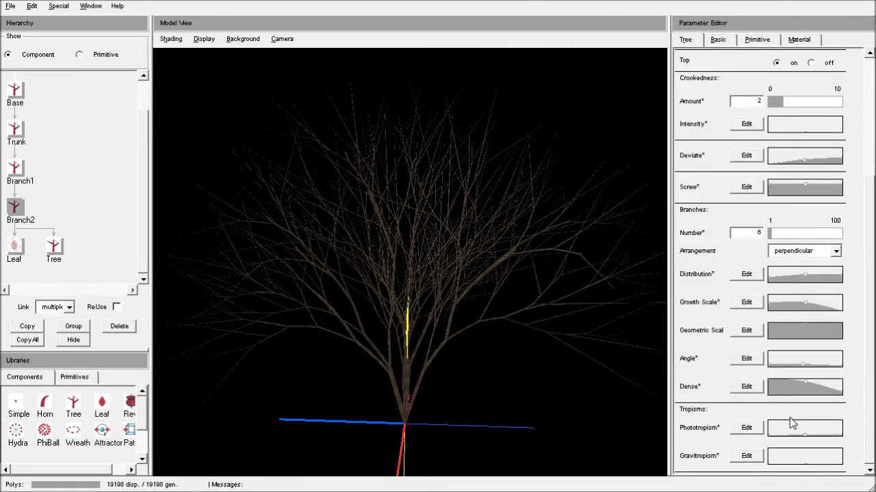
# - Raise Branch2's Growth Scale curve close to maximum with a moderate drop at the tip, and flatten its Dense curve
pyautogui.click(747, 308)
pyautogui.moveTo(499, 215); pyautogui.dragTo(592, 166)
pyautogui.moveTo(641, 219); pyautogui.dragTo(650, 78)
pyautogui.moveTo(783, 339); pyautogui.dragTo(788, 151)
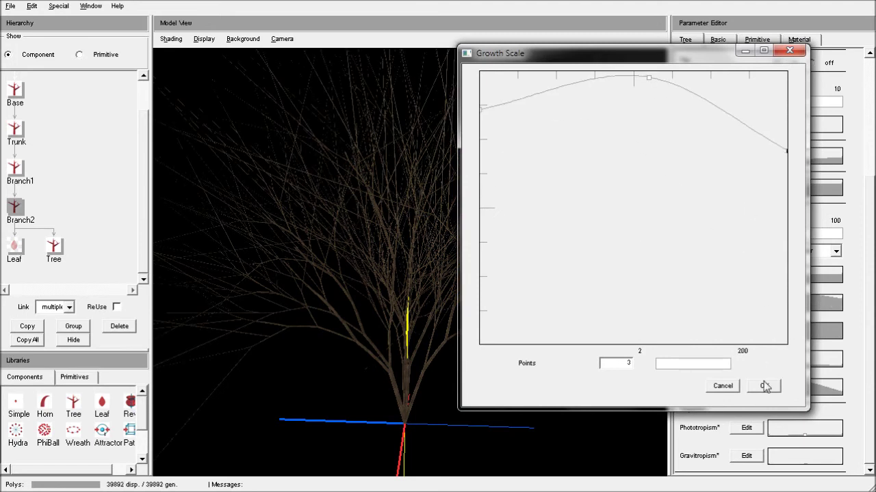
pyautogui.click(764, 387)
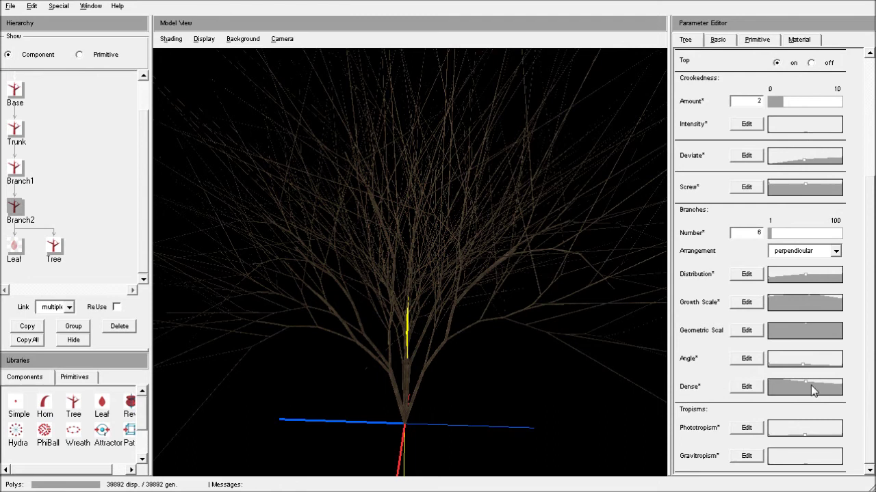
pyautogui.moveTo(806, 383); pyautogui.dragTo(806, 381)
pyautogui.scroll(3, 868, 242)
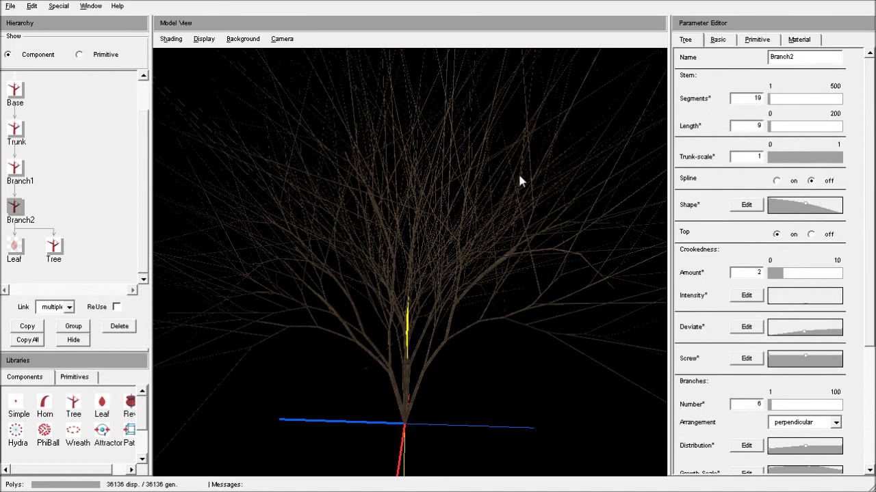
# - Set the new Tree component's length to 5 and rename it Branch3
pyautogui.click(53, 246)
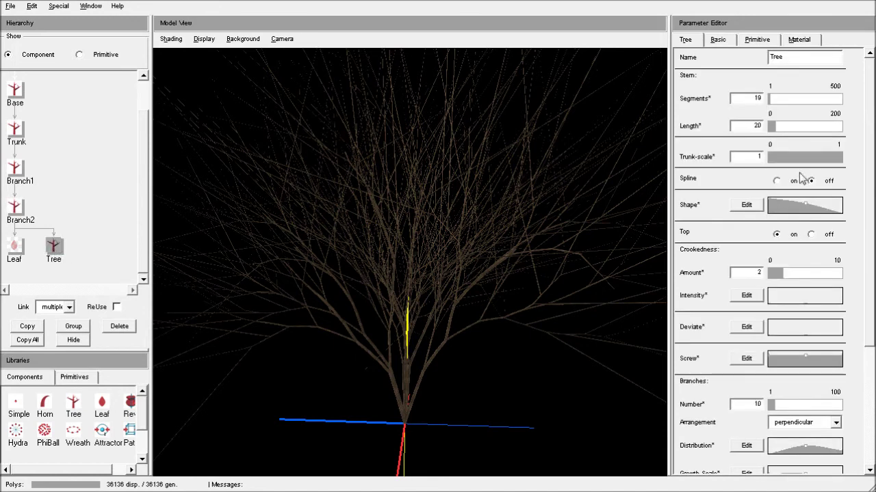
pyautogui.doubleClick(739, 125)
pyautogui.write('5')
pyautogui.moveTo(805, 60); pyautogui.dragTo(686, 49)
pyautogui.write('Br')
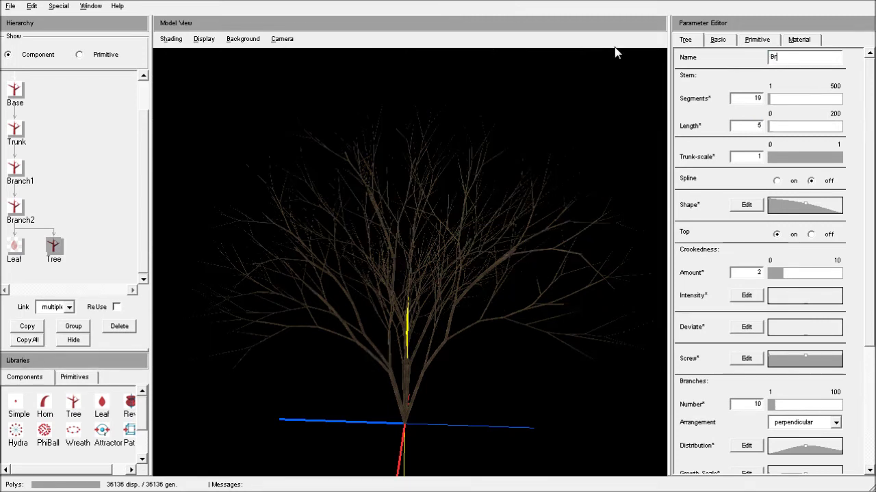
pyautogui.write('anch3')
pyautogui.press('Return')
pyautogui.moveTo(604, 129); pyautogui.dragTo(509, 154, button='right')
pyautogui.moveTo(509, 160); pyautogui.dragTo(247, 296)
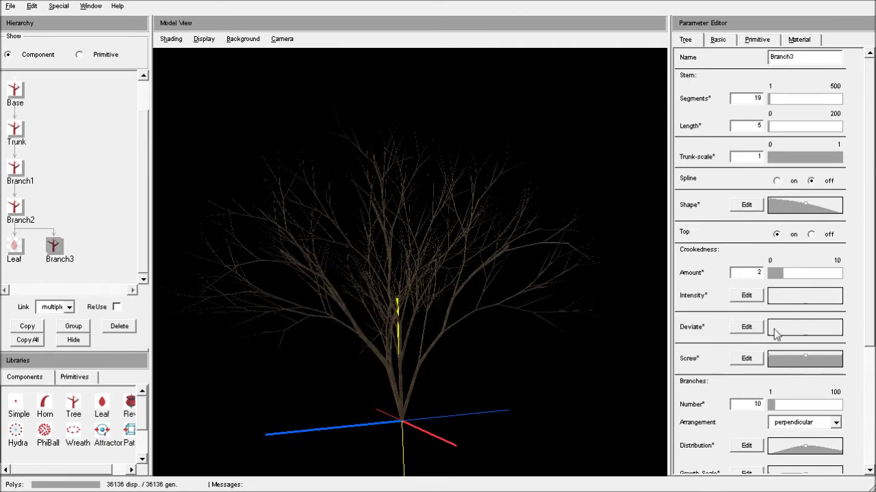
# - Raise Branch3's Deviate curve slightly at the middle and tip
pyautogui.click(746, 328)
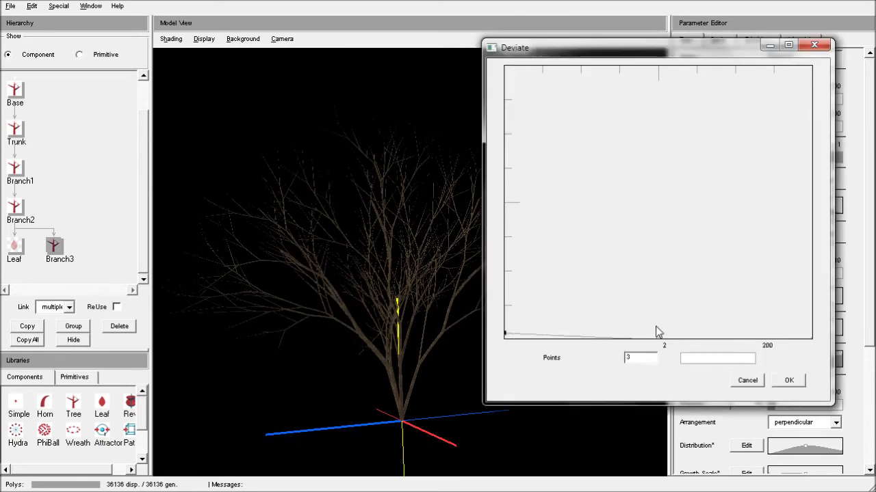
pyautogui.moveTo(663, 336); pyautogui.dragTo(660, 327)
pyautogui.moveTo(810, 338); pyautogui.dragTo(810, 321)
pyautogui.moveTo(674, 330); pyautogui.dragTo(675, 320)
pyautogui.click(789, 381)
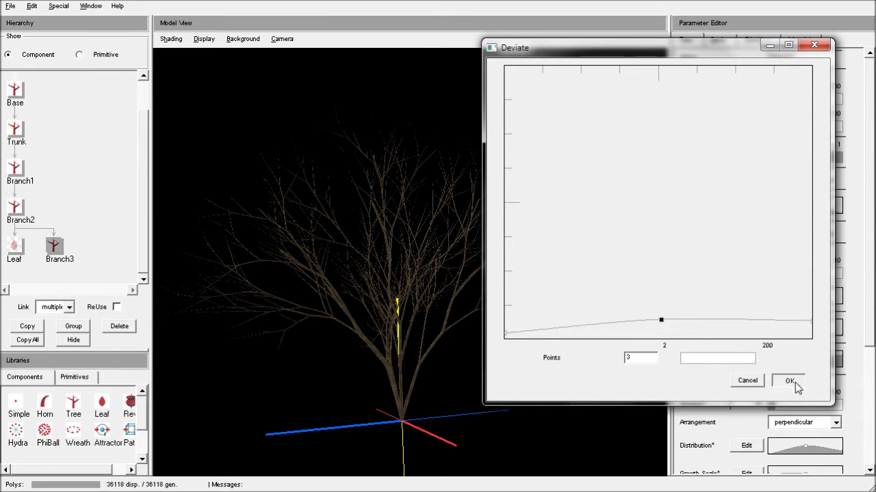
# - Raise Branch3's Phototropism curve slightly at the middle and tip, leaving its base at zero
pyautogui.scroll(-5, 864, 342)
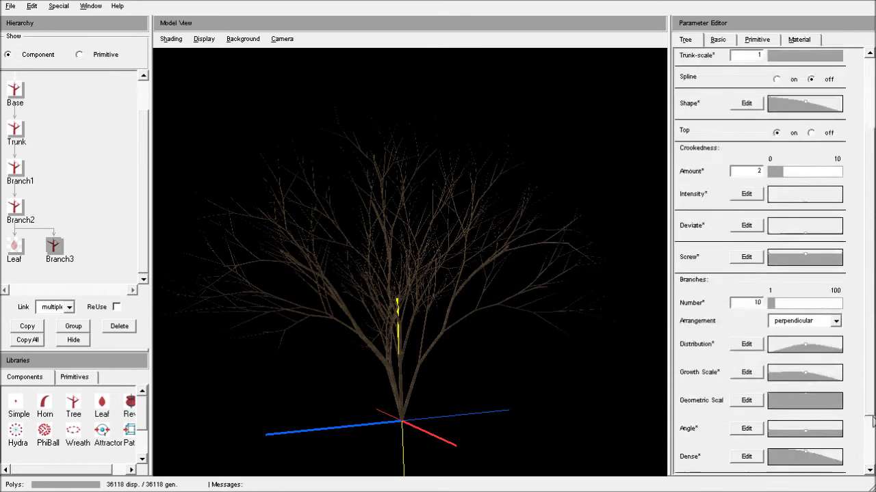
pyautogui.click(740, 427)
pyautogui.moveTo(681, 347); pyautogui.dragTo(676, 338)
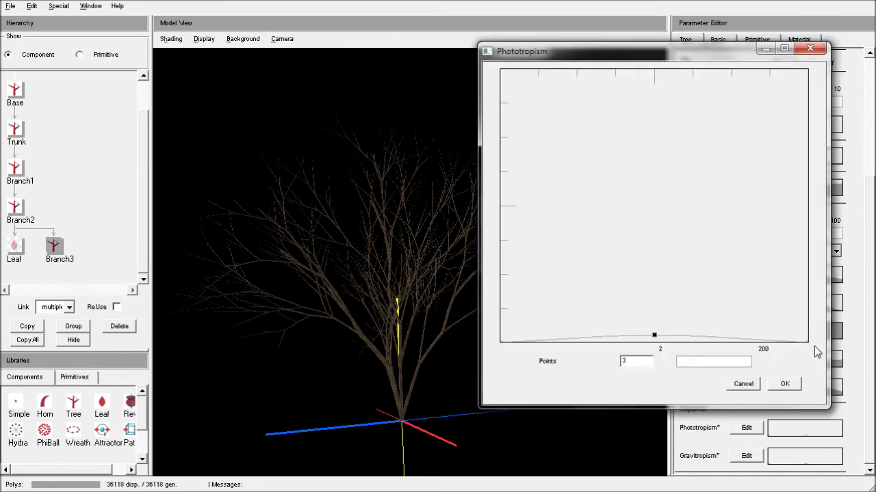
pyautogui.moveTo(808, 342); pyautogui.dragTo(807, 322)
pyautogui.moveTo(655, 334); pyautogui.dragTo(655, 323)
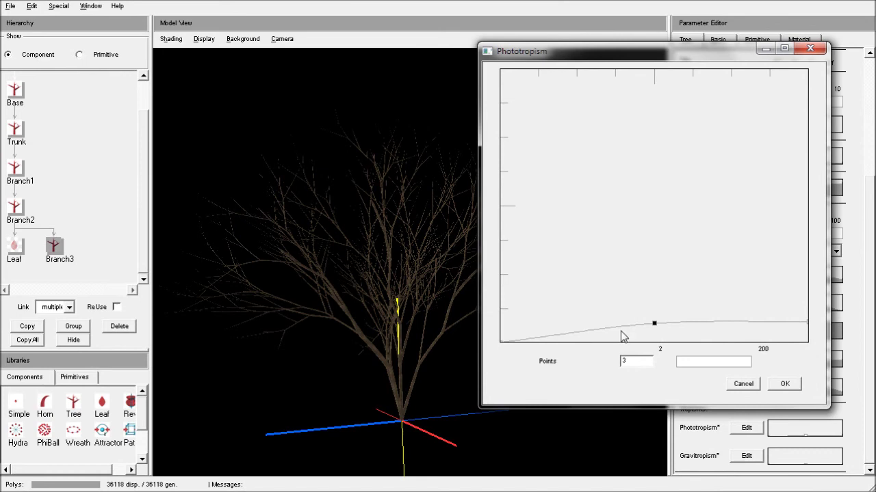
pyautogui.click(538, 336)
pyautogui.click(784, 384)
pyautogui.moveTo(496, 316); pyautogui.dragTo(483, 301)
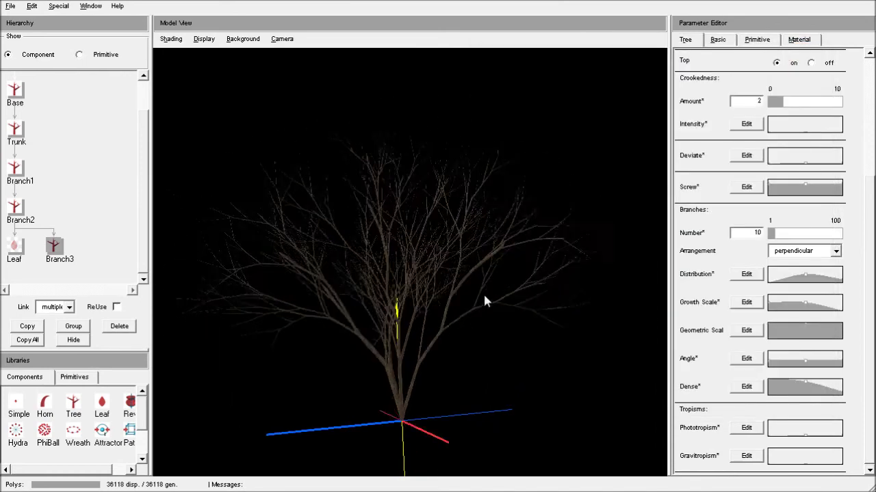
# - Relink the Leaf component from Branch2 to Branch3 and unhide it
pyautogui.click(15, 247)
pyautogui.moveTo(53, 250); pyautogui.dragTo(54, 251)
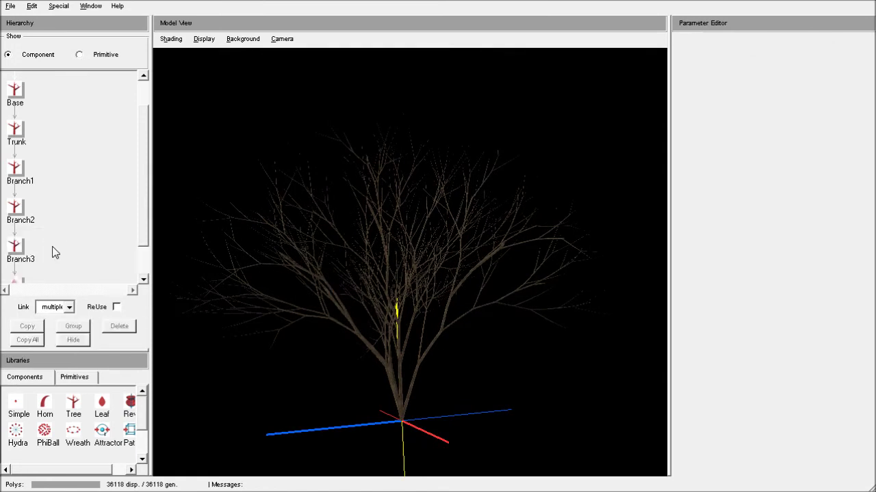
pyautogui.moveTo(145, 213); pyautogui.dragTo(146, 247)
pyautogui.click(14, 248)
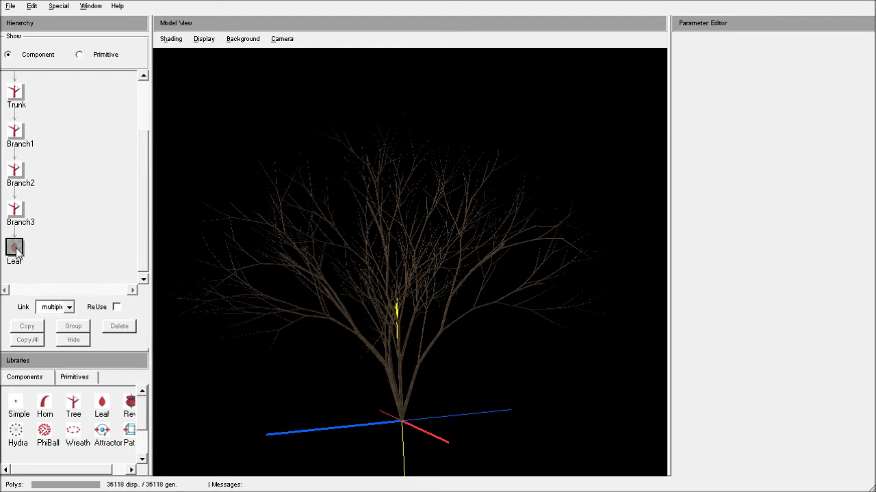
pyautogui.click(80, 342)
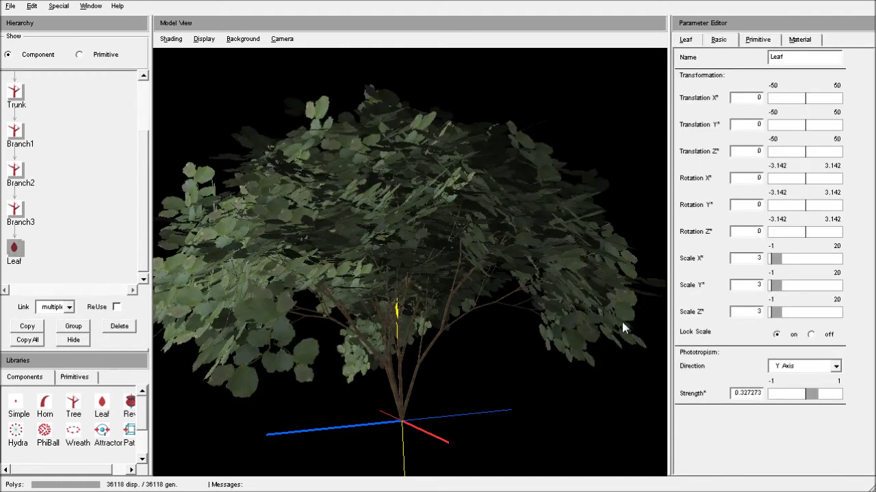
# - Scale the leaves uniformly to 1.5 on all three axes
pyautogui.doubleClick(758, 312)
pyautogui.moveTo(494, 427); pyautogui.dragTo(477, 325, button='right')
pyautogui.moveTo(442, 176); pyautogui.dragTo(446, 206)
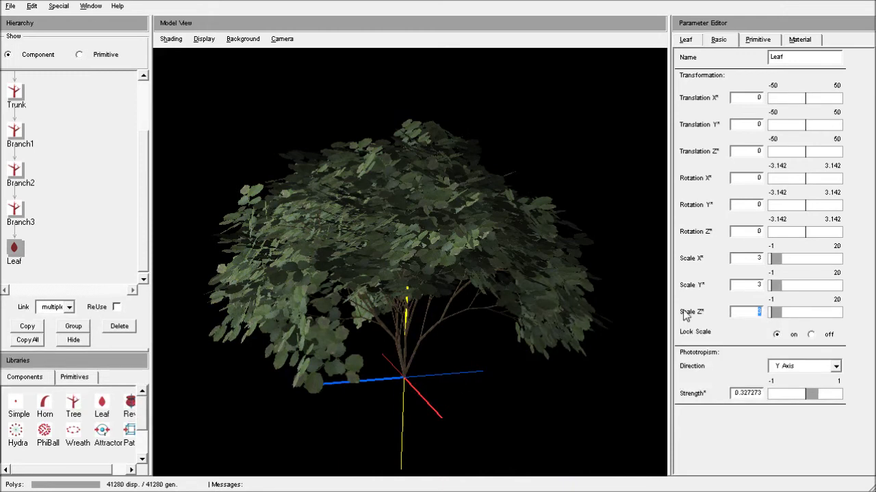
pyautogui.write('1.5')
pyautogui.press('Return')
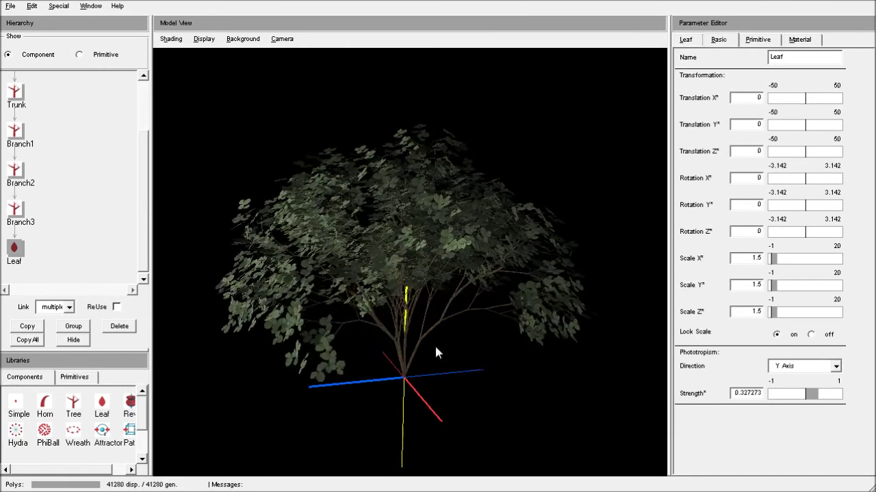
# - Examine the leafy shrub from several sides, including its overall shape and the stems at the base close up
pyautogui.moveTo(454, 266); pyautogui.dragTo(453, 308)
pyautogui.moveTo(459, 349); pyautogui.dragTo(435, 390)
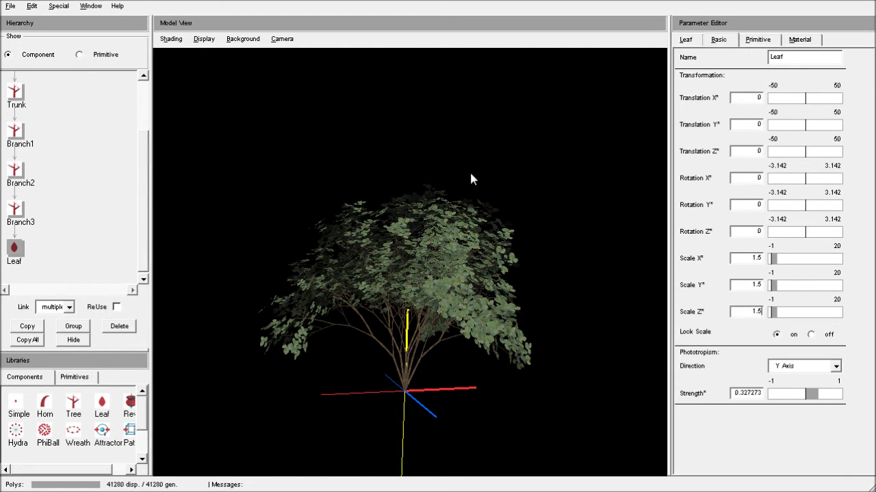
pyautogui.moveTo(470, 168); pyautogui.dragTo(465, 158)
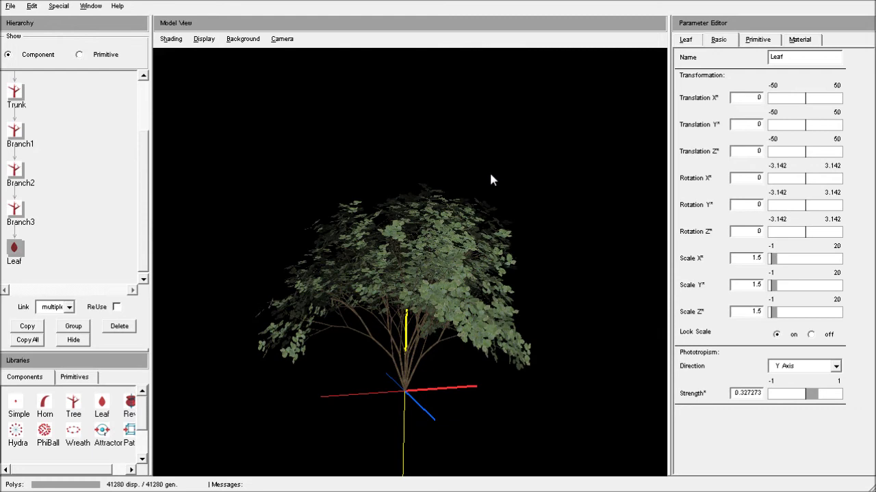
pyautogui.moveTo(472, 375); pyautogui.dragTo(496, 375)
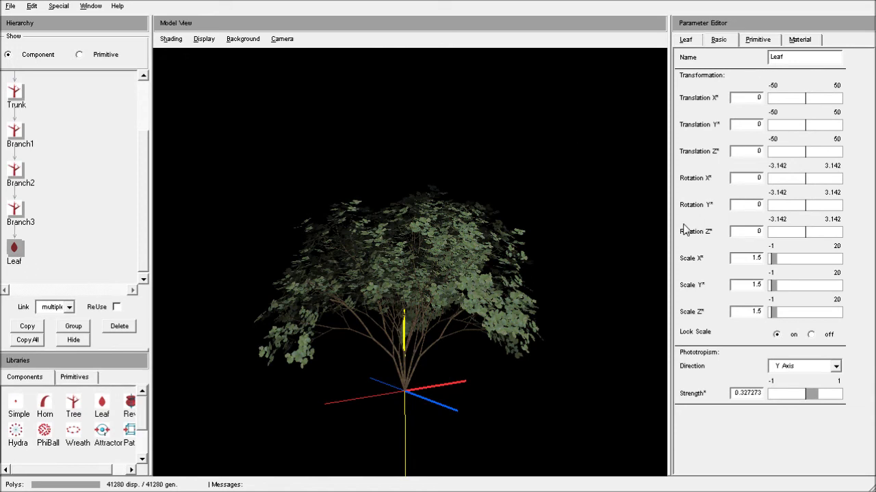
pyautogui.moveTo(428, 325); pyautogui.dragTo(422, 429, button='right')
pyautogui.moveTo(422, 428); pyautogui.dragTo(444, 314, button='middle')
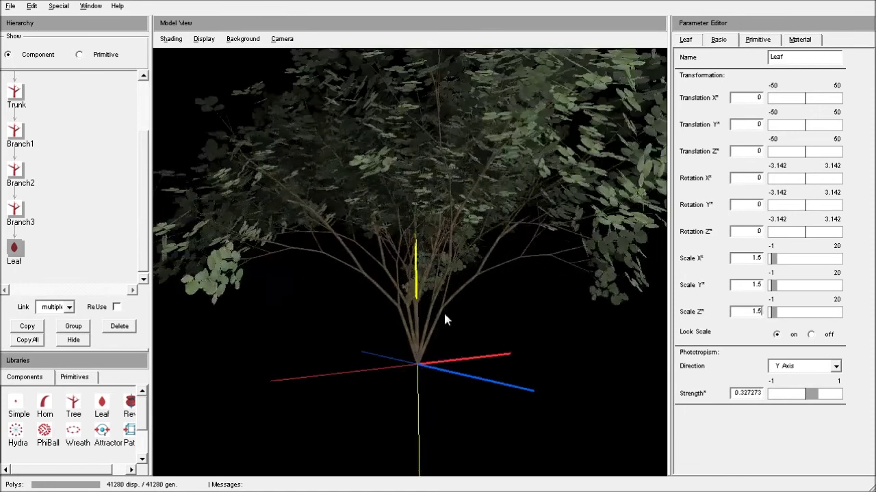
pyautogui.moveTo(444, 315); pyautogui.dragTo(453, 383, button='right')
pyautogui.moveTo(325, 351); pyautogui.dragTo(459, 329)
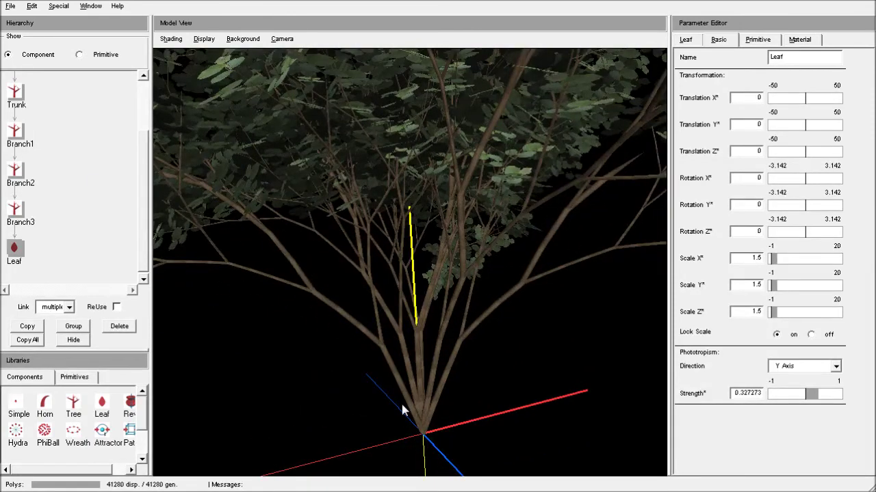
pyautogui.moveTo(462, 441); pyautogui.dragTo(511, 346)
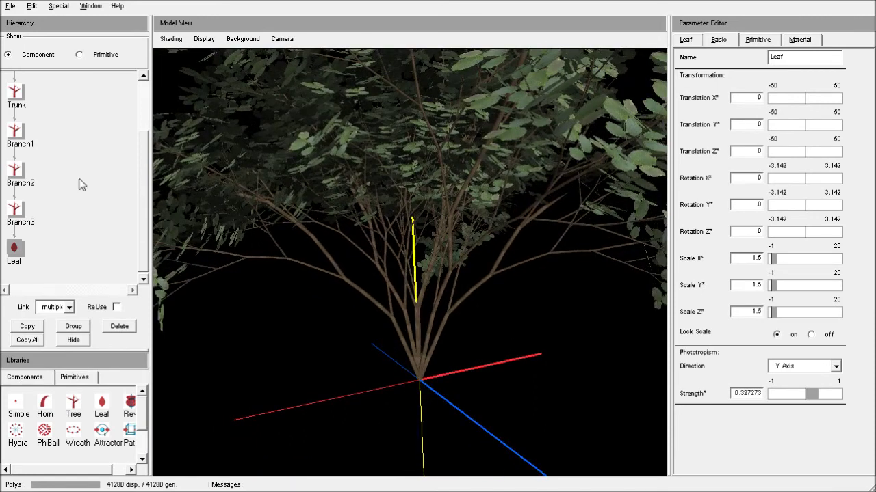
# - Inspect how the lower stems fork near the ground and how the crown spreads above them
pyautogui.moveTo(140, 183); pyautogui.dragTo(145, 163)
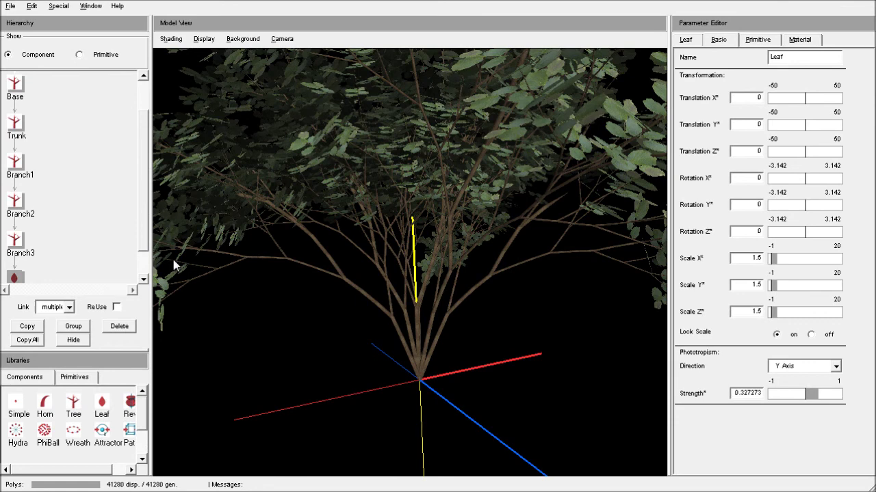
pyautogui.moveTo(433, 376); pyautogui.dragTo(442, 352)
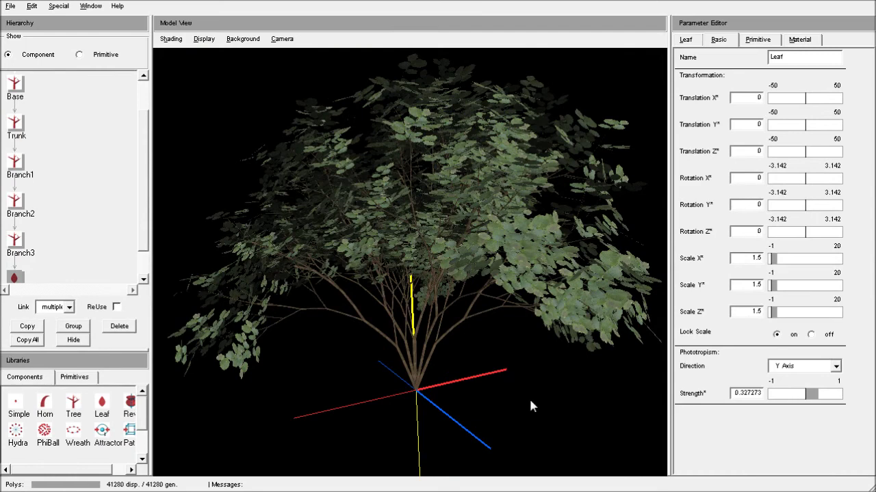
pyautogui.moveTo(471, 413); pyautogui.dragTo(471, 344)
pyautogui.moveTo(470, 340); pyautogui.dragTo(470, 473, button='right')
pyautogui.moveTo(470, 473); pyautogui.dragTo(472, 358, button='middle')
pyautogui.moveTo(478, 268); pyautogui.dragTo(503, 367)
pyautogui.moveTo(402, 403); pyautogui.dragTo(445, 400)
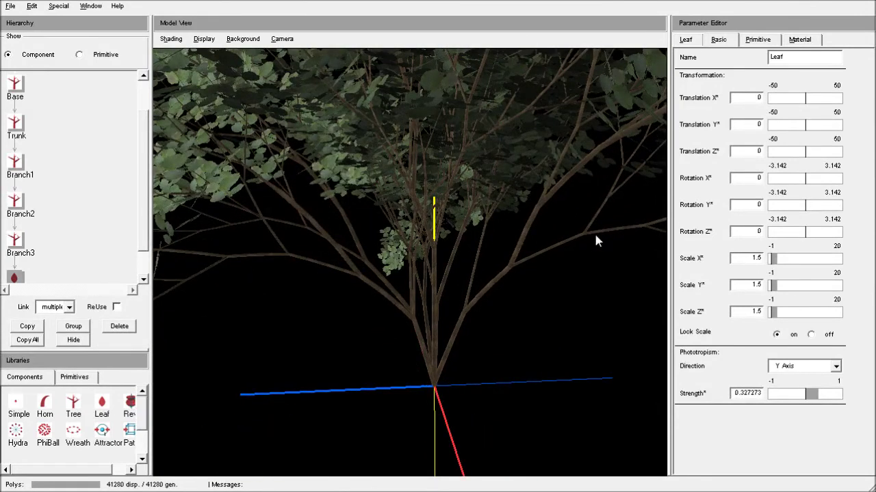
pyautogui.moveTo(458, 279); pyautogui.dragTo(467, 364)
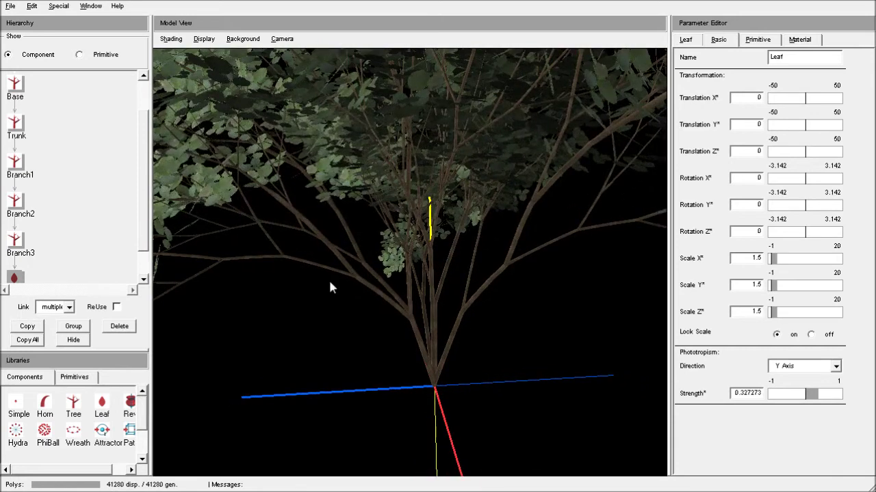
# - Raise the tip of Base's Dense curve almost to the maximum and its middle point to just below it
pyautogui.click(14, 85)
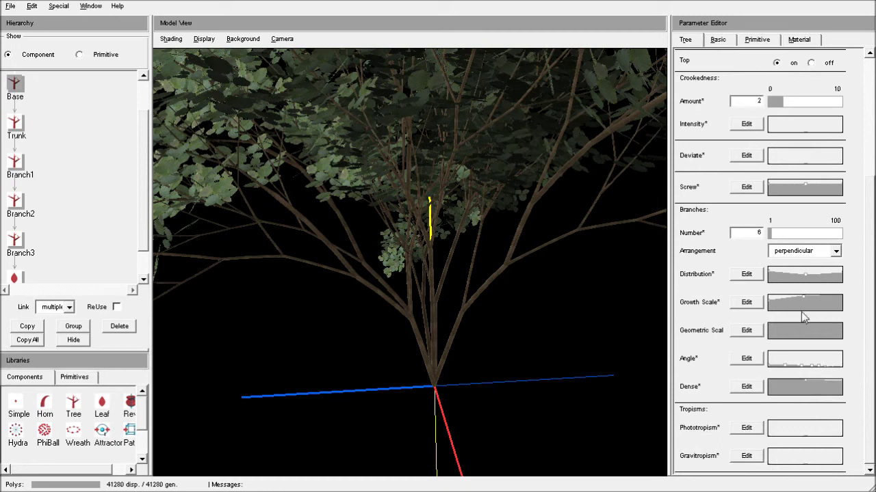
pyautogui.click(746, 386)
pyautogui.moveTo(591, 115); pyautogui.dragTo(656, 117)
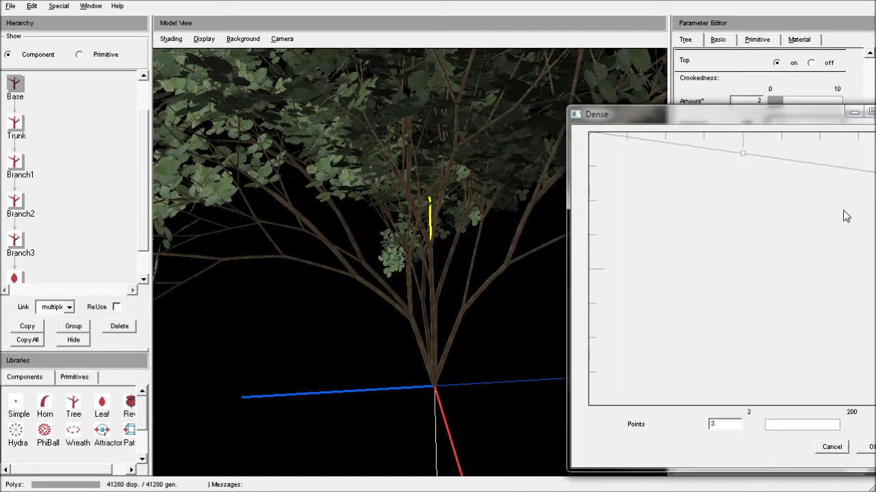
pyautogui.moveTo(875, 175); pyautogui.dragTo(875, 137)
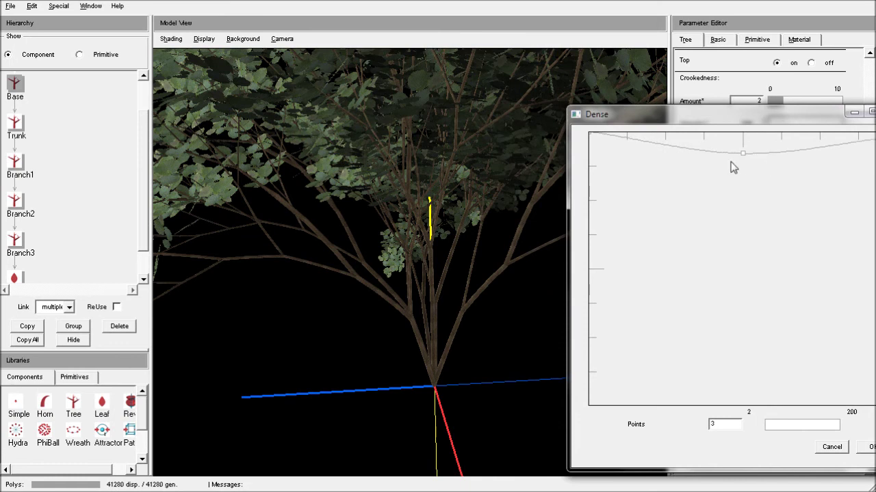
pyautogui.moveTo(744, 154); pyautogui.dragTo(744, 141)
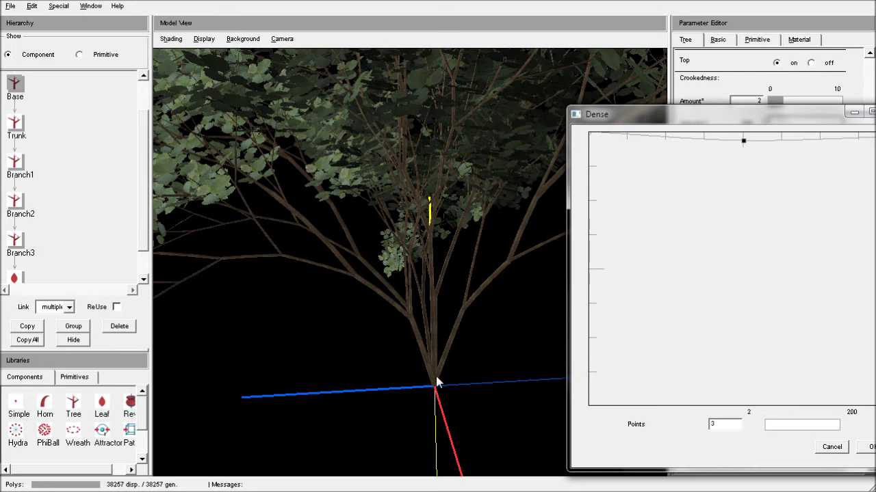
# - Lower the start of Base's Dense curve to about one fifth of its full height
pyautogui.moveTo(478, 400); pyautogui.dragTo(410, 301)
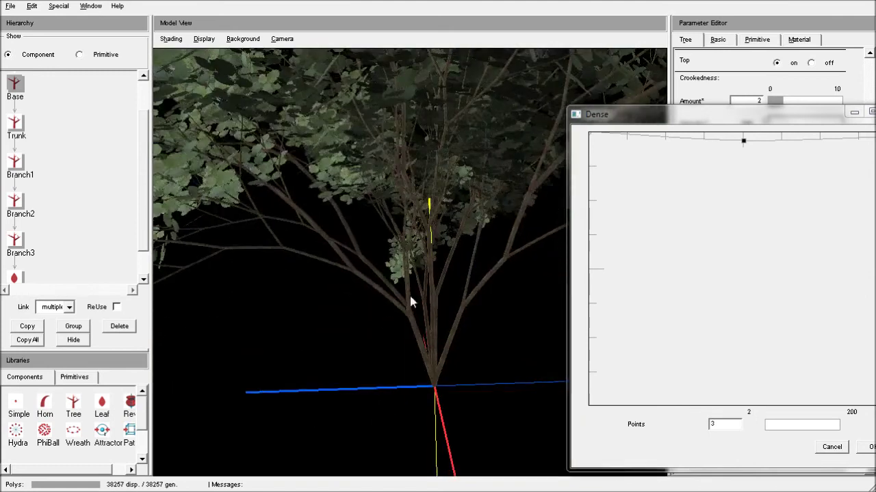
pyautogui.moveTo(420, 406); pyautogui.dragTo(536, 260)
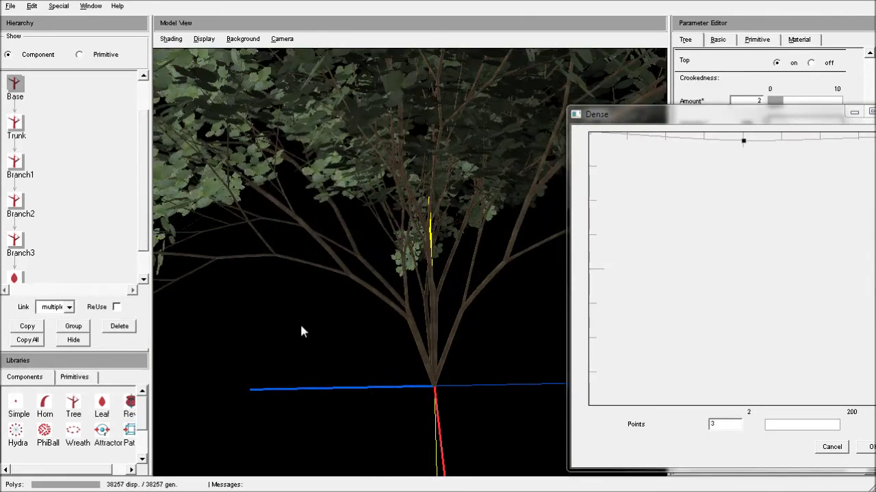
pyautogui.moveTo(592, 137); pyautogui.dragTo(598, 351)
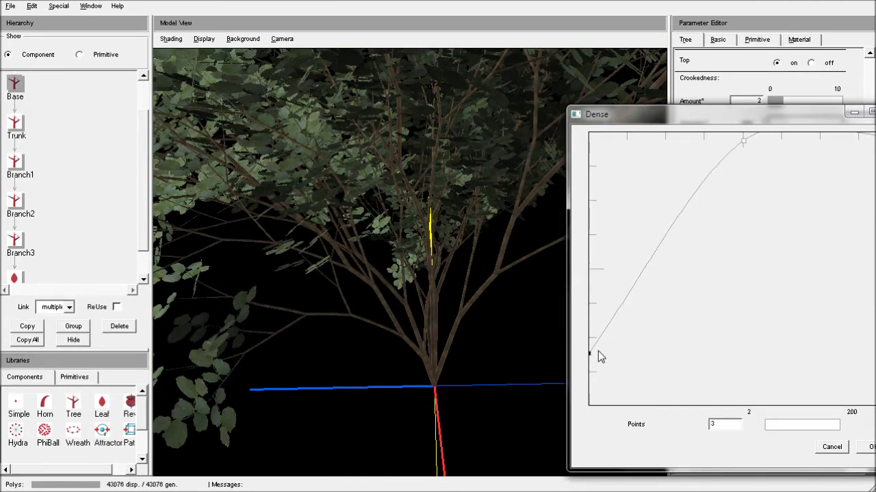
# - Examine the effect of the Dense curve on the stem bases and on the whole shrub from several angles and distances
pyautogui.moveTo(493, 397); pyautogui.dragTo(433, 401)
pyautogui.moveTo(508, 401); pyautogui.dragTo(425, 380)
pyautogui.moveTo(457, 419); pyautogui.dragTo(408, 355)
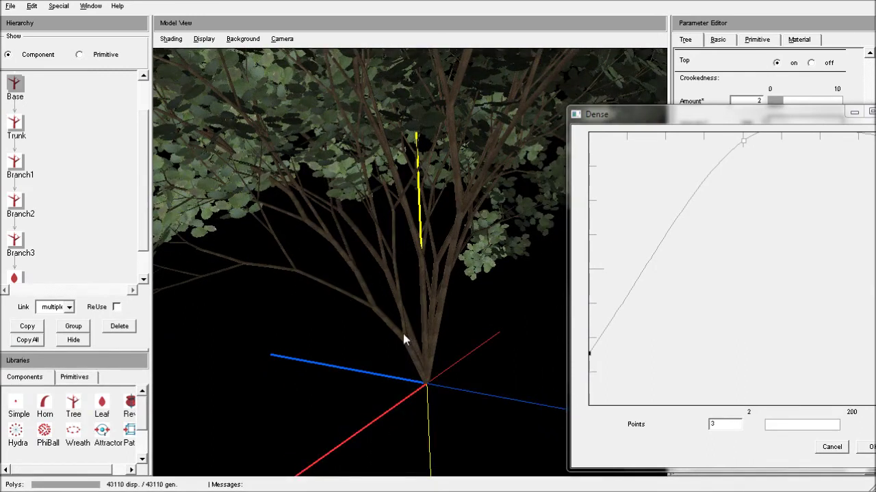
pyautogui.moveTo(409, 344); pyautogui.dragTo(458, 421)
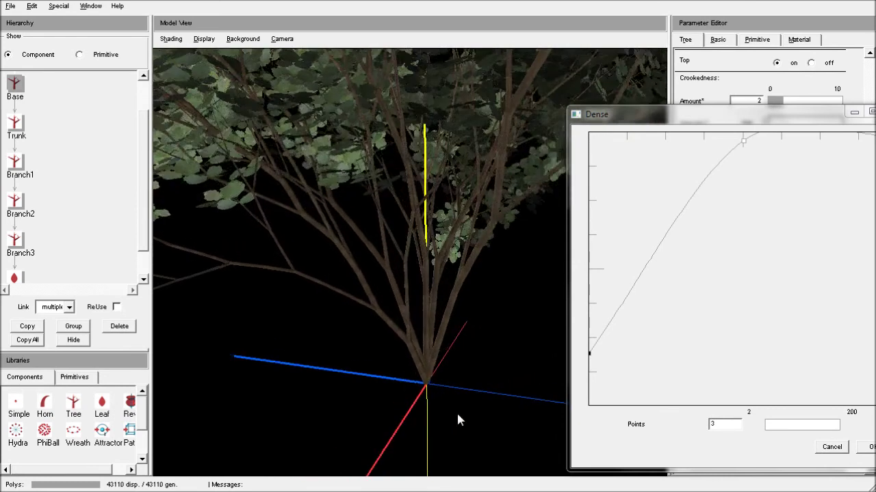
pyautogui.moveTo(500, 359); pyautogui.dragTo(479, 388)
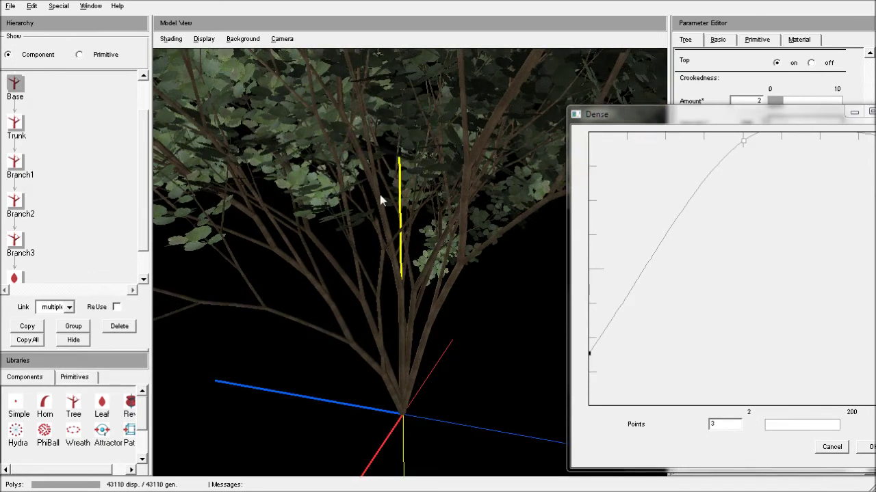
pyautogui.moveTo(454, 380); pyautogui.dragTo(486, 378)
pyautogui.moveTo(397, 140); pyautogui.dragTo(439, 244, button='right')
pyautogui.moveTo(467, 345); pyautogui.dragTo(382, 268)
pyautogui.moveTo(381, 268); pyautogui.dragTo(411, 397, button='right')
pyautogui.moveTo(410, 397); pyautogui.dragTo(384, 307, button='middle')
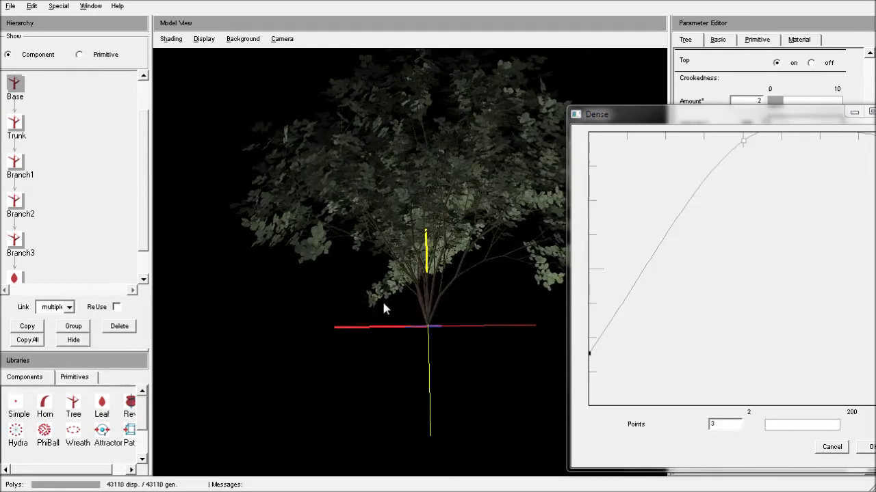
pyautogui.moveTo(385, 308); pyautogui.dragTo(394, 235)
pyautogui.moveTo(395, 234); pyautogui.dragTo(417, 422, button='right')
pyautogui.moveTo(417, 423); pyautogui.dragTo(349, 392, button='middle')
pyautogui.moveTo(349, 392); pyautogui.dragTo(403, 343)
pyautogui.moveTo(339, 367); pyautogui.dragTo(523, 367)
pyautogui.moveTo(523, 375); pyautogui.dragTo(546, 339, button='right')
pyautogui.moveTo(545, 338); pyautogui.dragTo(371, 301)
pyautogui.moveTo(348, 356)
pyautogui.mouseDown()
pyautogui.moveTo(384, 357)
pyautogui.moveTo(353, 363)
pyautogui.mouseUp()
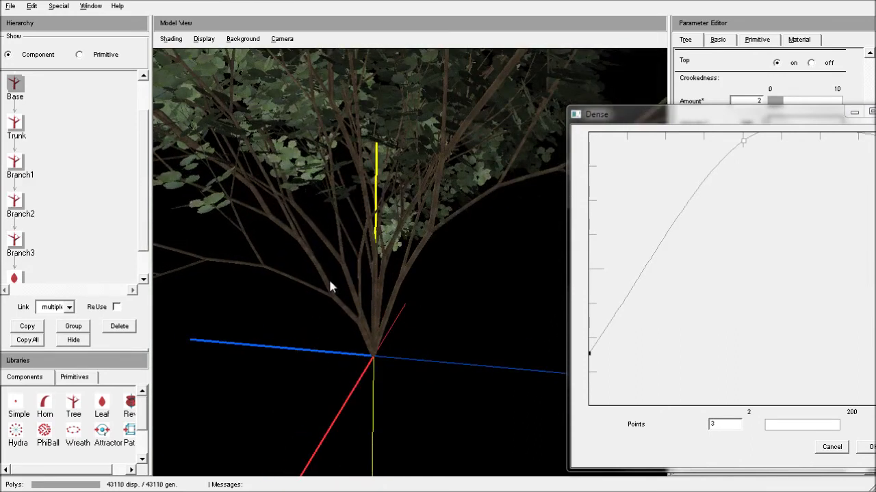
pyautogui.moveTo(383, 381); pyautogui.dragTo(401, 400)
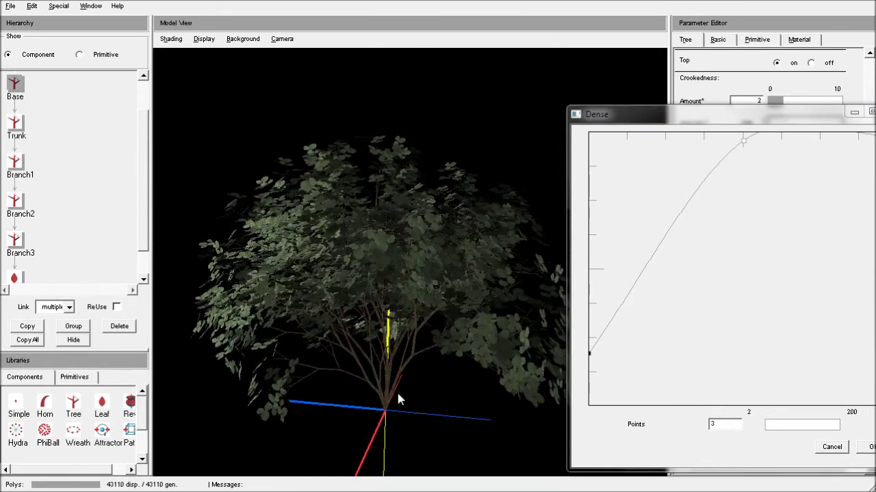
pyautogui.moveTo(401, 400); pyautogui.dragTo(395, 290, button='right')
pyautogui.moveTo(394, 289); pyautogui.dragTo(392, 256, button='middle')
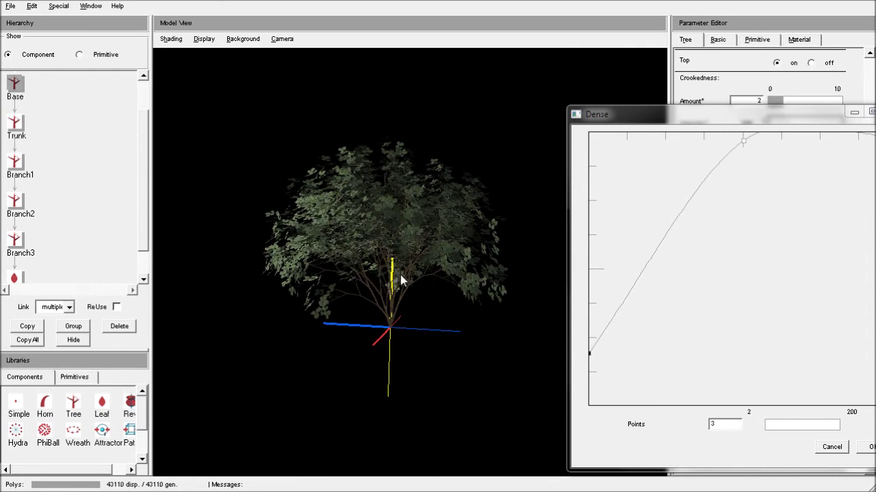
# - Accept the edited Dense curve for Base and review the whole shrub
pyautogui.click(870, 447)
pyautogui.moveTo(419, 342); pyautogui.dragTo(400, 337)
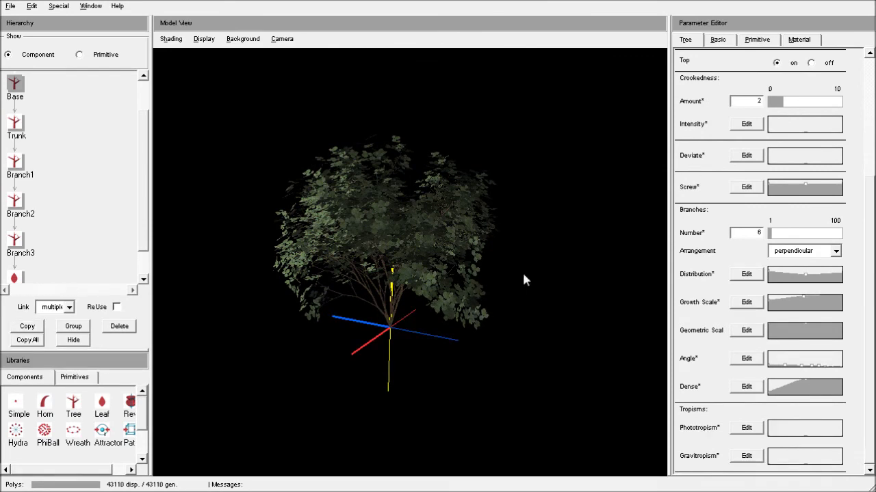
pyautogui.moveTo(438, 232); pyautogui.dragTo(462, 323, button='right')
pyautogui.moveTo(459, 313)
pyautogui.mouseDown()
pyautogui.moveTo(486, 301)
pyautogui.moveTo(470, 307)
pyautogui.mouseUp()
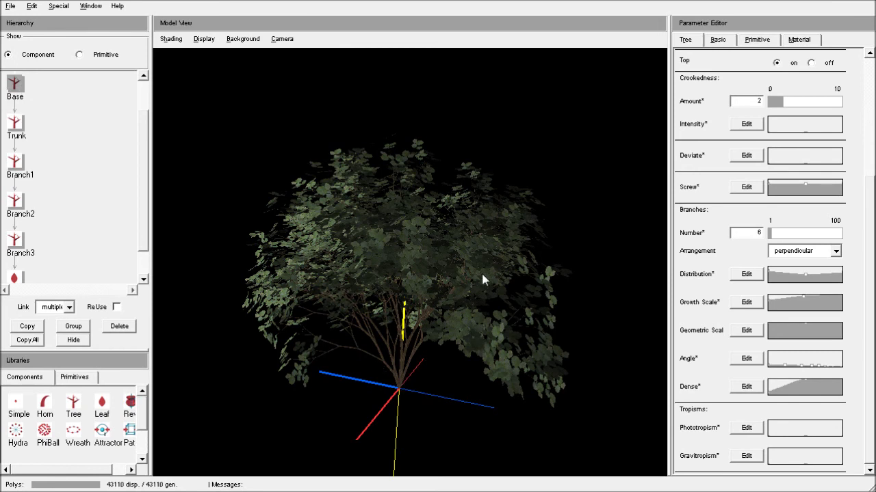
pyautogui.moveTo(454, 395); pyautogui.dragTo(279, 388)
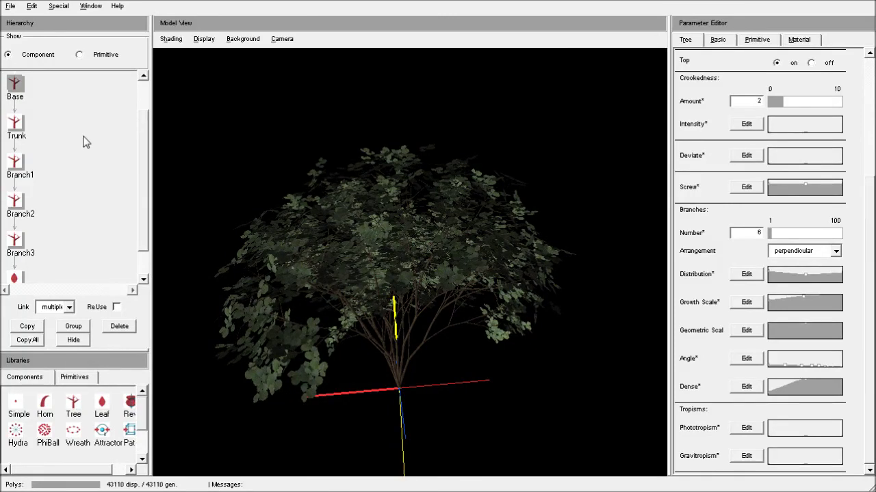
# - Check the Trunk-to-Branch1 link and Base's branch parameters, and view the crown from different heights
pyautogui.click(14, 110)
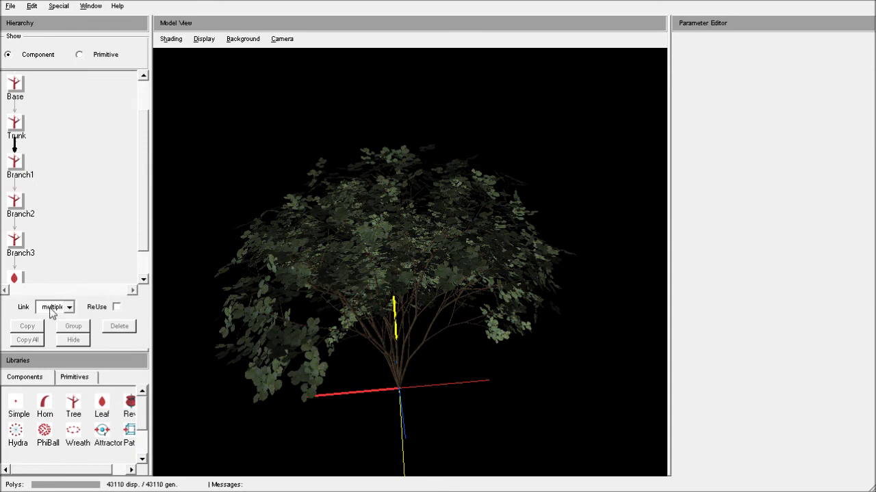
pyautogui.moveTo(362, 350); pyautogui.dragTo(324, 403)
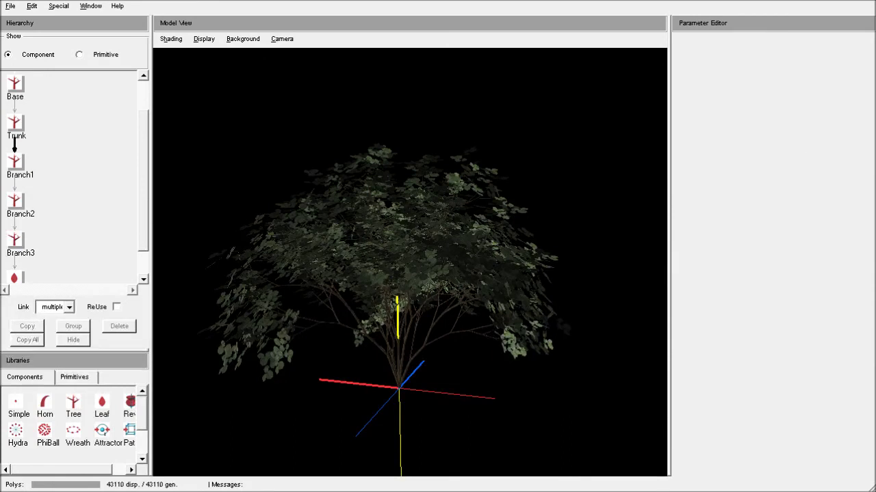
pyautogui.click(15, 86)
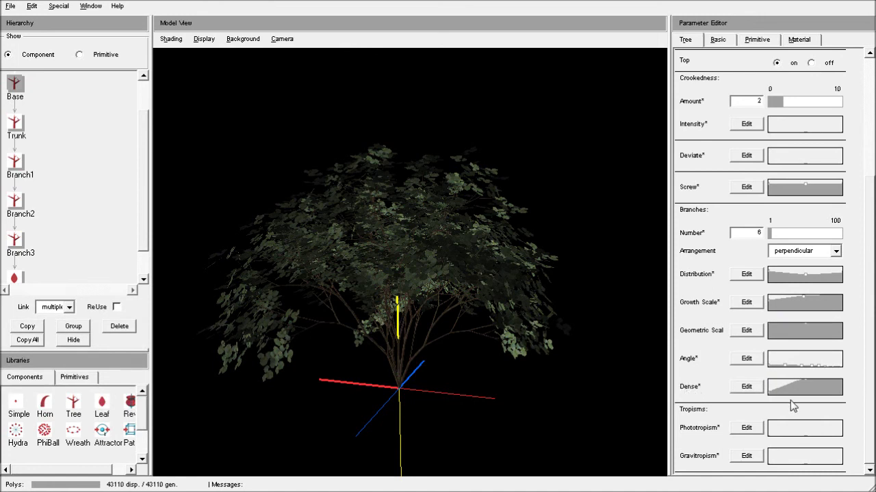
pyautogui.moveTo(423, 385); pyautogui.dragTo(245, 221)
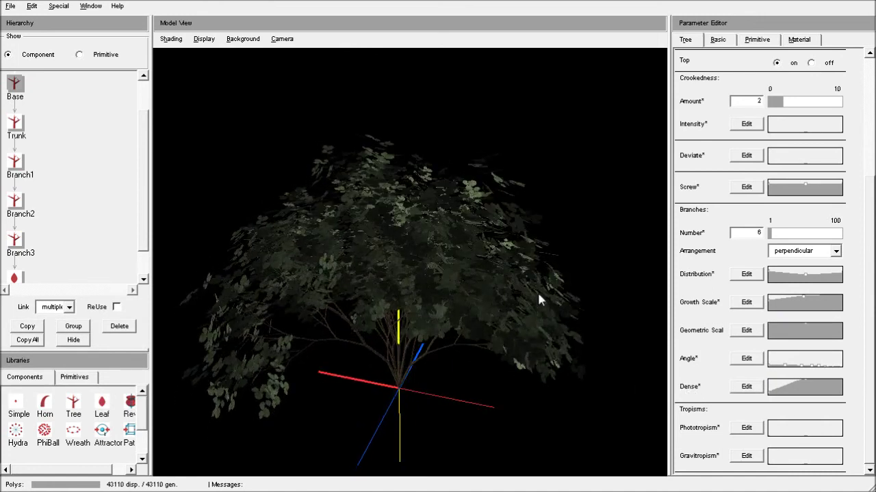
pyautogui.moveTo(405, 327); pyautogui.dragTo(445, 332)
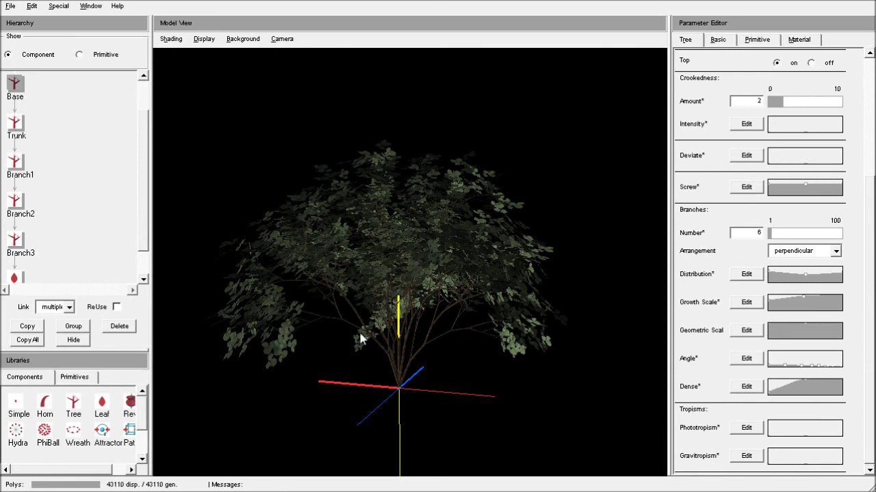
pyautogui.moveTo(463, 348); pyautogui.dragTo(431, 242)
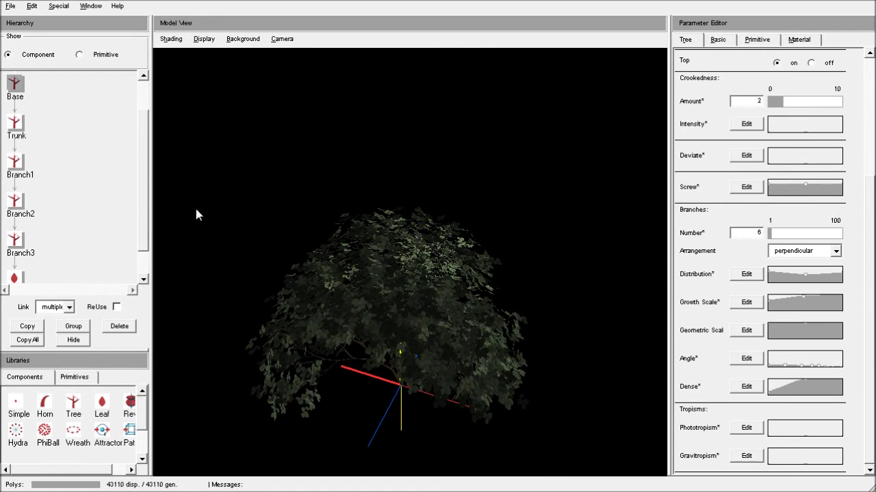
# - Check the primitive settings of the Leaf component
pyautogui.click(15, 278)
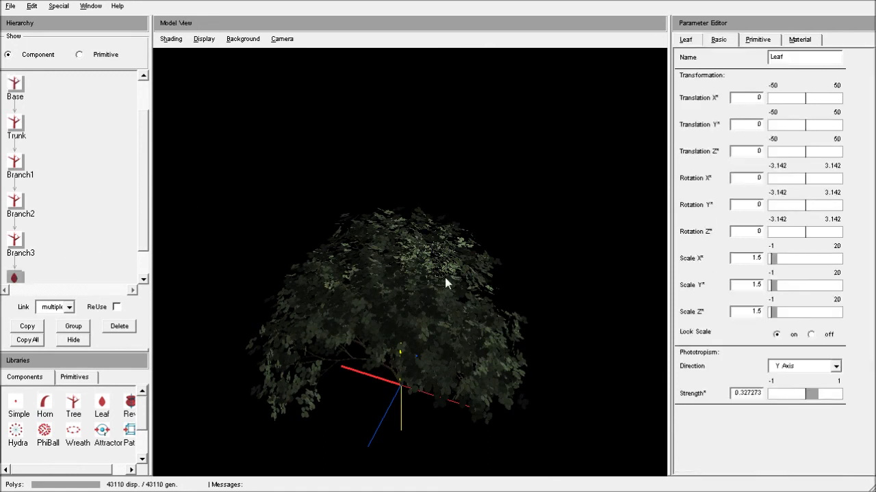
pyautogui.click(759, 41)
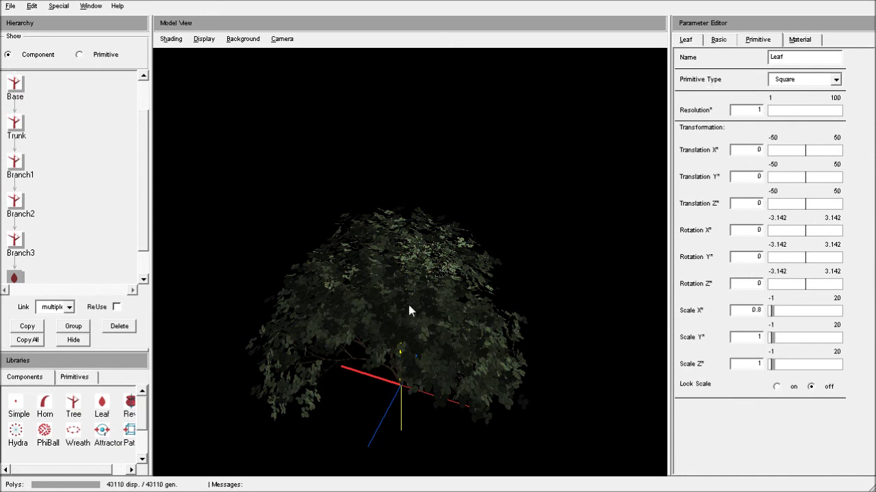
pyautogui.moveTo(420, 348); pyautogui.dragTo(422, 265)
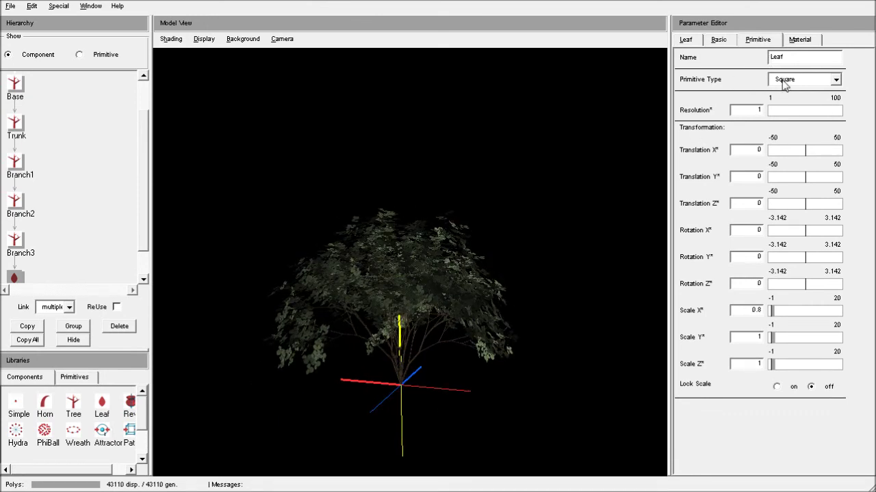
# - Add a second Leaf component under Branch3 and hide the original Leaf component
pyautogui.moveTo(102, 406); pyautogui.dragTo(17, 248)
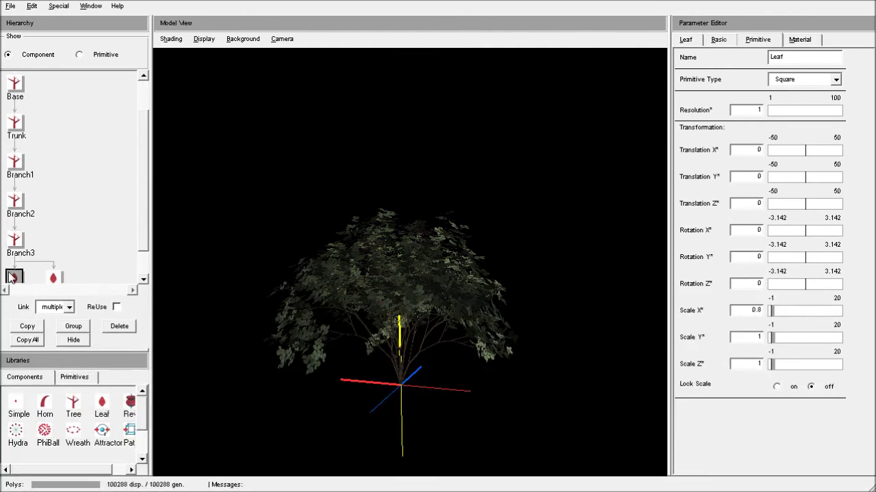
pyautogui.click(74, 340)
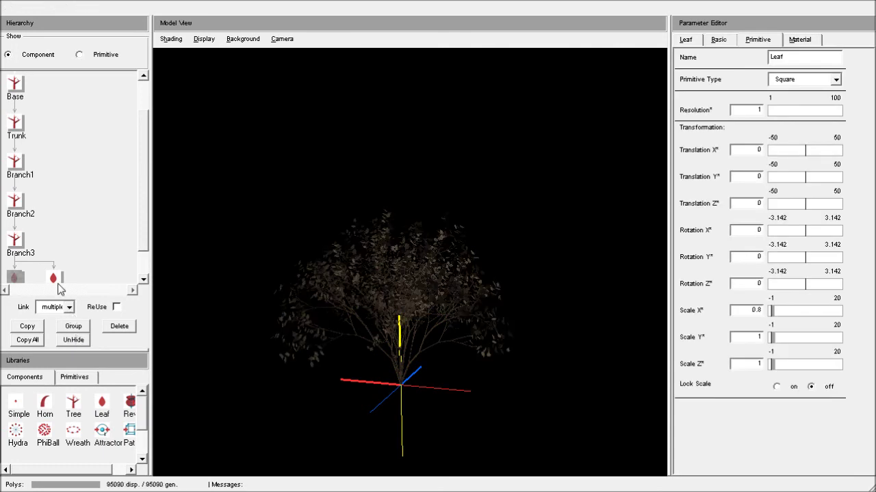
pyautogui.moveTo(356, 320); pyautogui.dragTo(434, 313, button='right')
pyautogui.moveTo(434, 313); pyautogui.dragTo(437, 243, button='middle')
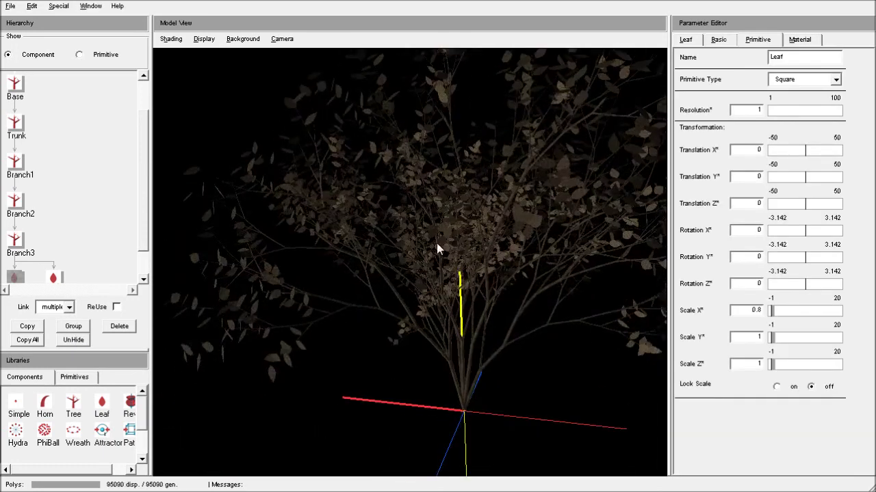
pyautogui.moveTo(436, 248); pyautogui.dragTo(441, 310, button='right')
# - Scale the Leaf1 component uniformly to 2 on X, Y and Z
pyautogui.click(53, 277)
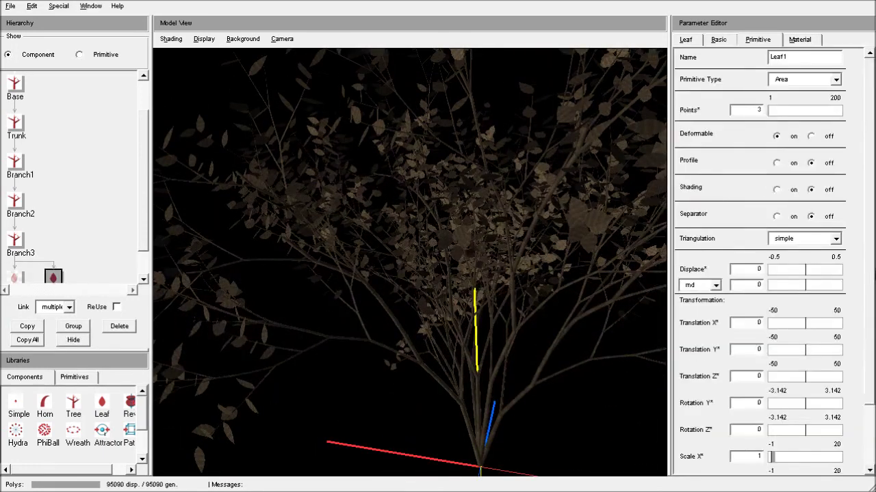
pyautogui.click(698, 39)
pyautogui.click(719, 40)
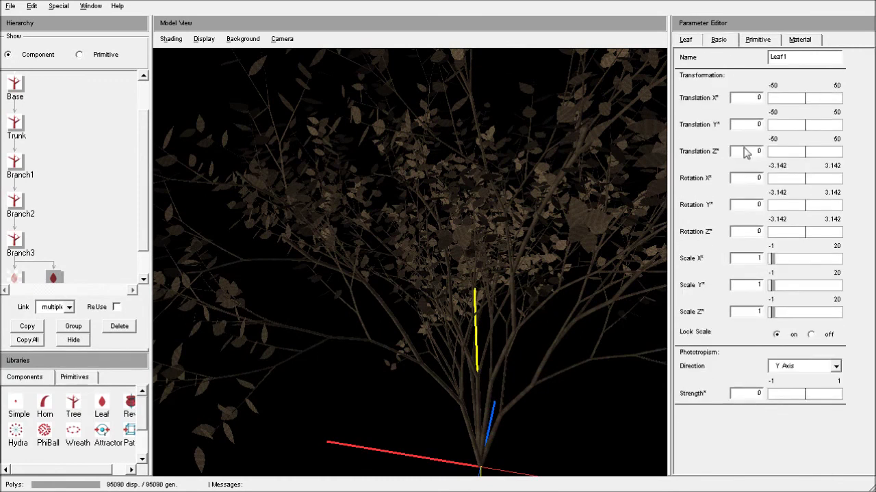
pyautogui.moveTo(756, 315); pyautogui.dragTo(867, 320)
pyautogui.write('2')
pyautogui.press('Return')
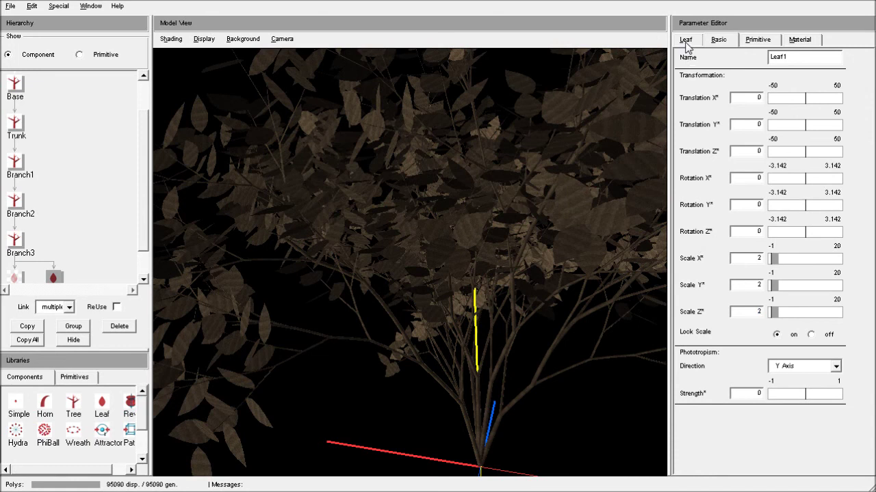
# - Try narrower Range limits for Leaf1's shape and switch the shape type to spline
pyautogui.click(686, 42)
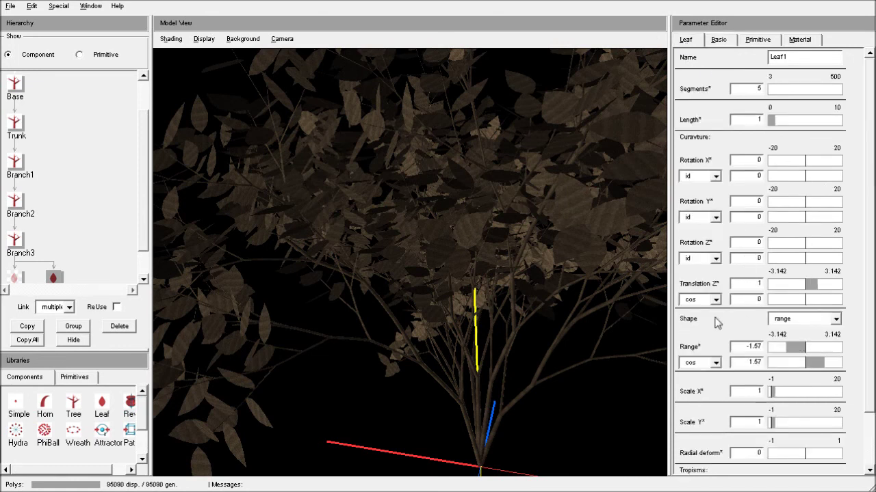
pyautogui.moveTo(785, 346); pyautogui.dragTo(810, 365)
pyautogui.click(835, 319)
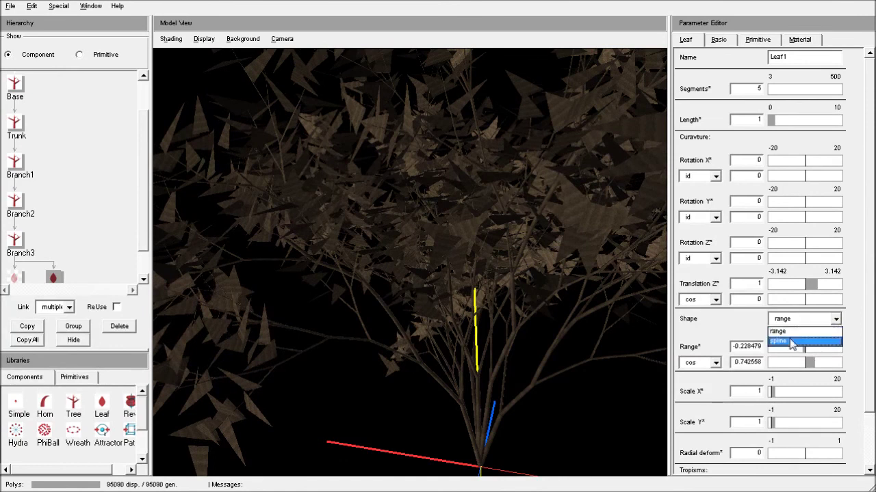
pyautogui.click(792, 342)
# - Widen Leaf1's spline outline by moving its upper, lower and bottom end points outward, and accept the shape
pyautogui.click(760, 345)
pyautogui.moveTo(392, 192); pyautogui.dragTo(424, 192)
pyautogui.moveTo(395, 356); pyautogui.dragTo(404, 356)
pyautogui.moveTo(321, 410); pyautogui.dragTo(369, 410)
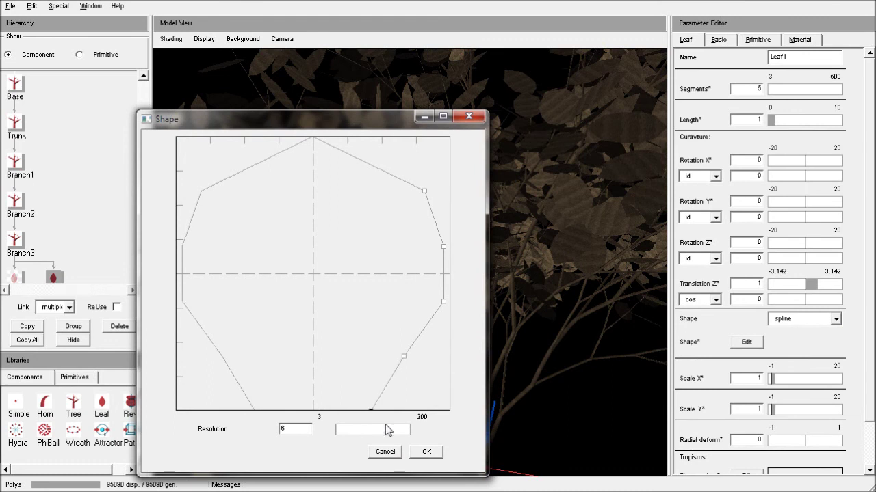
pyautogui.click(433, 454)
# - Raise the middle of Leaf1's Gravitropism curve so it forms a gentle arch
pyautogui.moveTo(457, 383); pyautogui.dragTo(594, 344, button='right')
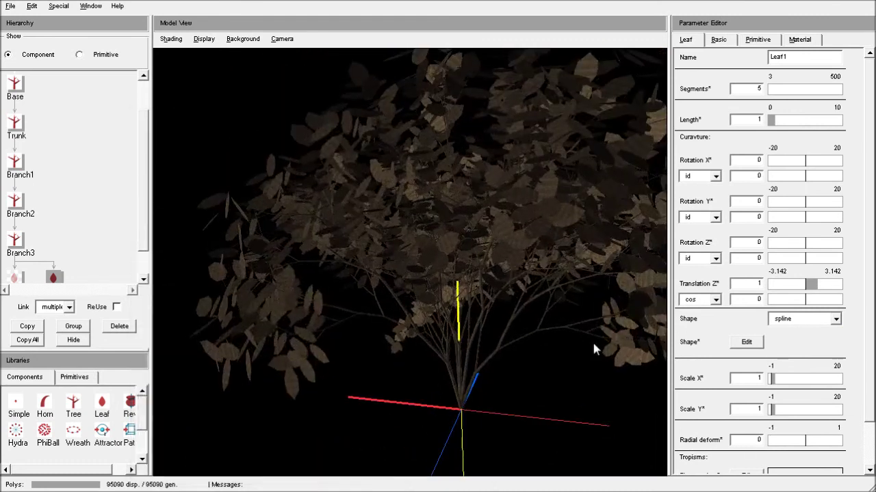
pyautogui.scroll(-2, 874, 401)
pyautogui.moveTo(803, 466)
pyautogui.mouseDown()
pyautogui.moveTo(811, 463)
pyautogui.moveTo(774, 462)
pyautogui.moveTo(838, 460)
pyautogui.moveTo(805, 452)
pyautogui.mouseUp()
# - Examine the shrub with the Leaf1 foliage from different angles and distances, and check its polygon count
pyautogui.moveTo(457, 356)
pyautogui.mouseDown()
pyautogui.moveTo(496, 341)
pyautogui.moveTo(467, 348)
pyautogui.mouseUp()
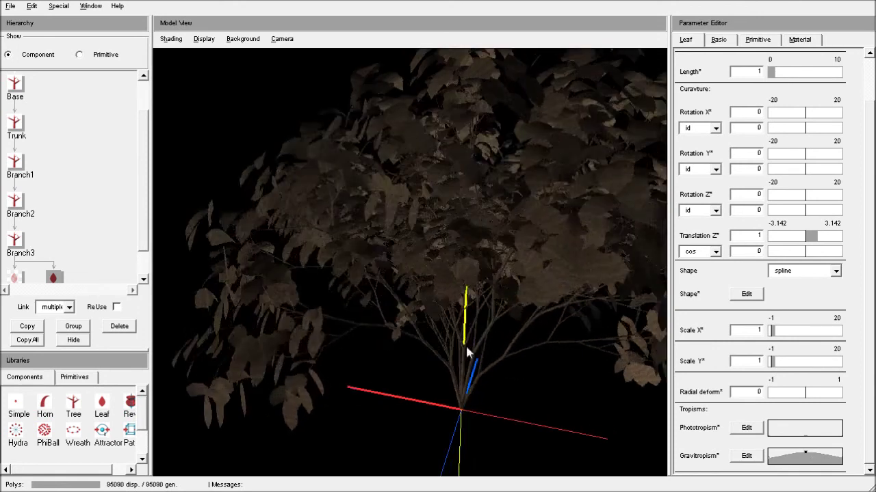
pyautogui.moveTo(480, 241); pyautogui.dragTo(482, 288, button='right')
pyautogui.moveTo(482, 294); pyautogui.dragTo(496, 187)
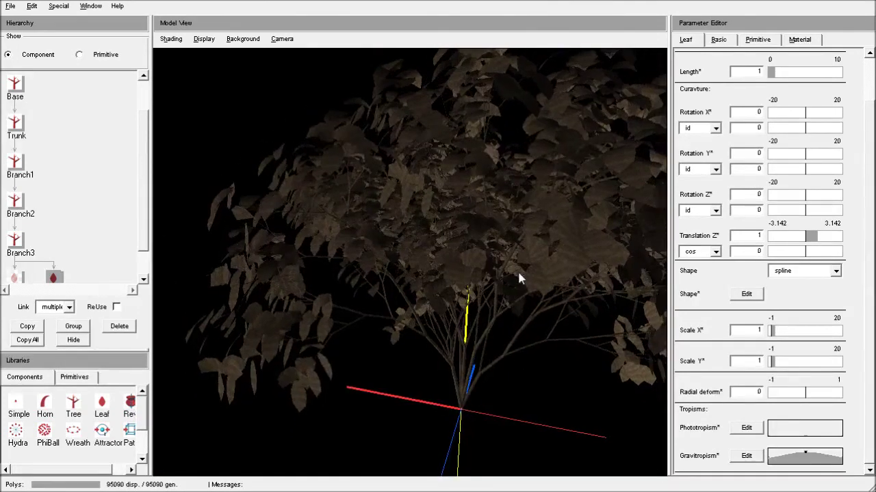
pyautogui.moveTo(507, 258); pyautogui.dragTo(460, 298)
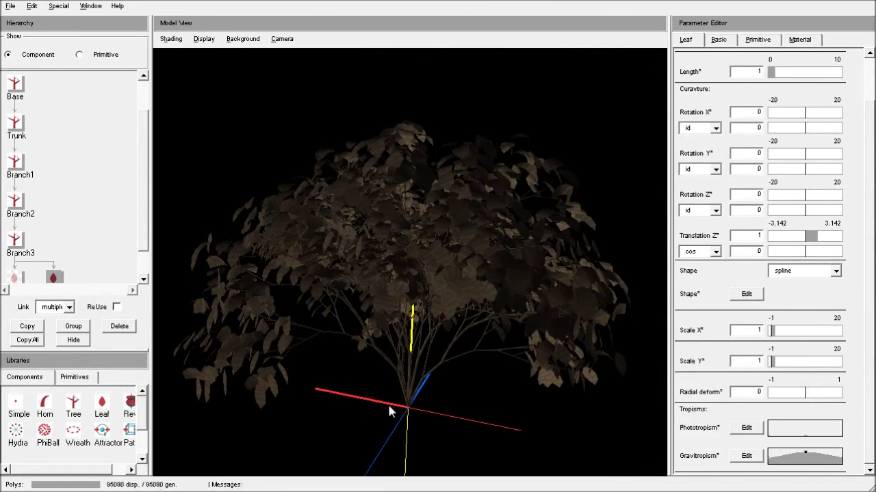
pyautogui.moveTo(461, 432); pyautogui.dragTo(463, 325, button='right')
pyautogui.moveTo(458, 331); pyautogui.dragTo(447, 348)
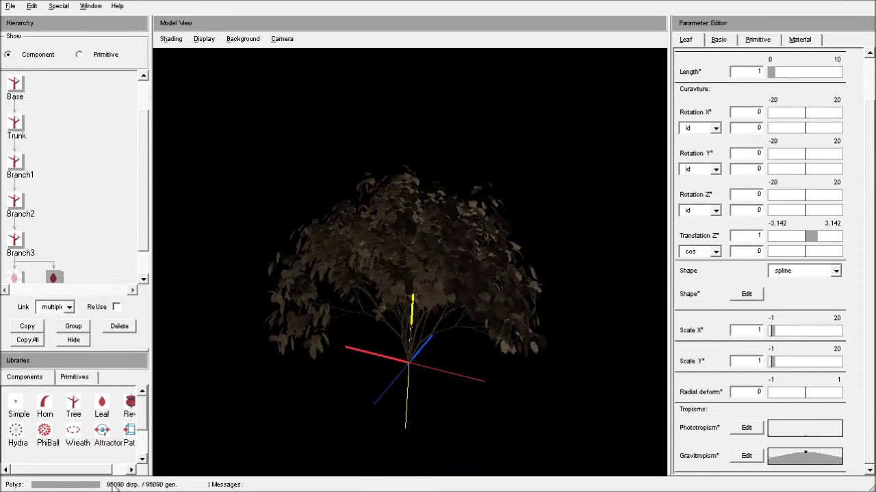
pyautogui.moveTo(490, 238); pyautogui.dragTo(416, 258)
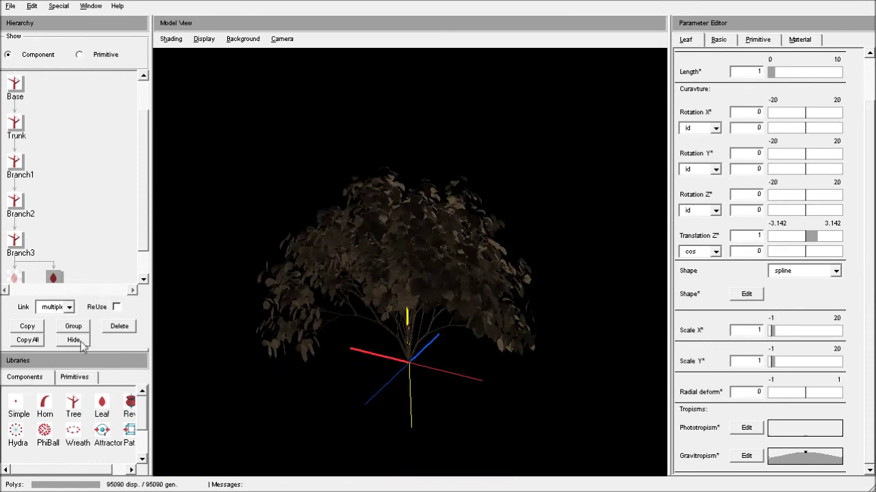
# - Delete the Leaf1 component, unhide the original Leaf under Branch3, and review its primitive settings and foliage
pyautogui.click(117, 327)
pyautogui.click(15, 278)
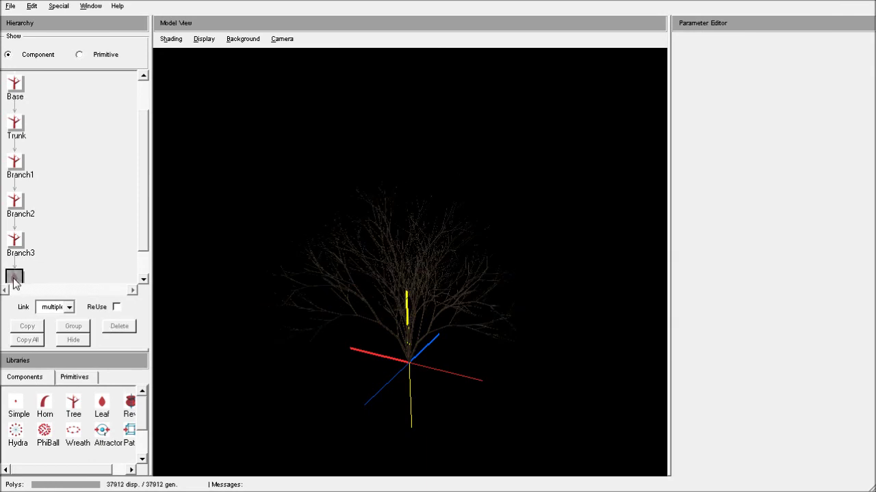
pyautogui.click(78, 344)
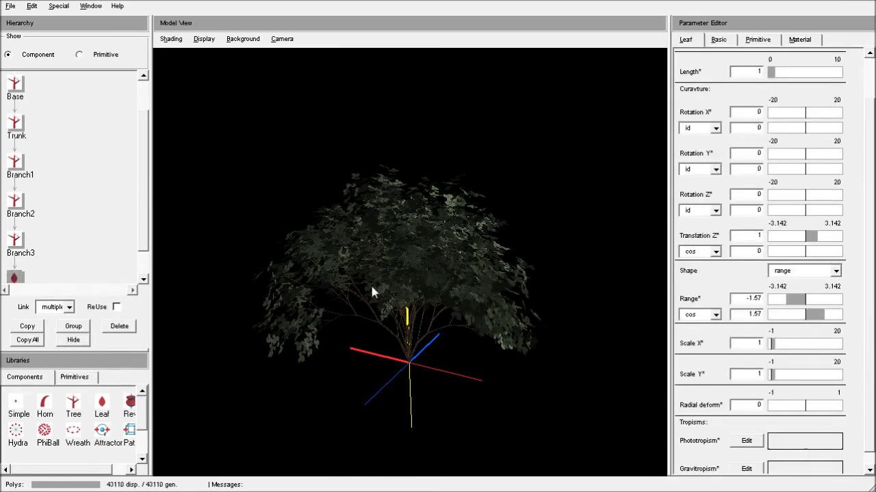
pyautogui.click(771, 42)
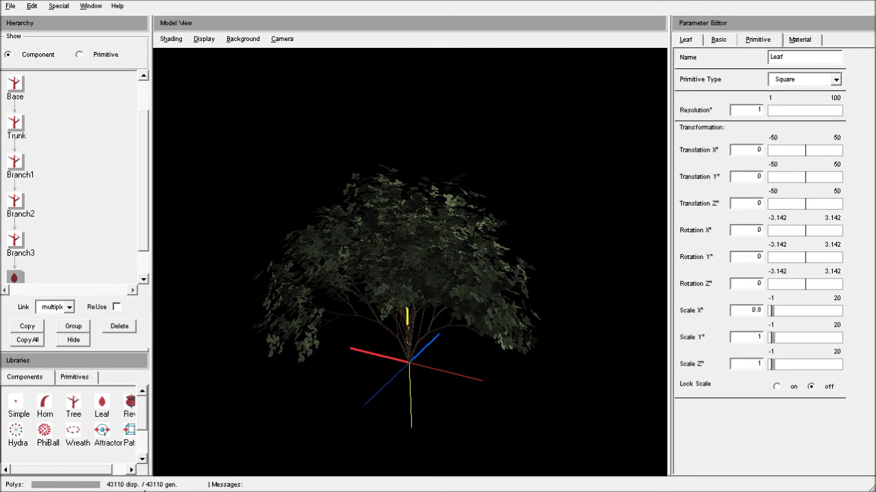
pyautogui.moveTo(452, 206); pyautogui.dragTo(463, 270, button='right')
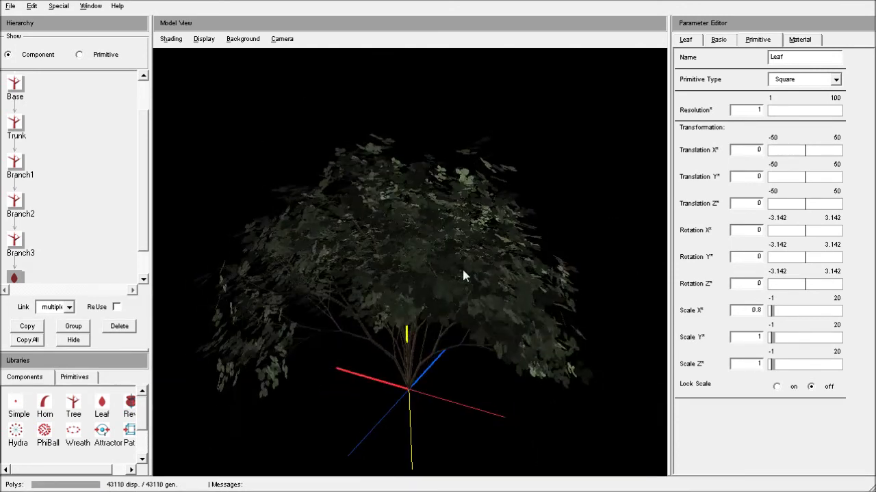